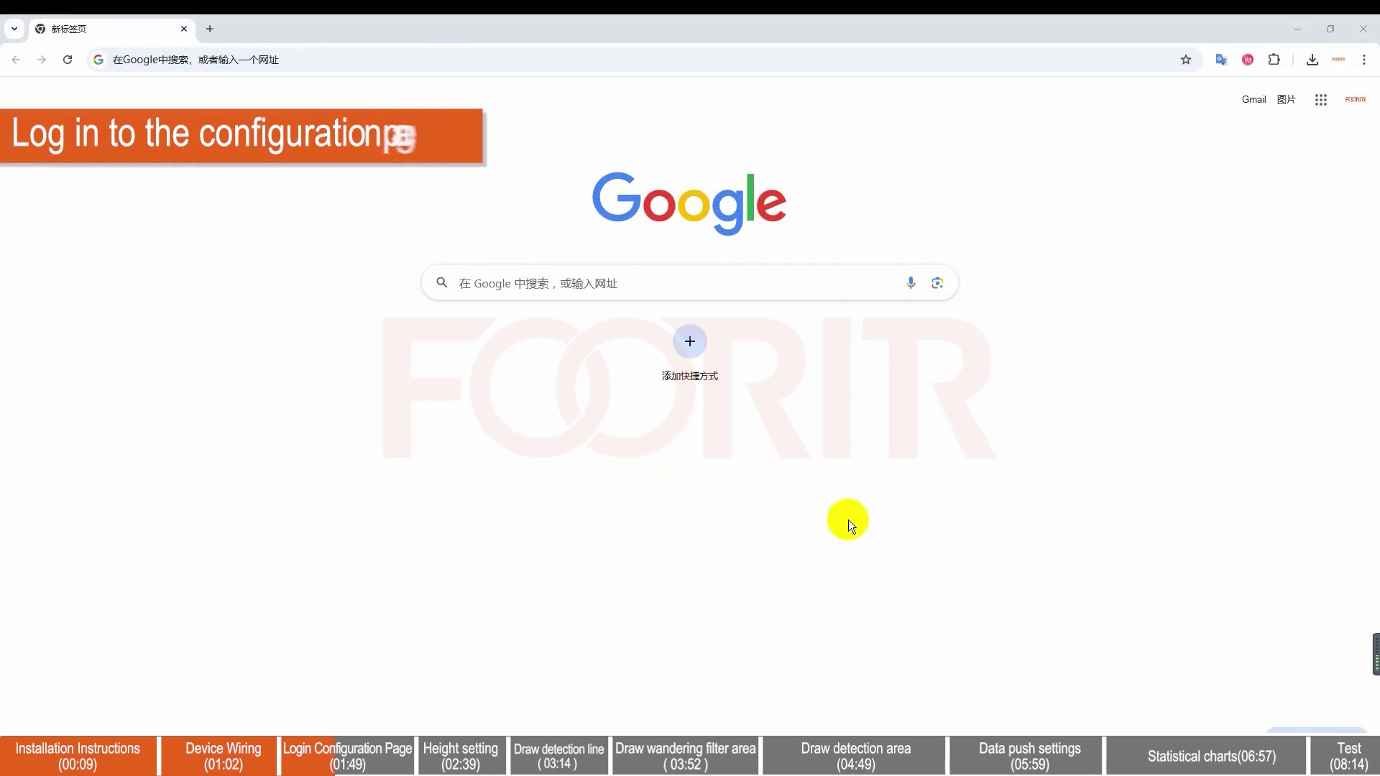
- Load the ToF People Counter login page at 192.168.31.100 in Chrome
{"action": "left_click", "coordinate": [230, 63]}
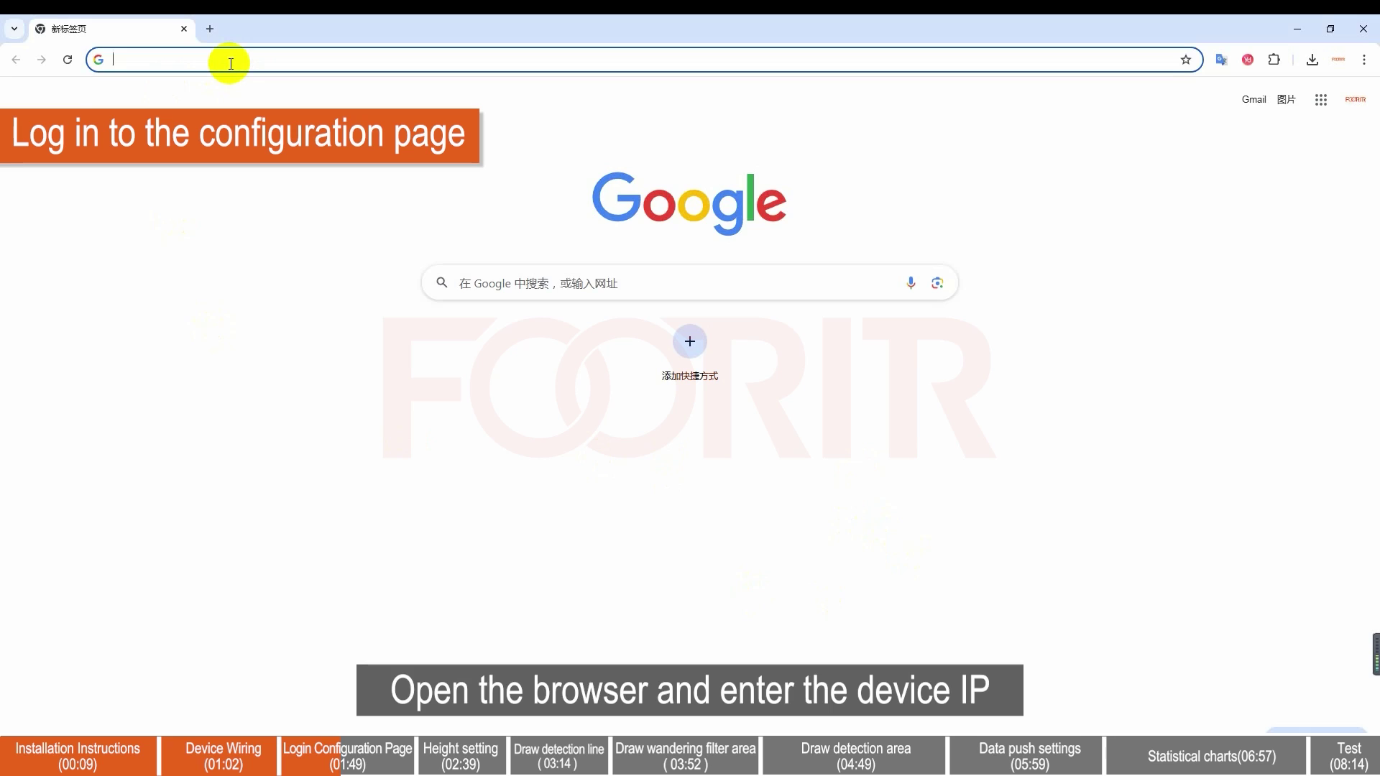
{"action": "type", "text": "192.1"}
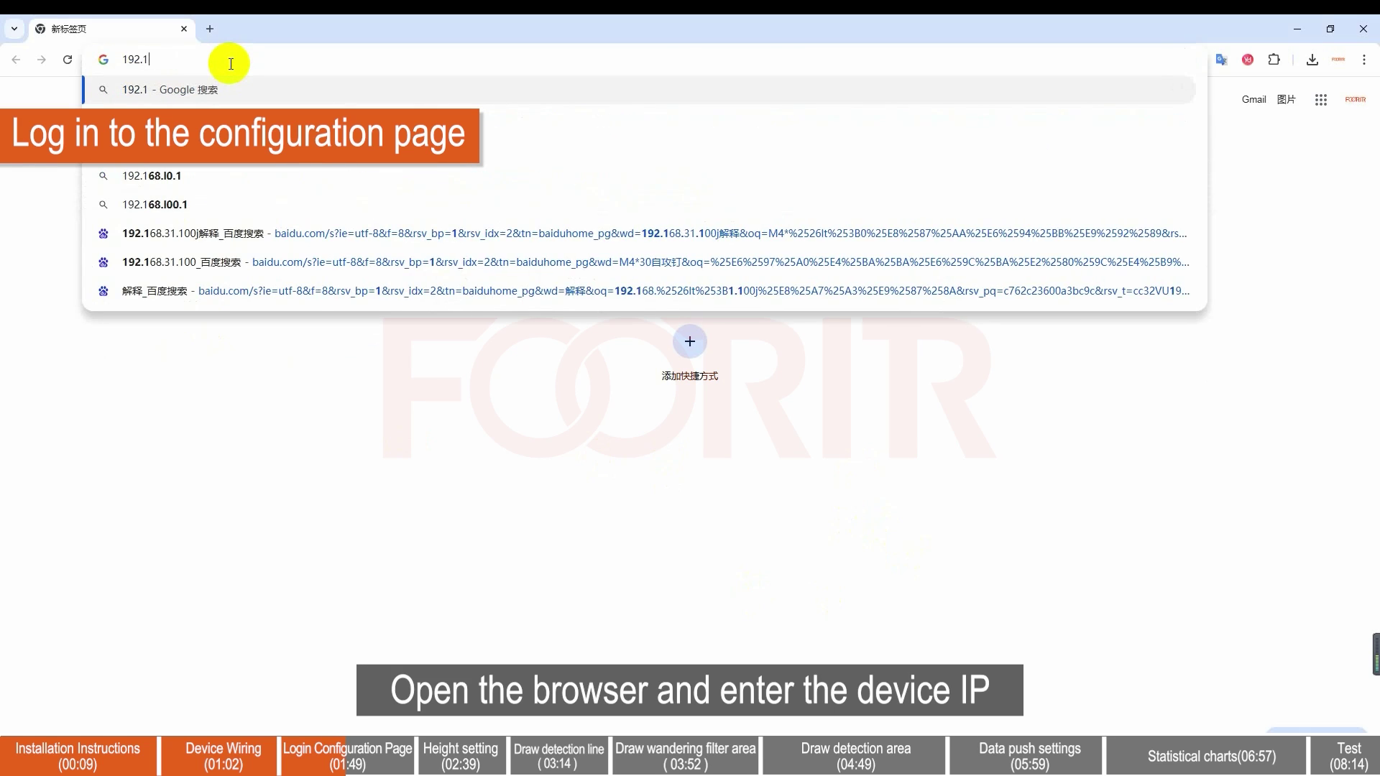
{"action": "type", "text": "68.31.100"}
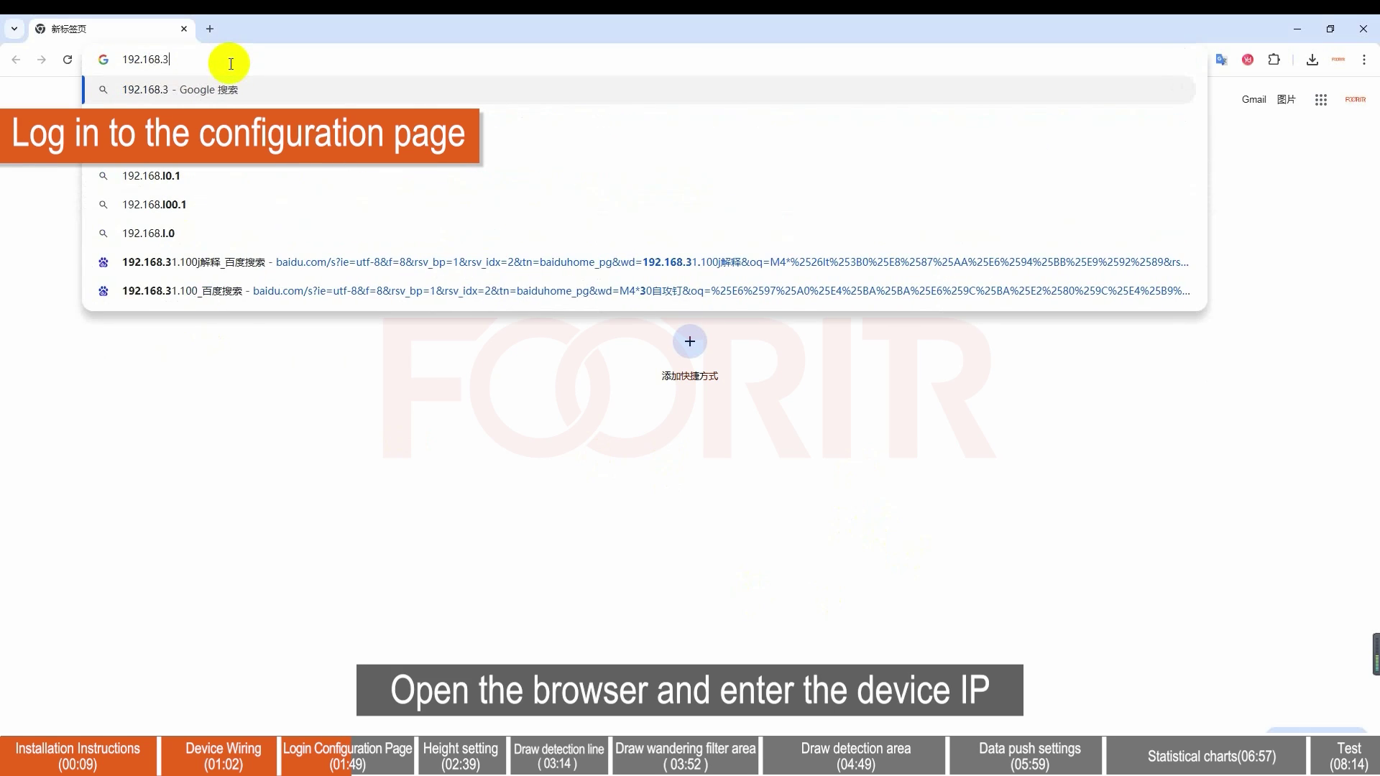
{"action": "key", "text": "Return"}
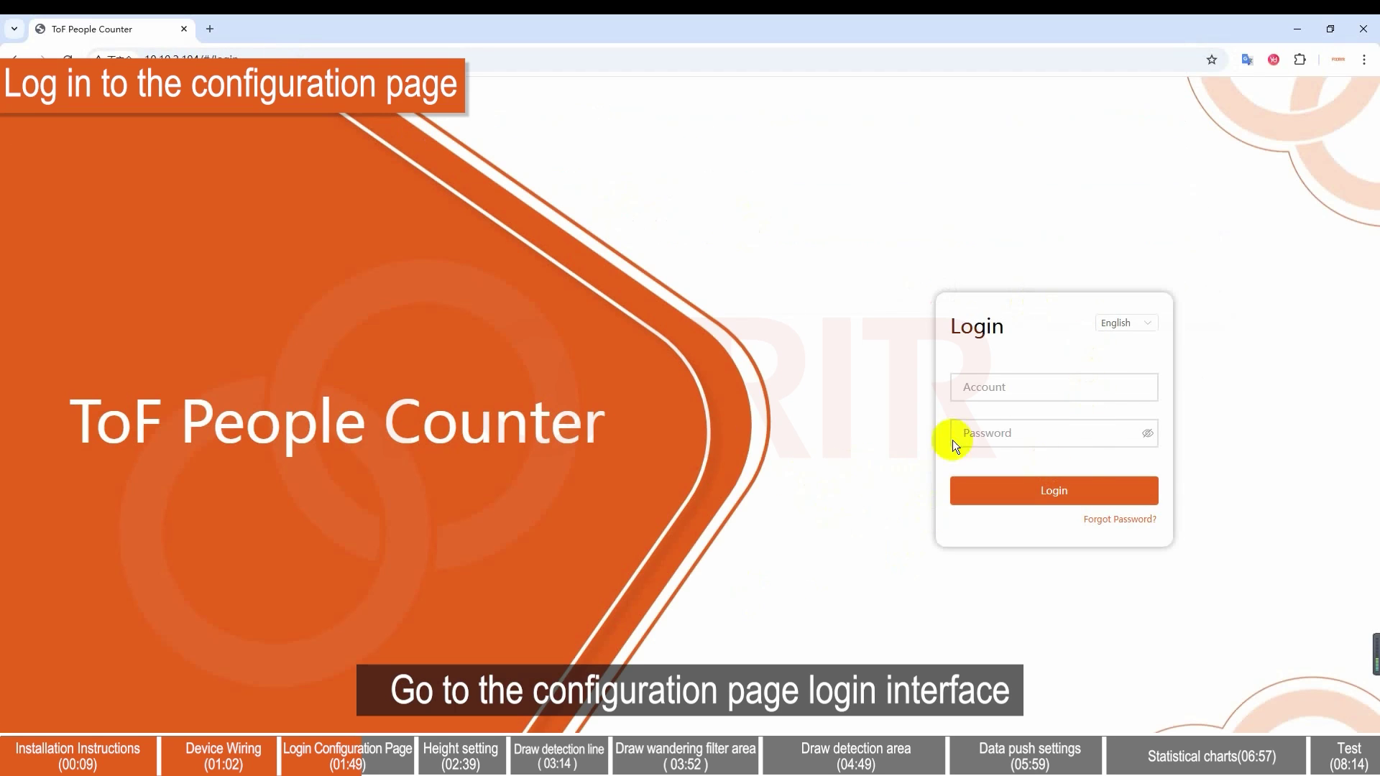
- Sign in with the admin account and its password to reach the live depth homepage
{"action": "left_click", "coordinate": [1034, 387]}
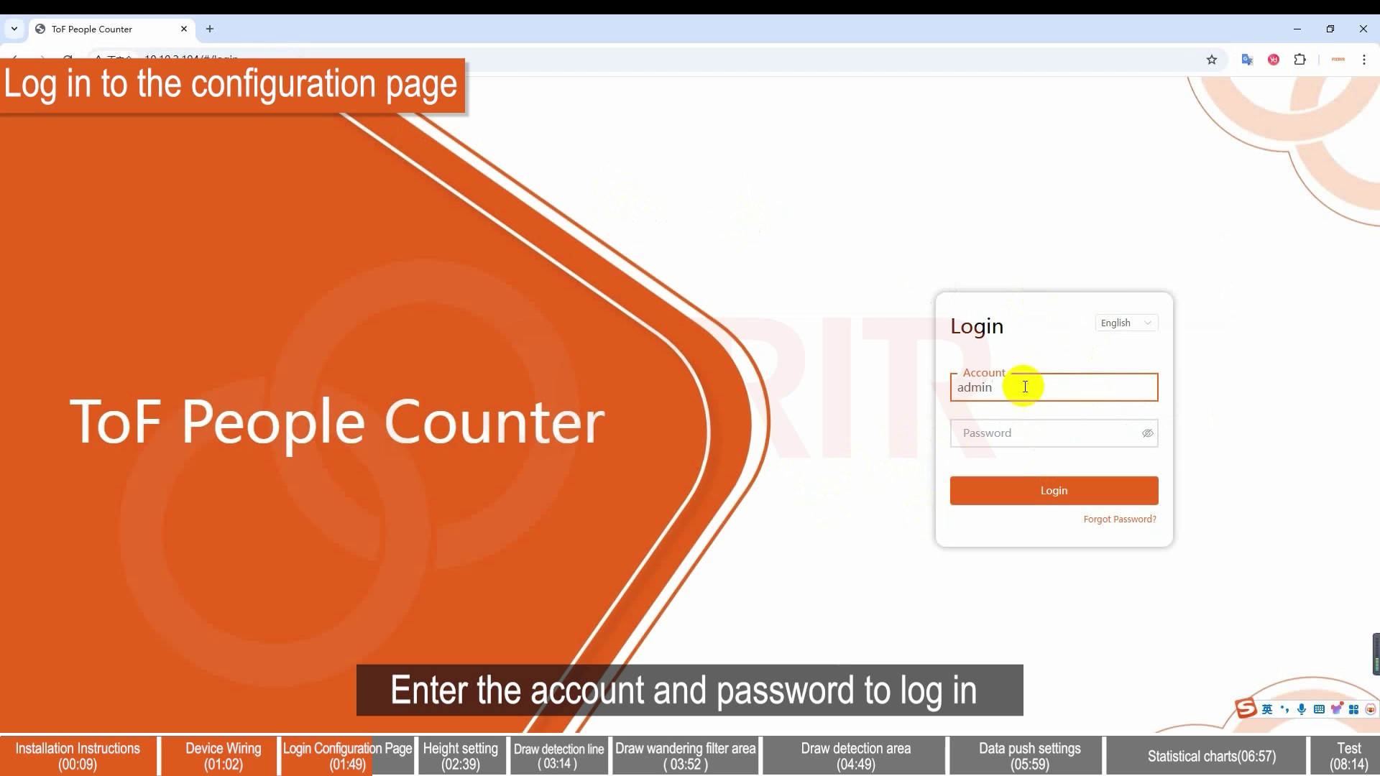
{"action": "key", "text": "Tab"}
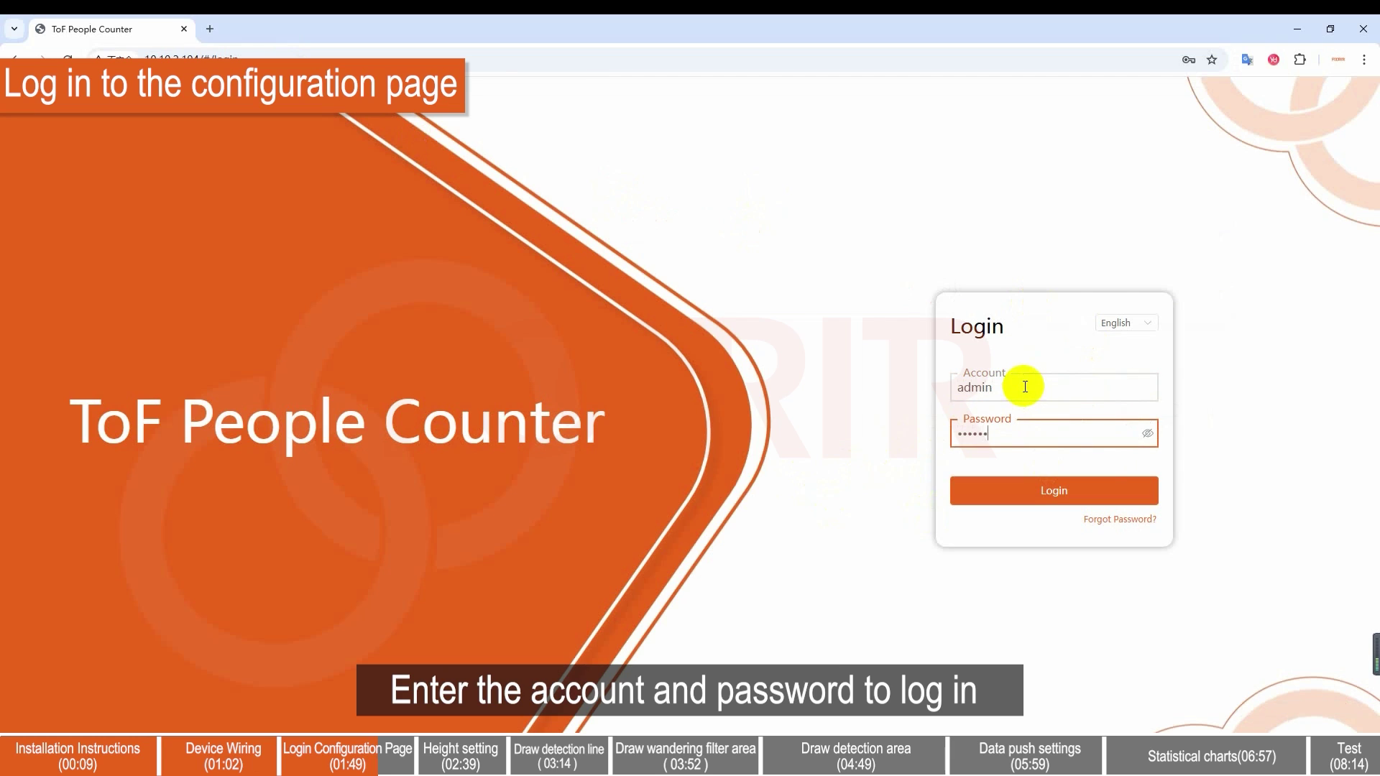
{"action": "left_click", "coordinate": [1039, 496]}
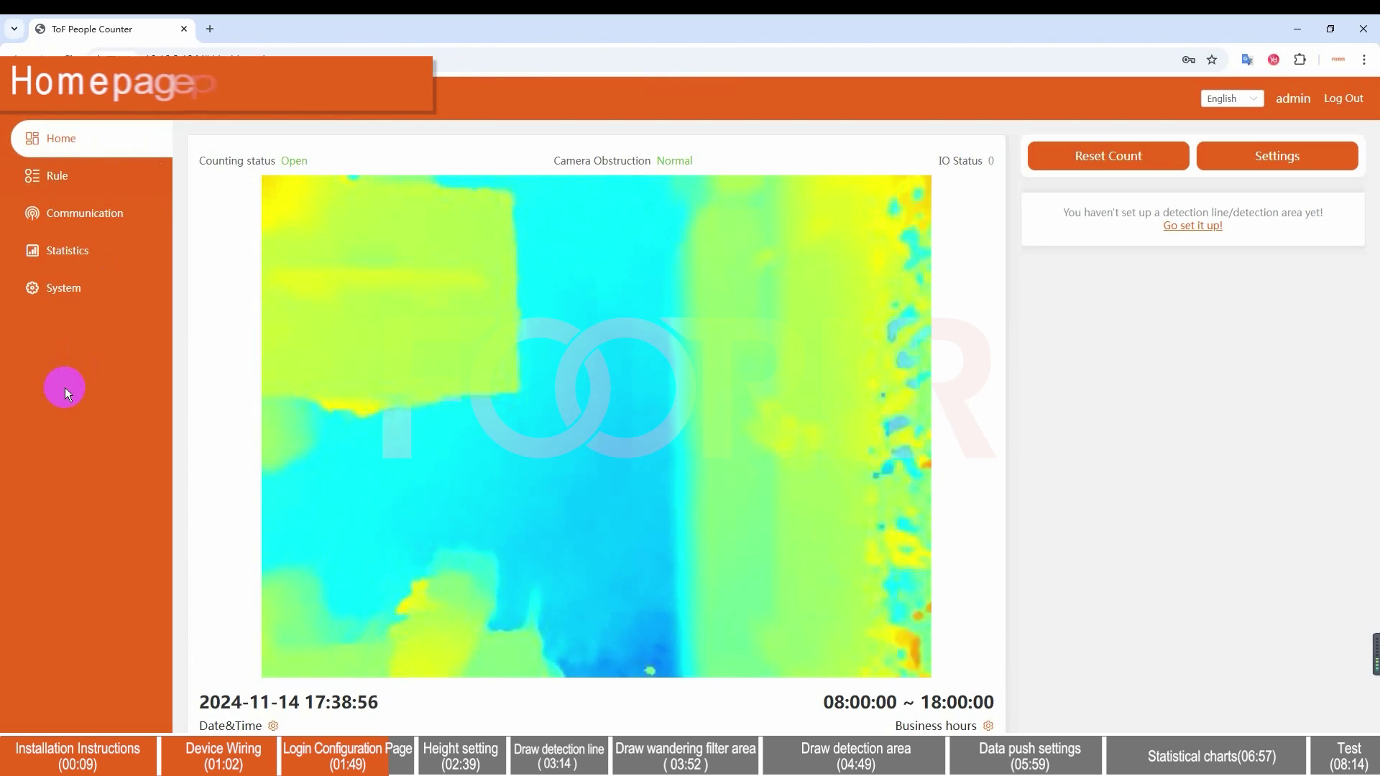
- Enable tracking lines, detection lines and detection area in the homepage preview settings
{"action": "left_click", "coordinate": [1288, 166]}
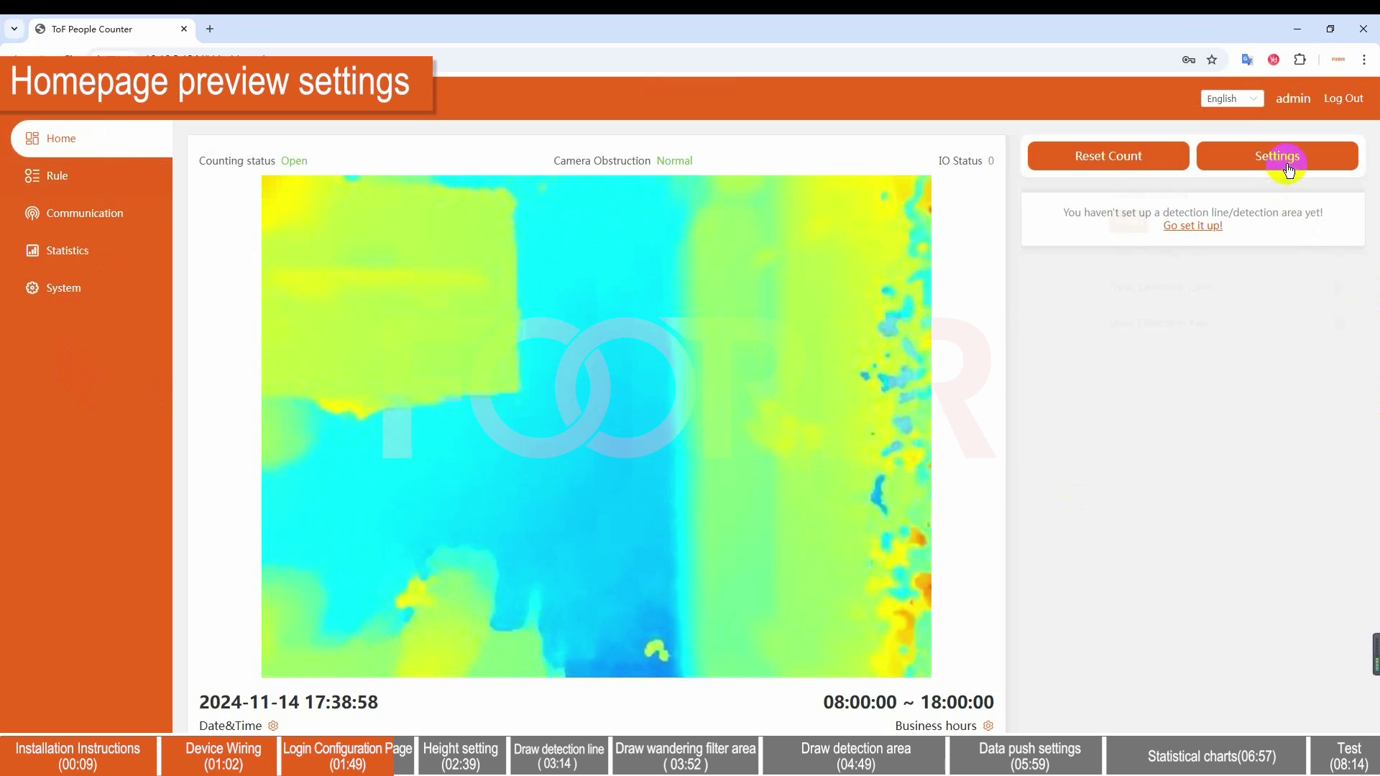
{"action": "left_click", "coordinate": [1331, 257]}
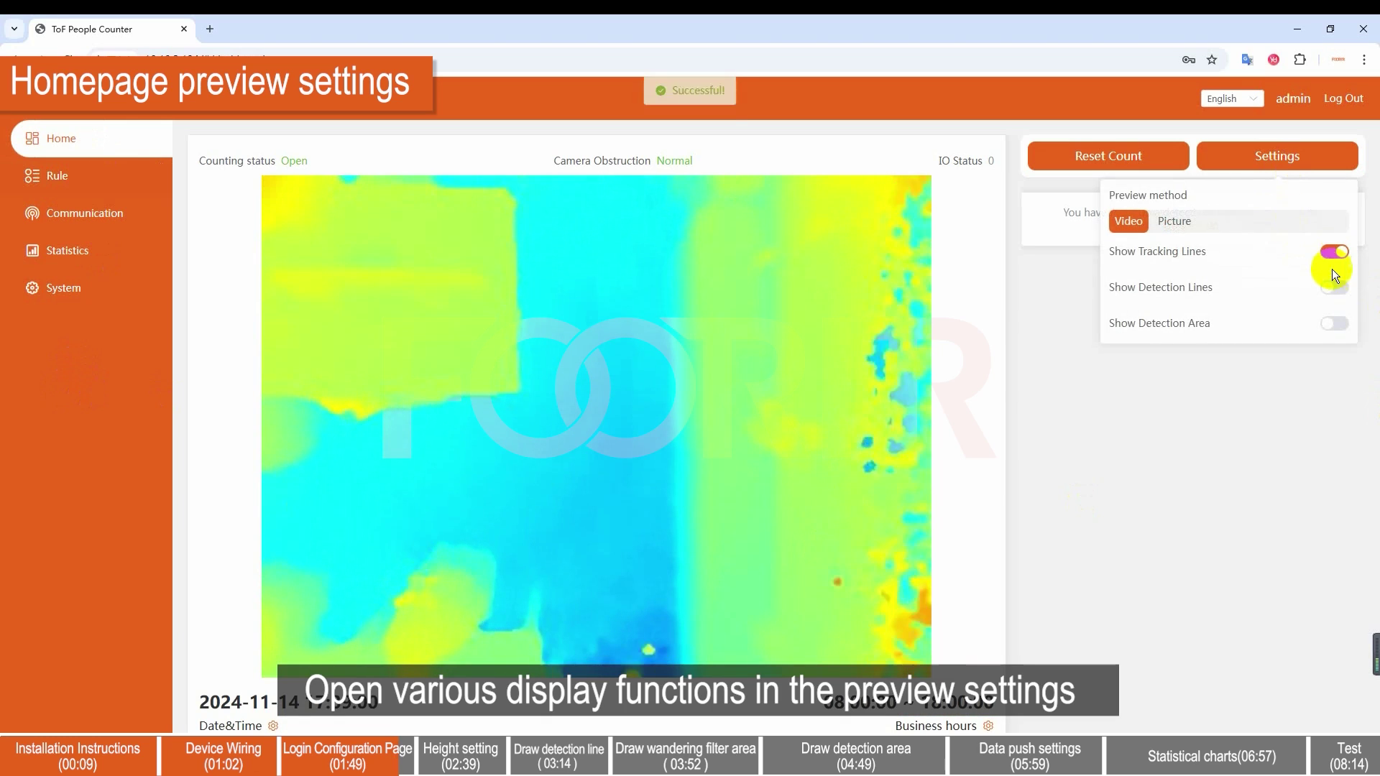
{"action": "left_click", "coordinate": [1333, 288]}
{"action": "left_click", "coordinate": [1333, 323]}
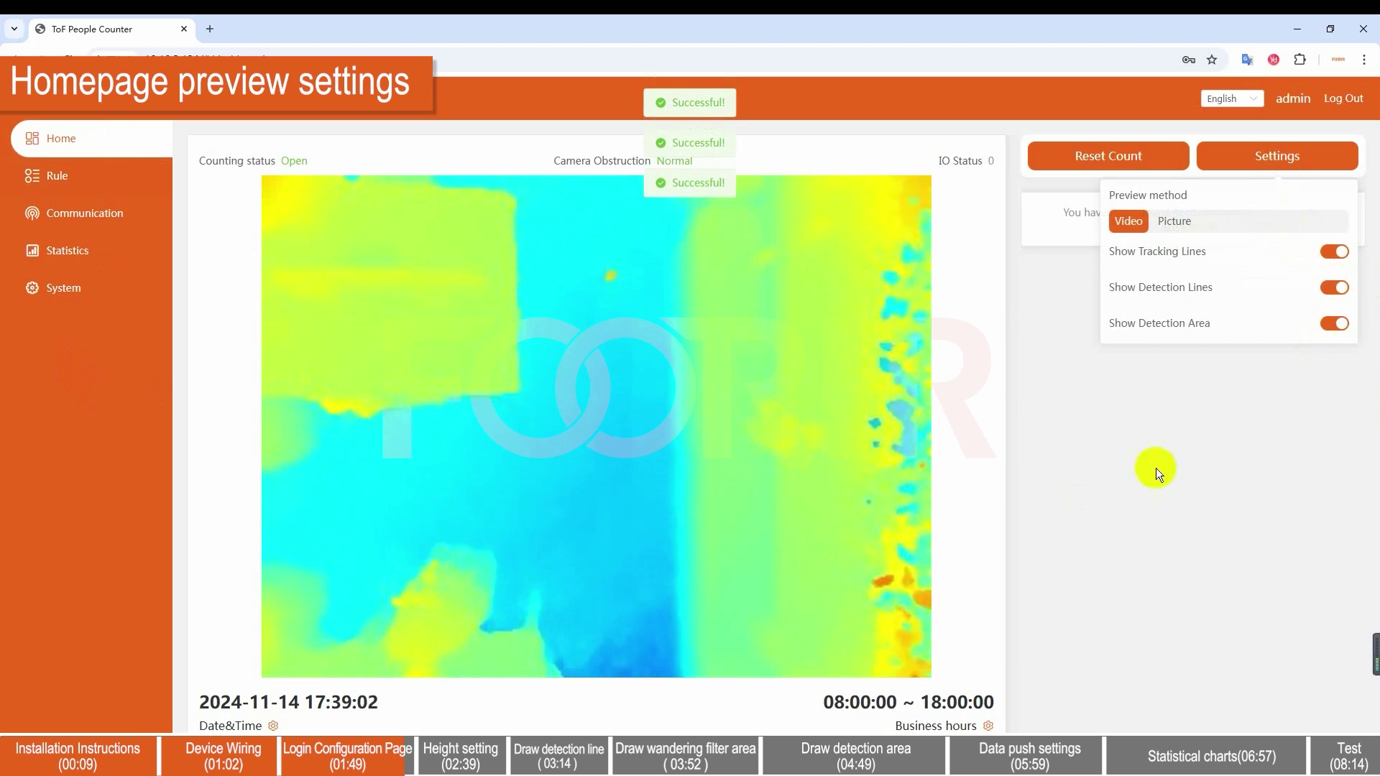
{"action": "left_click", "coordinate": [1104, 461]}
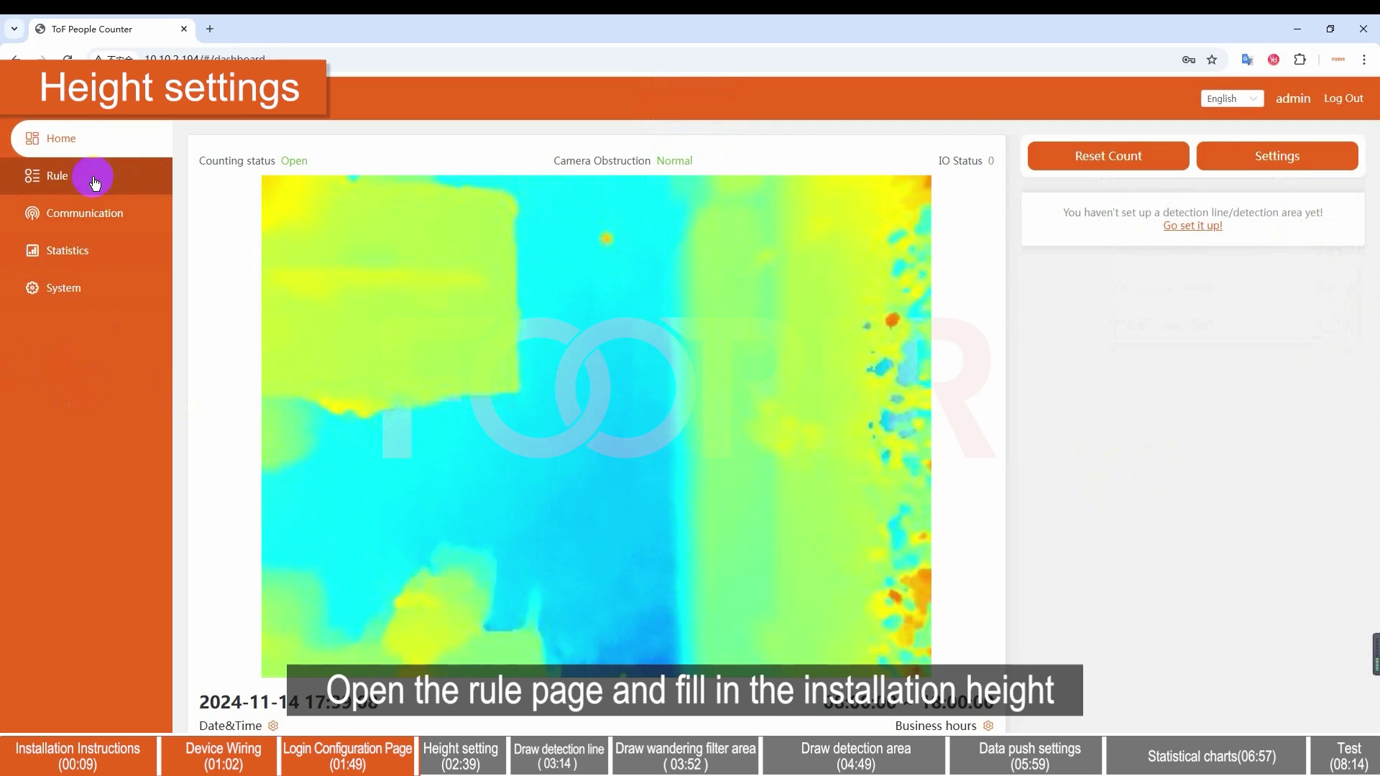
- On the Rule page, auto-measure the installation height as 2700 mm
{"action": "left_click", "coordinate": [95, 183]}
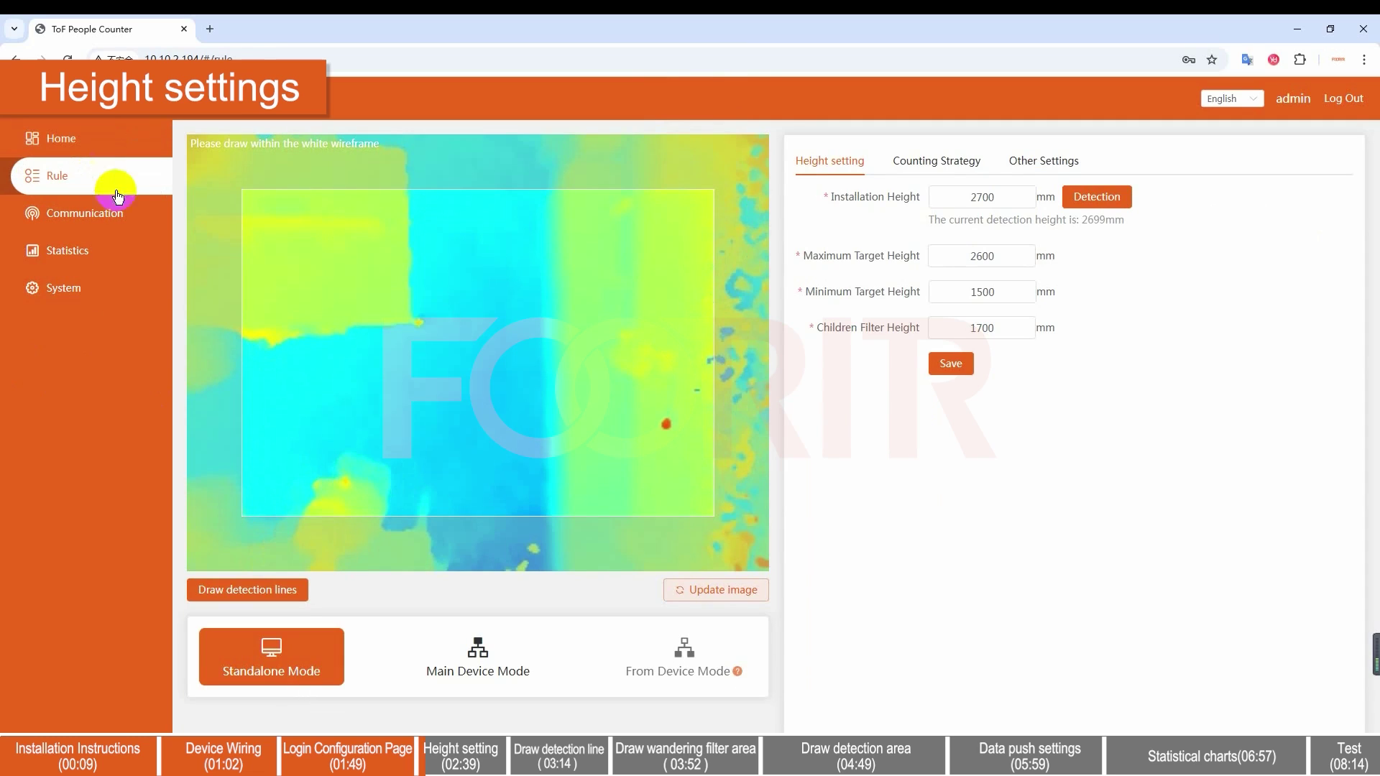
{"action": "left_click", "coordinate": [1107, 208]}
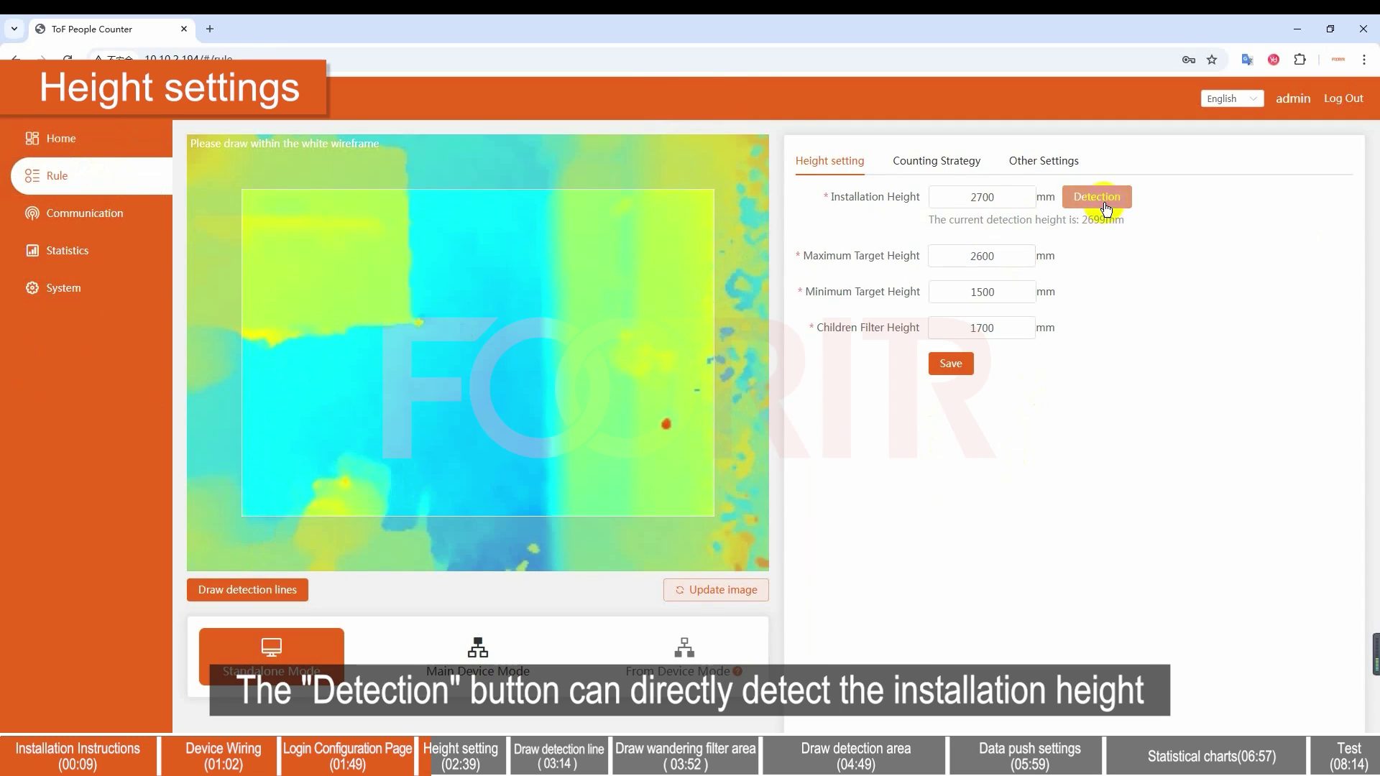
{"action": "double_click", "coordinate": [949, 196]}
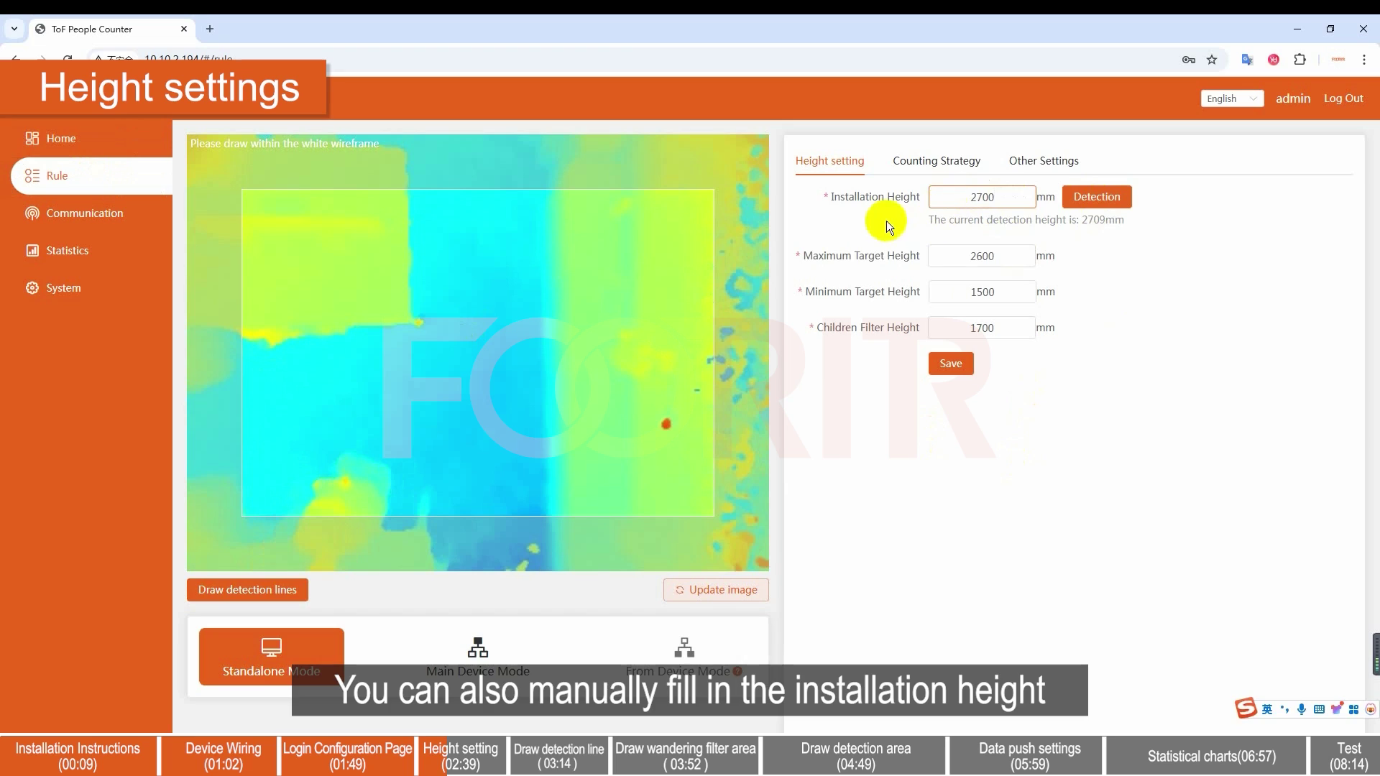
- Set maximum target height 2200, minimum 1000 and children filter 1200 mm, then save
{"action": "double_click", "coordinate": [1017, 257]}
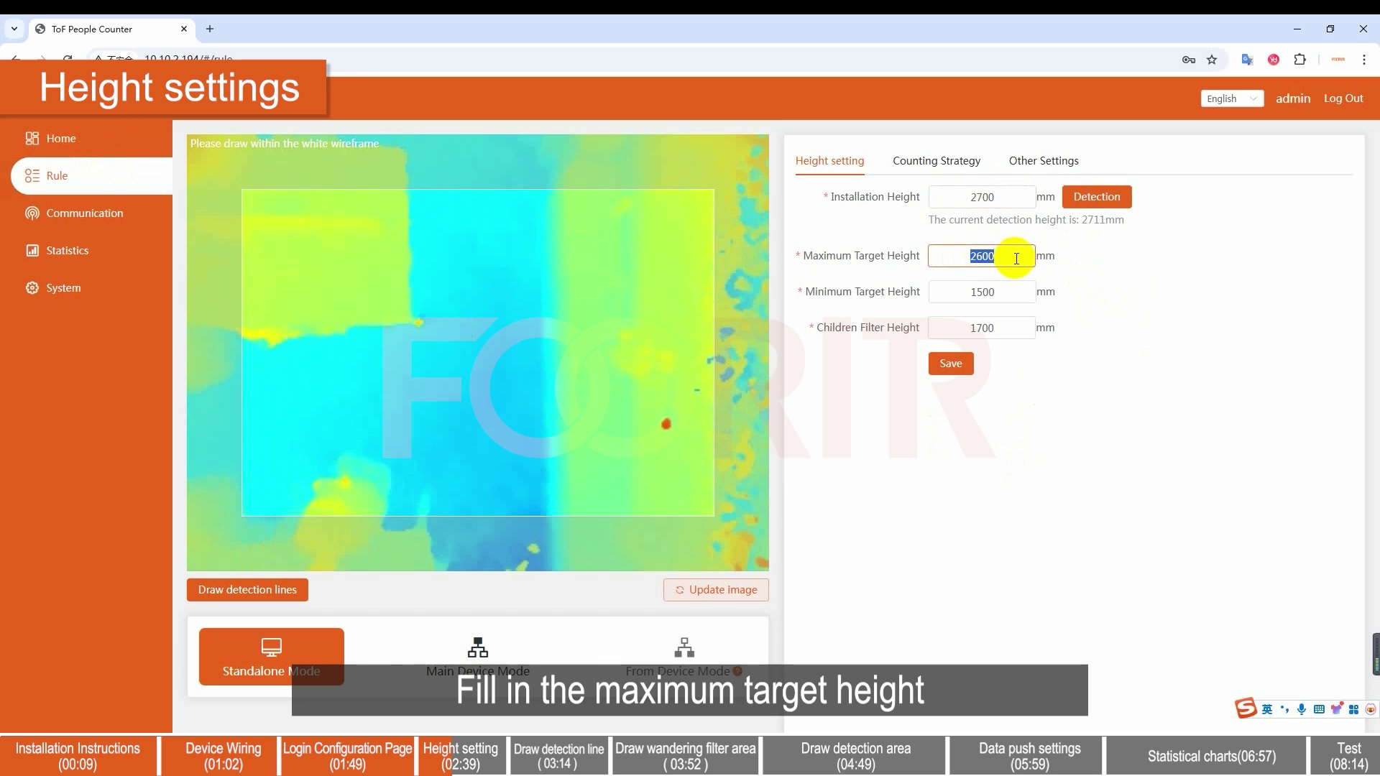
{"action": "type", "text": "2"}
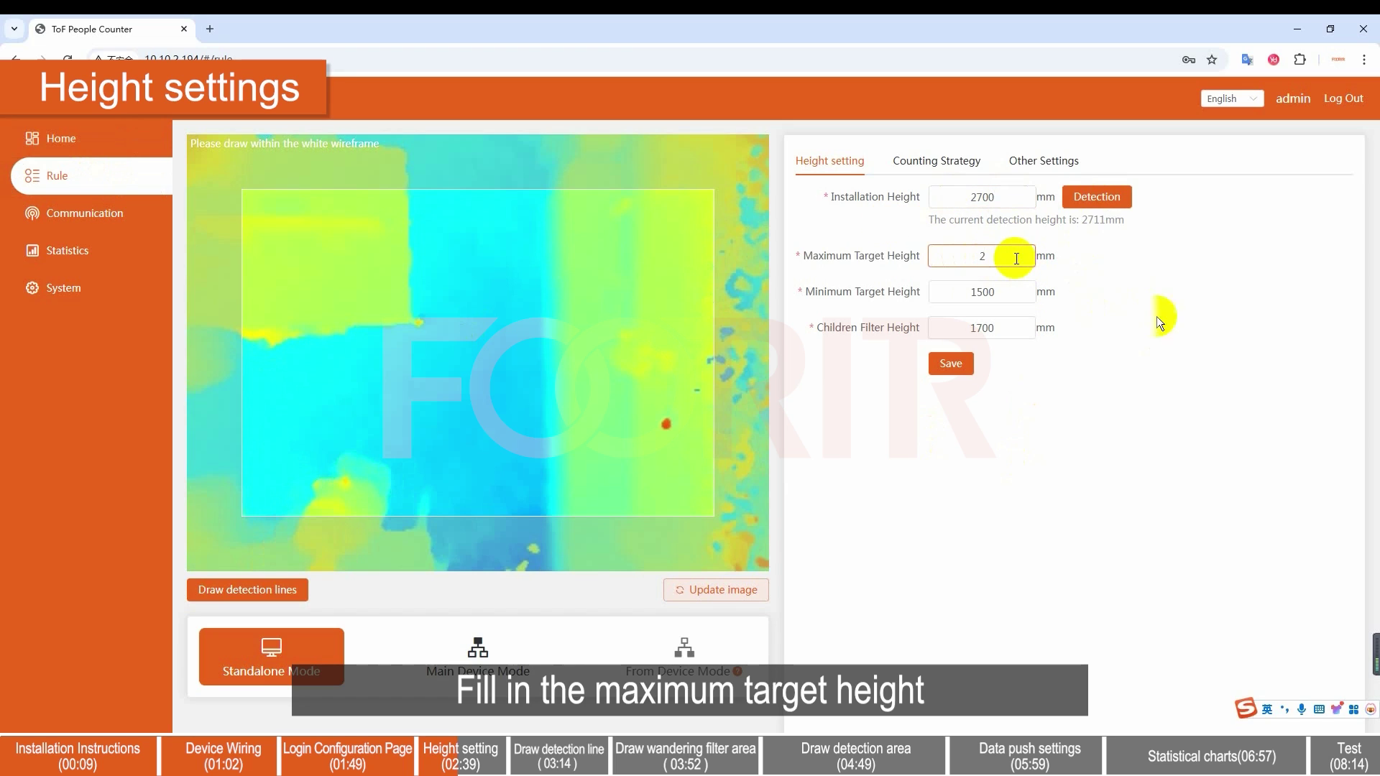
{"action": "type", "text": "200"}
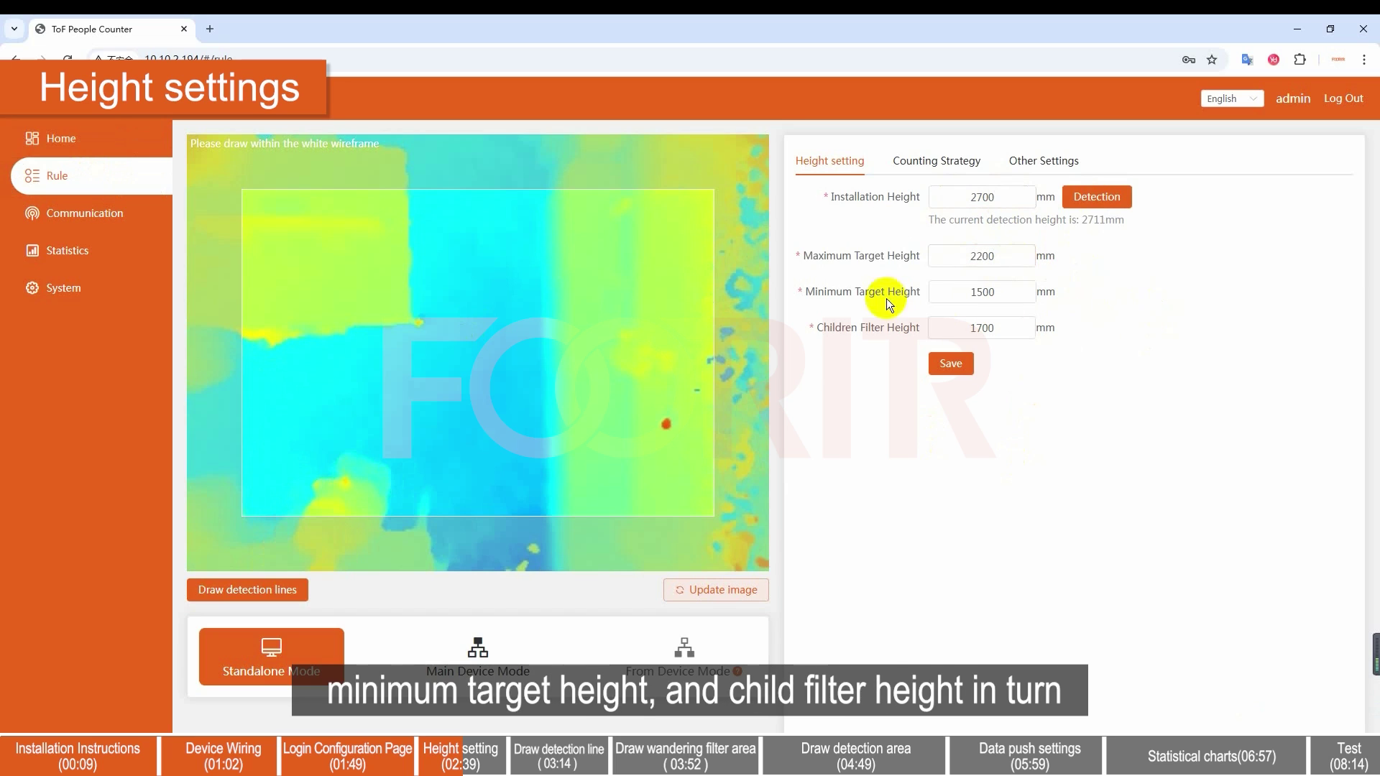
{"action": "left_click", "coordinate": [1009, 291]}
{"action": "double_click", "coordinate": [1015, 291]}
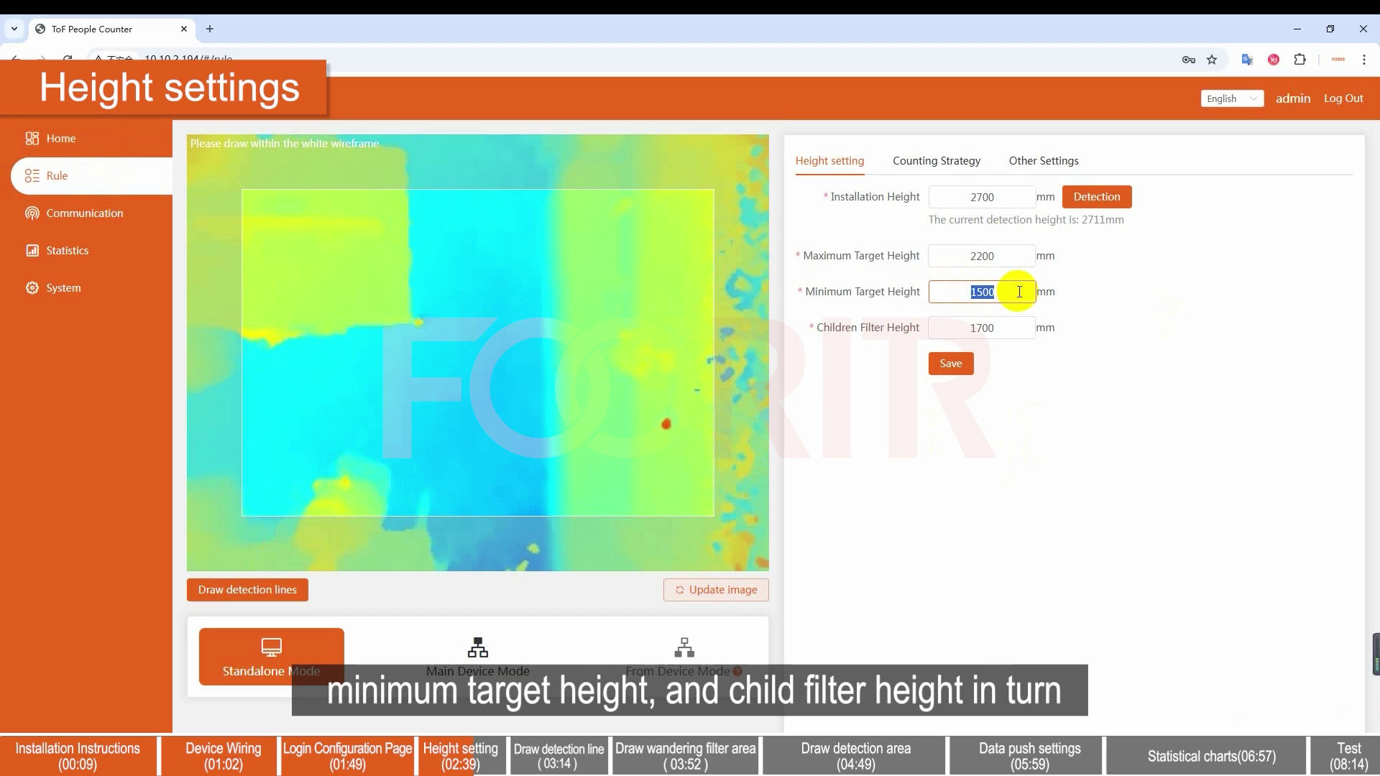
{"action": "type", "text": "1000"}
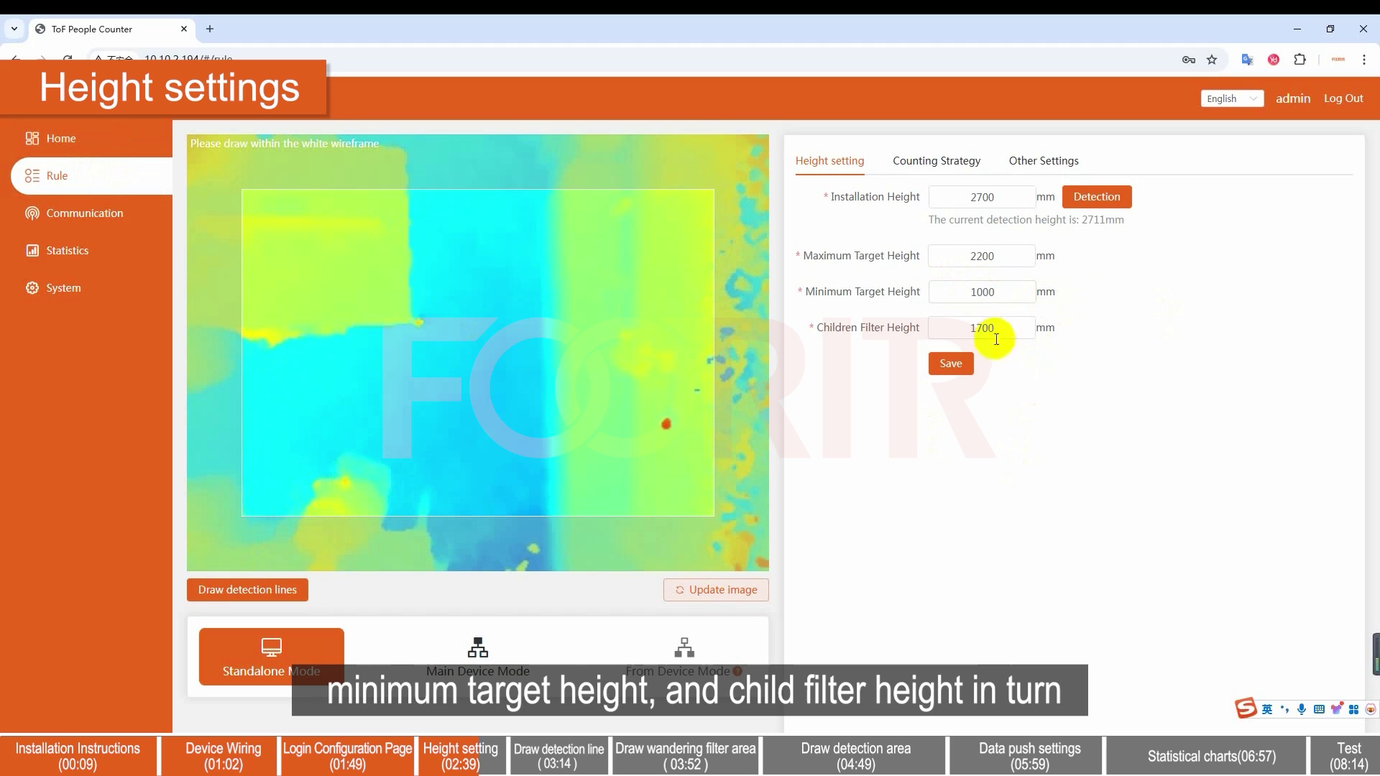
{"action": "double_click", "coordinate": [955, 327]}
{"action": "type", "text": "1200"}
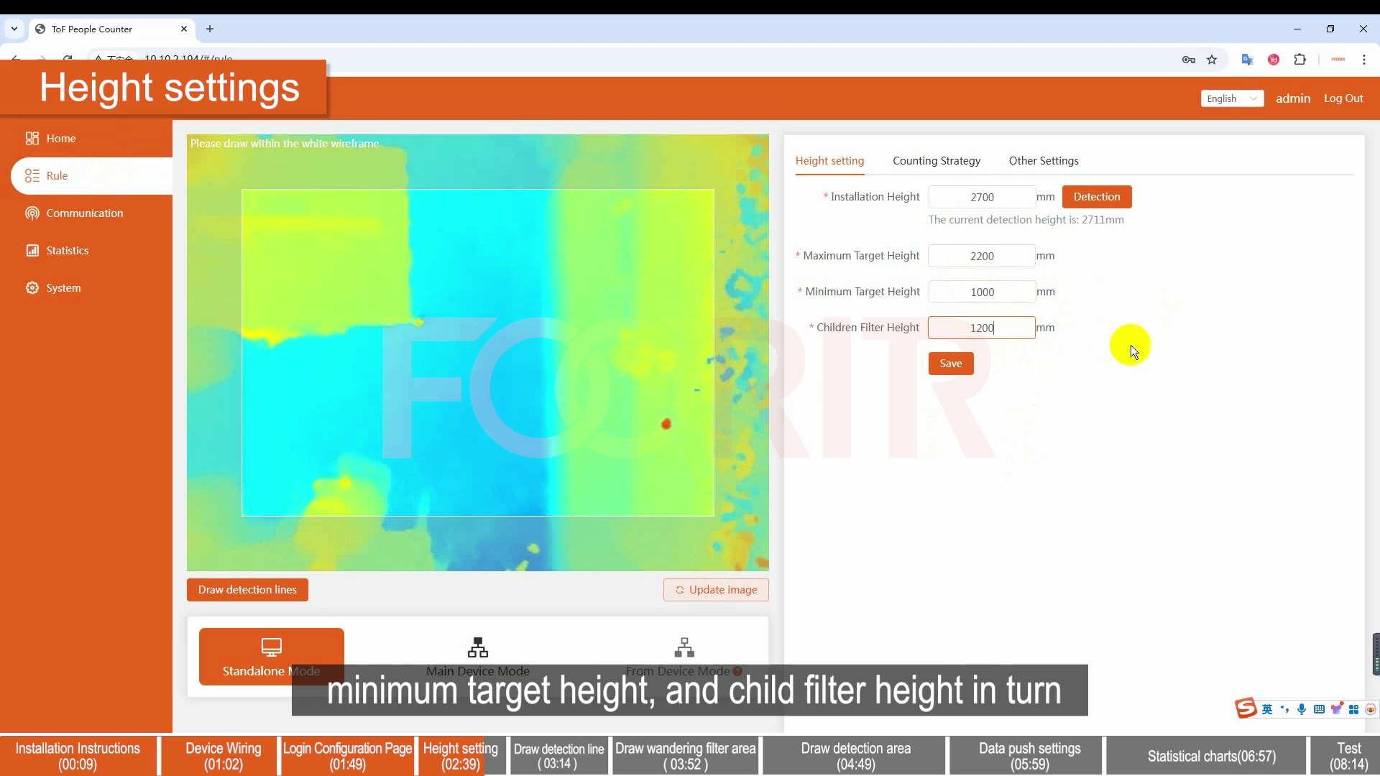
{"action": "left_click", "coordinate": [951, 364]}
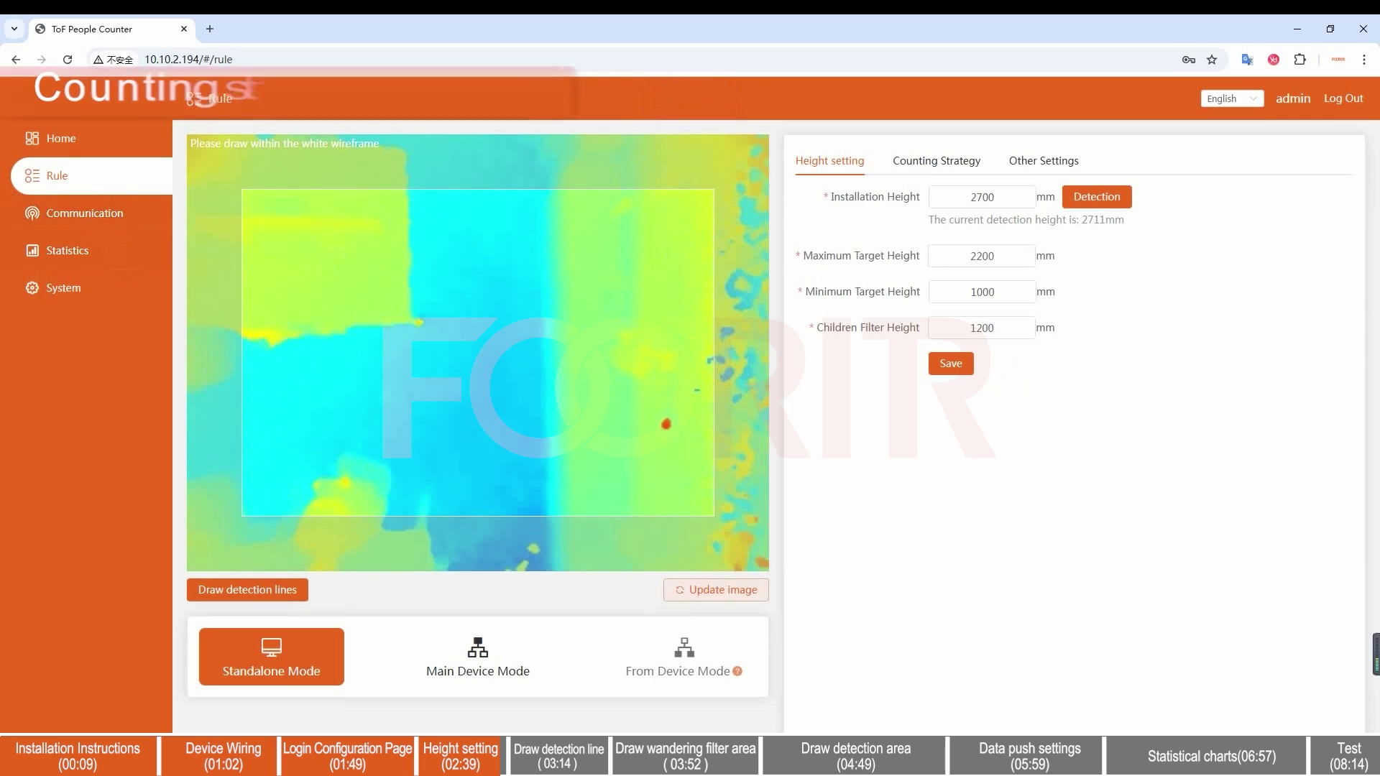
- Under Counting Strategy, draw detection line Line1 across the depth view and save it
{"action": "left_click", "coordinate": [955, 166]}
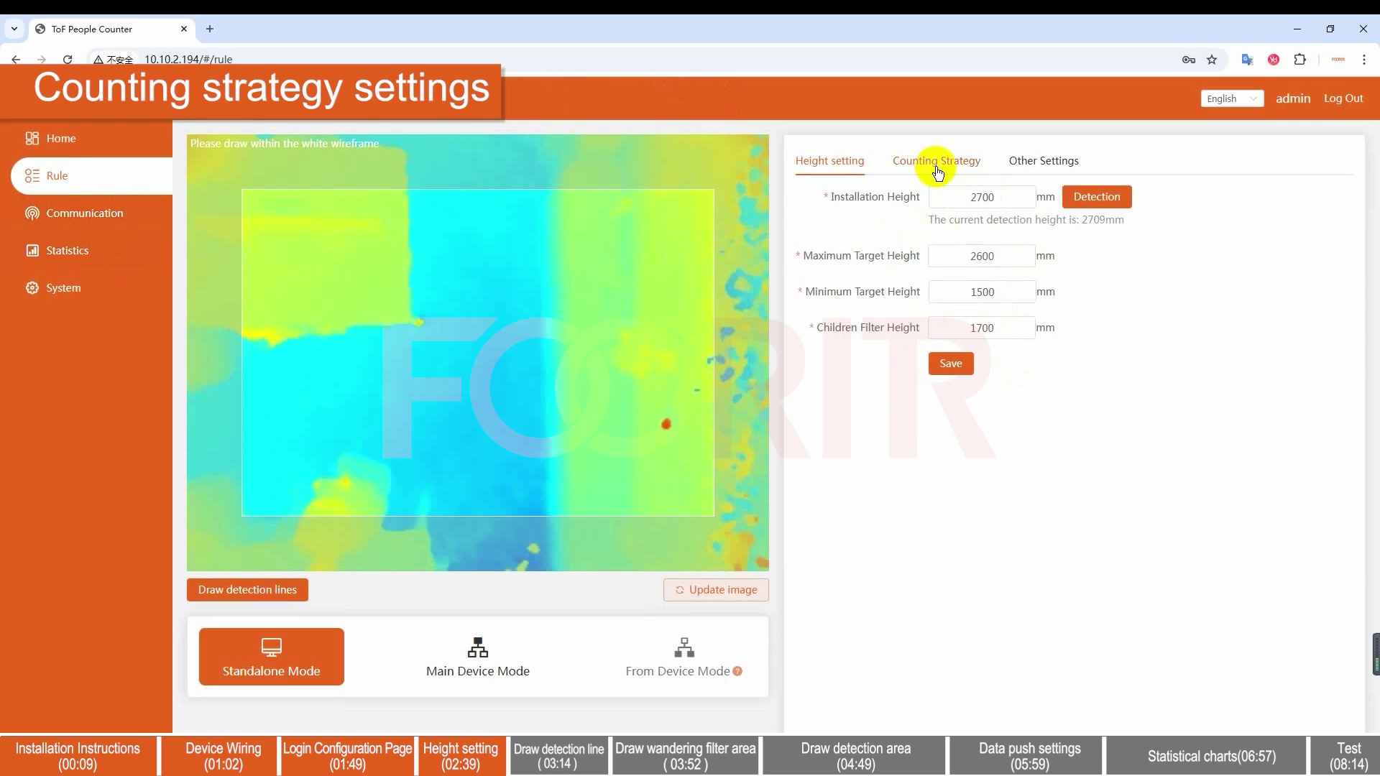
{"action": "left_click", "coordinate": [931, 162]}
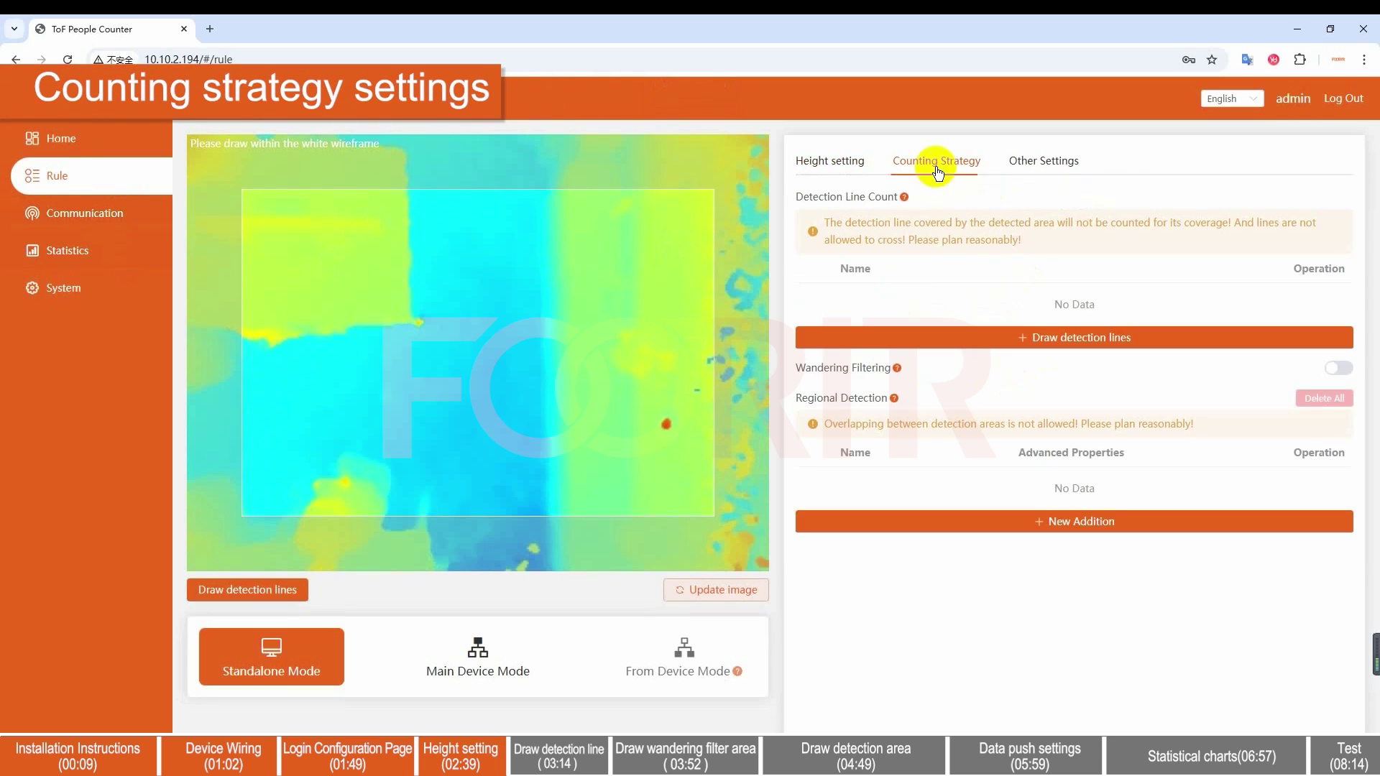
{"action": "left_click", "coordinate": [1063, 340]}
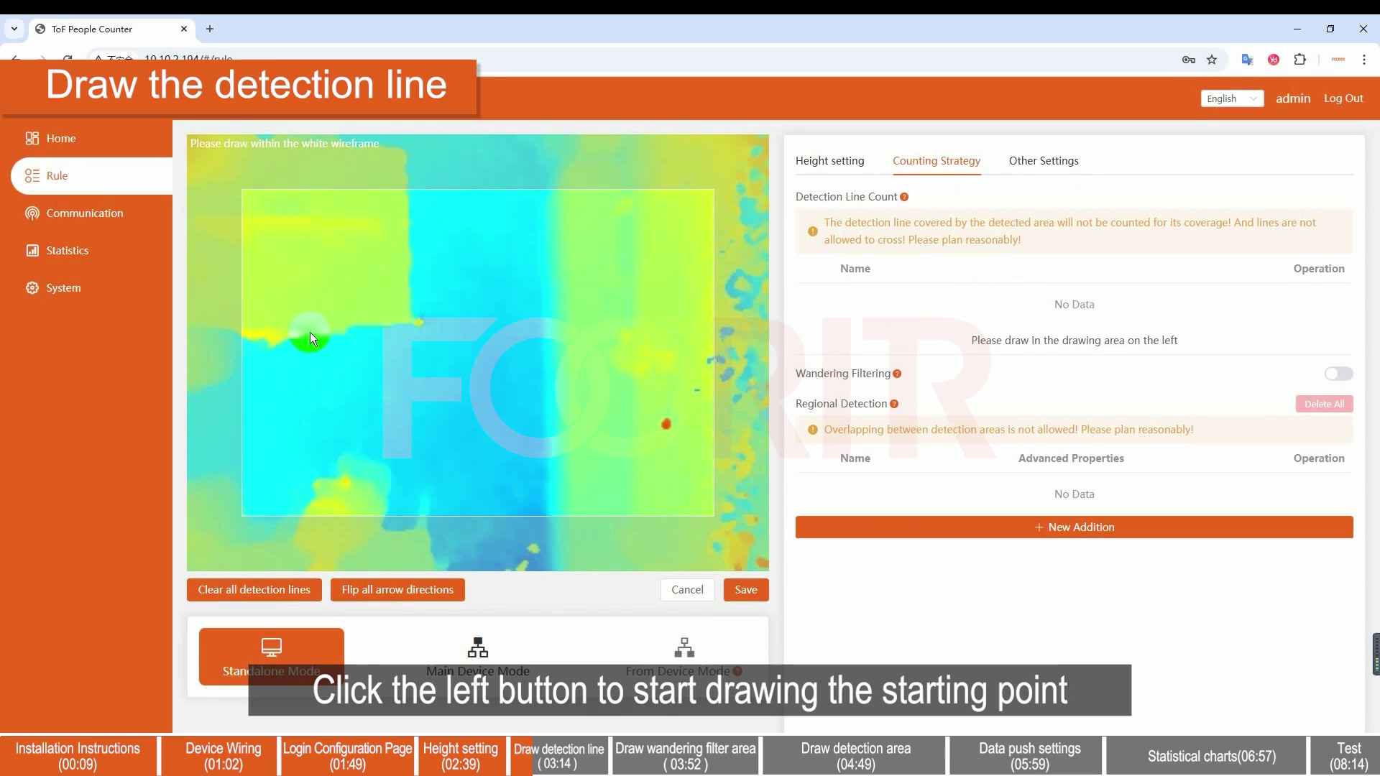
{"action": "left_click", "coordinate": [311, 332]}
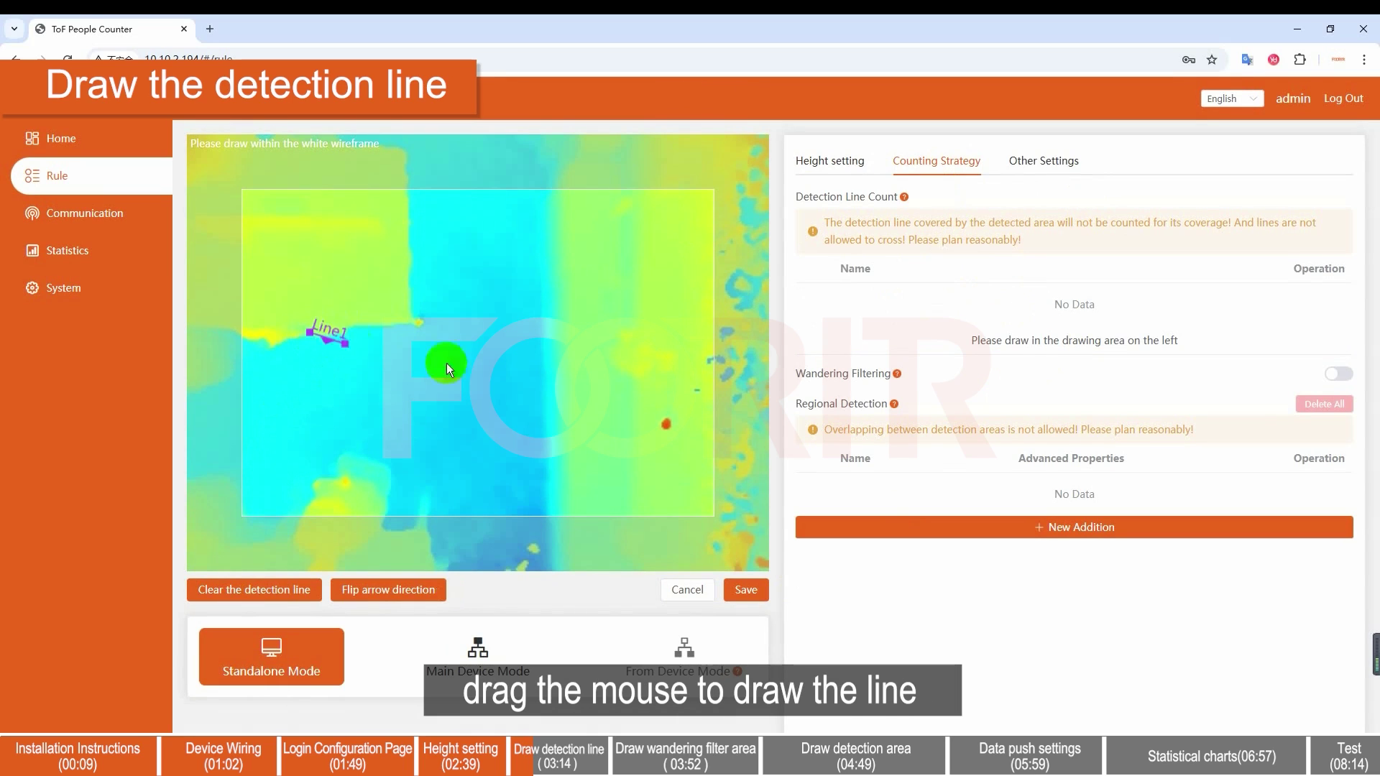
{"action": "left_click", "coordinate": [616, 296]}
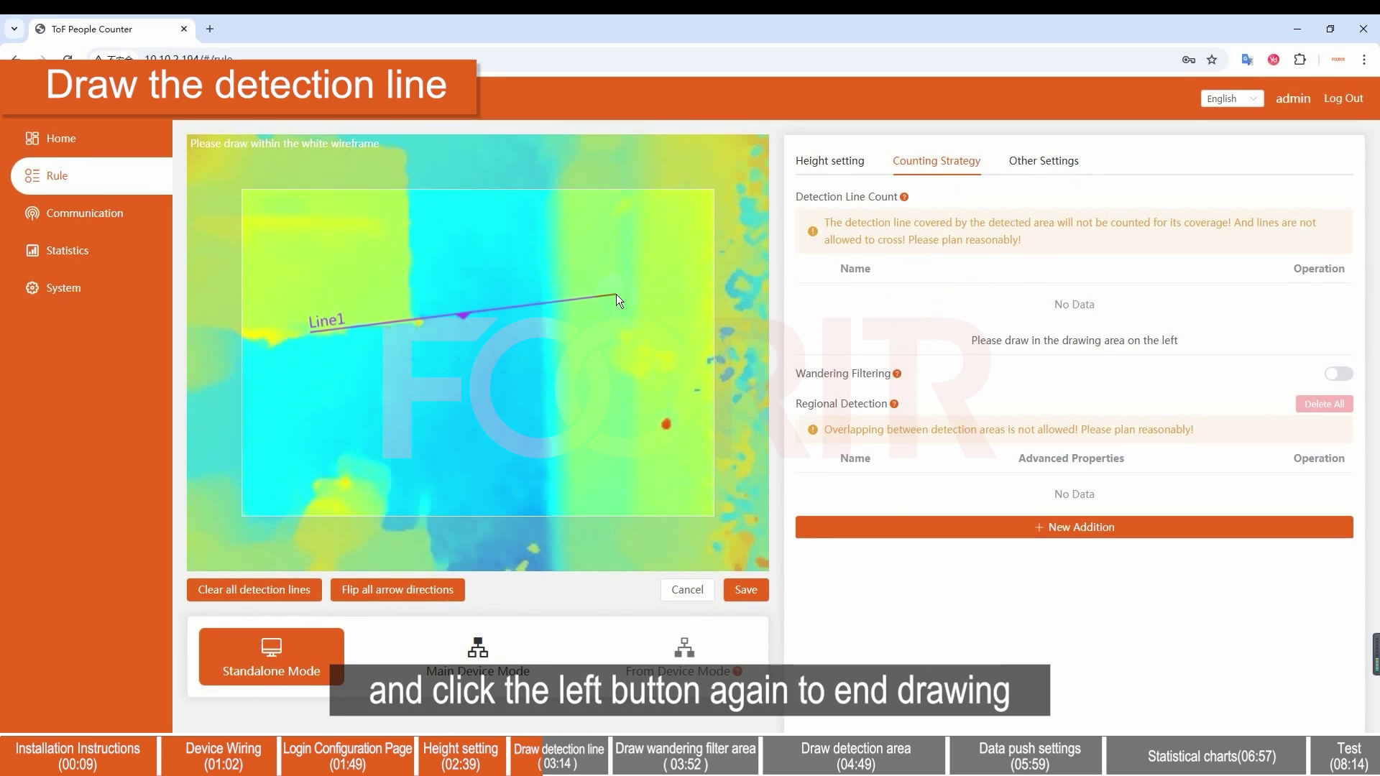
{"action": "left_click", "coordinate": [750, 600]}
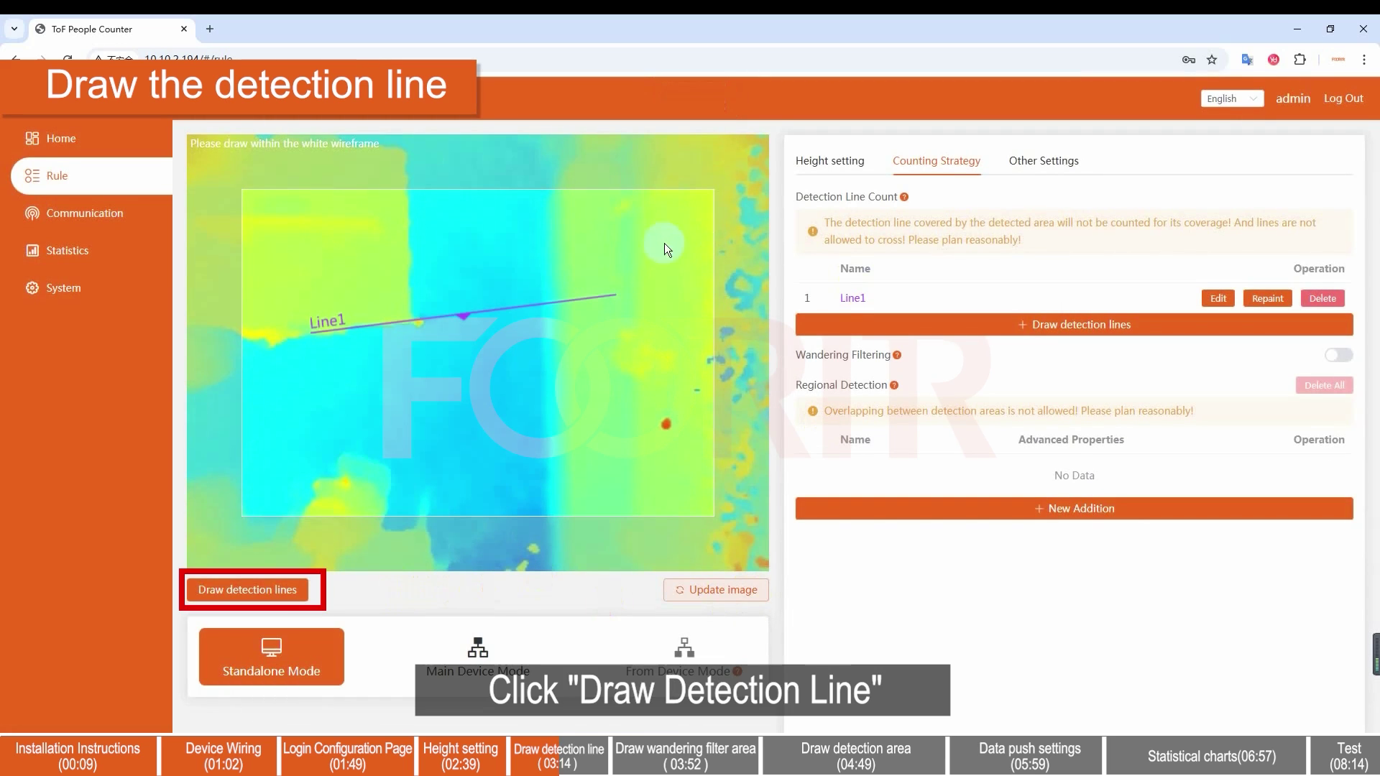
- Tilt Line1 by raising its right end, flip its in/out direction, and save
{"action": "left_click", "coordinate": [291, 584]}
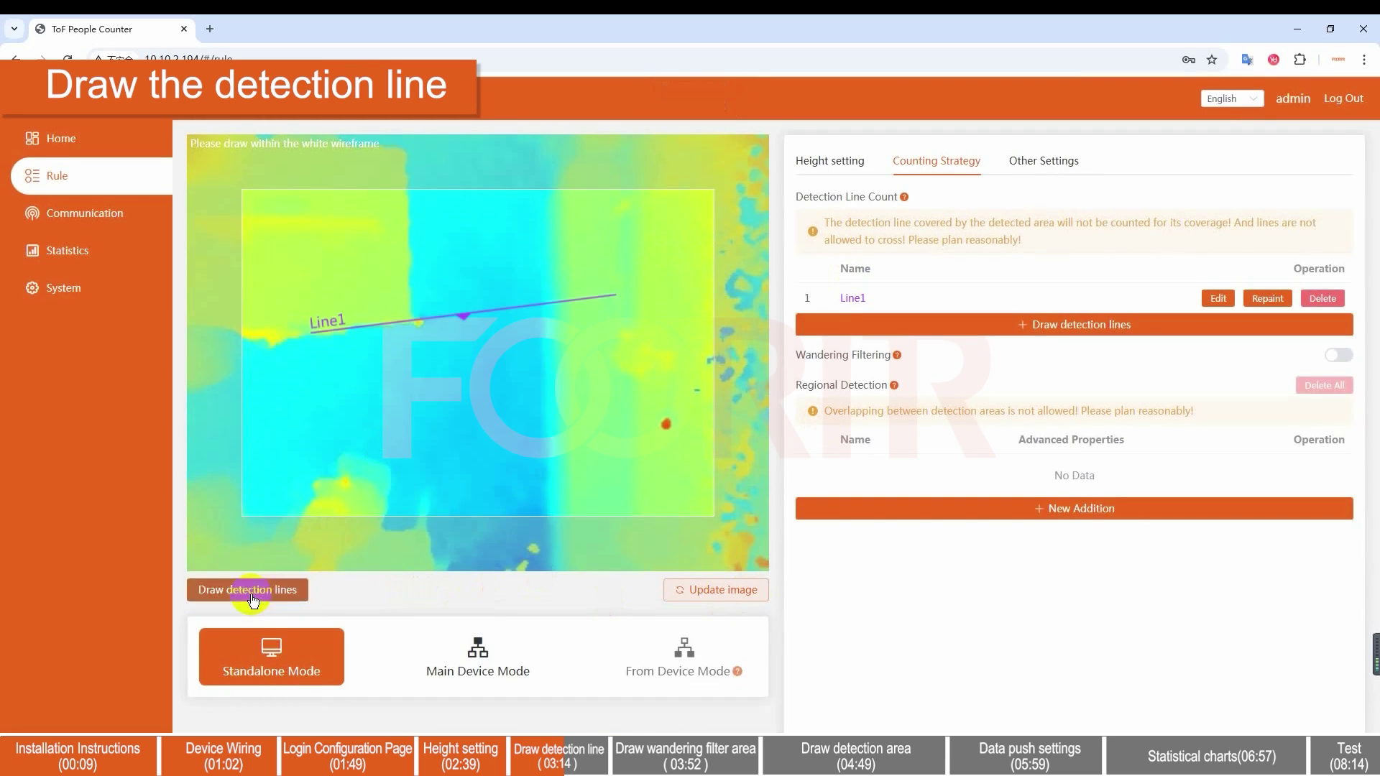
{"action": "left_click", "coordinate": [437, 313]}
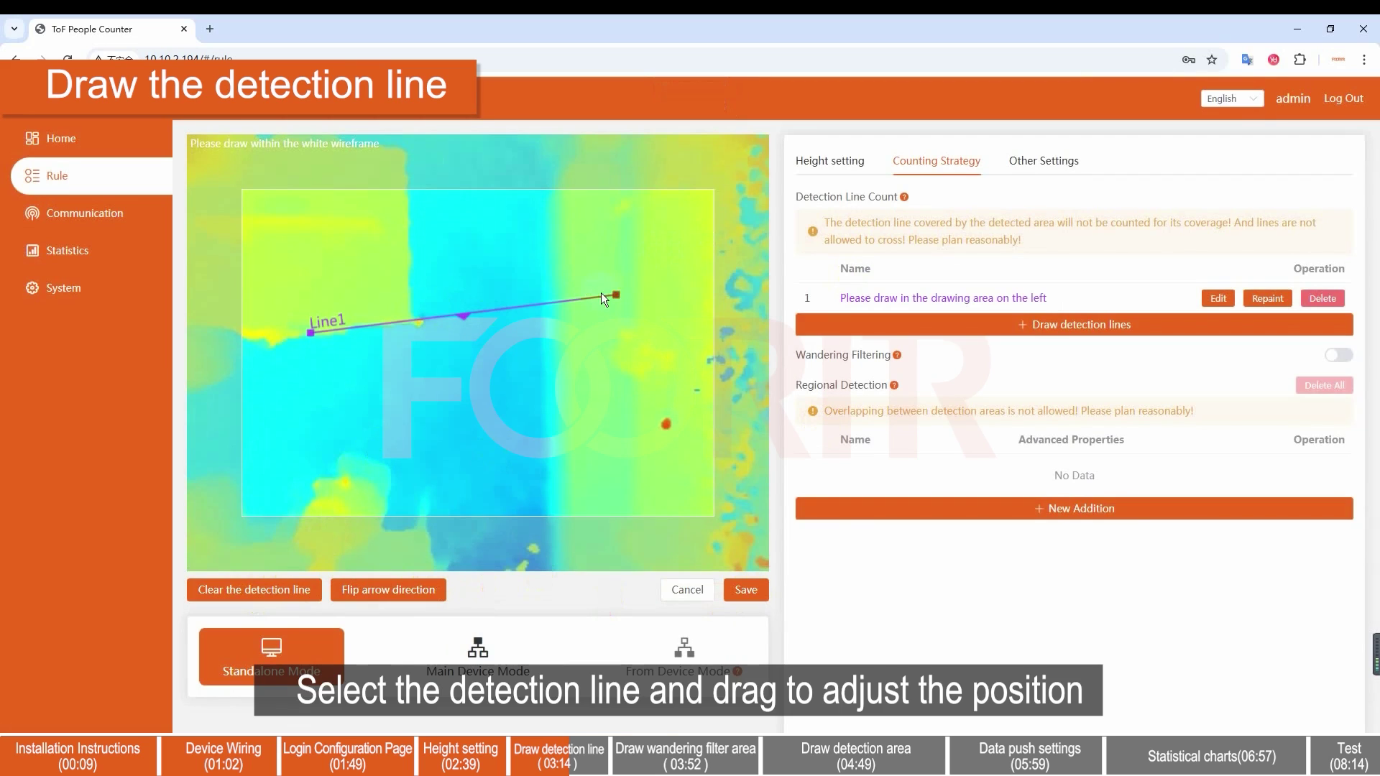
{"action": "left_click_drag", "start_coordinate": [617, 296], "coordinate": [611, 266]}
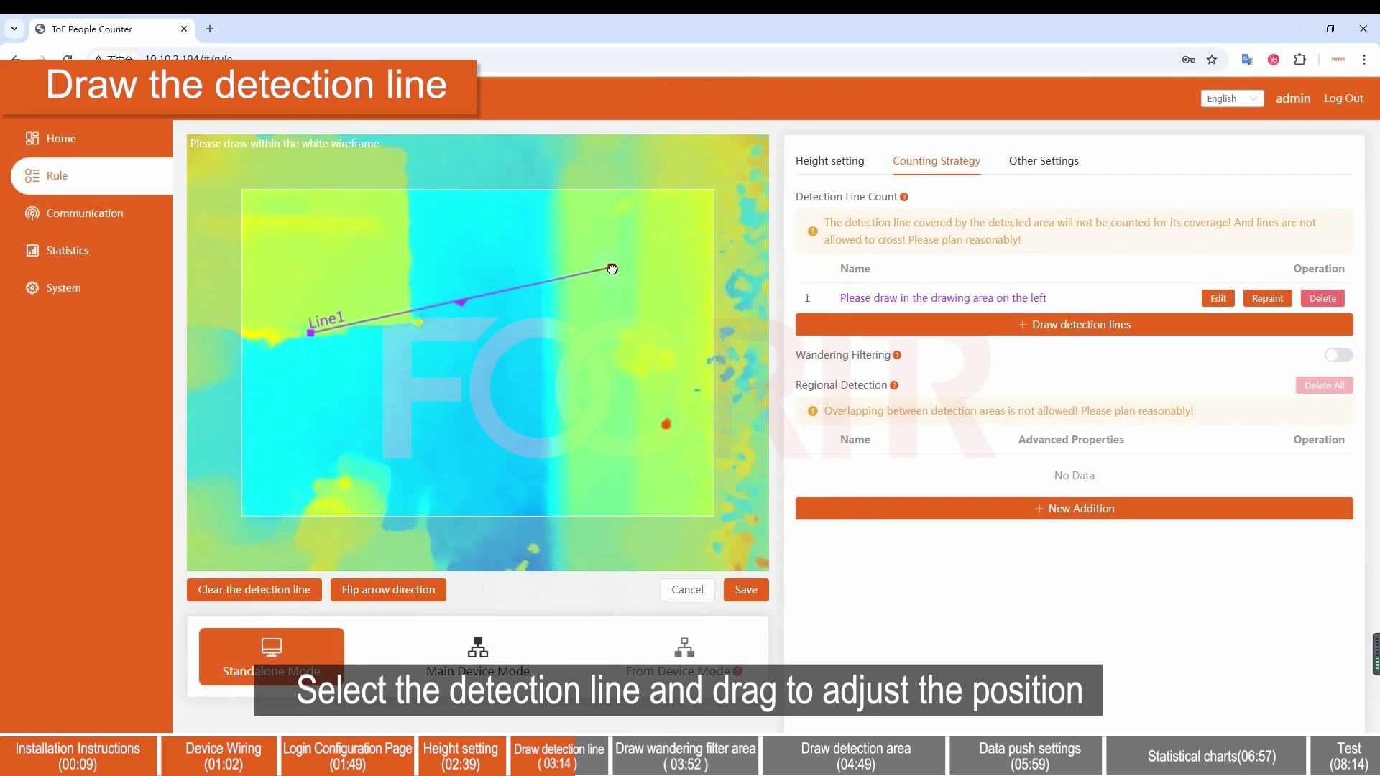
{"action": "left_click", "coordinate": [387, 595]}
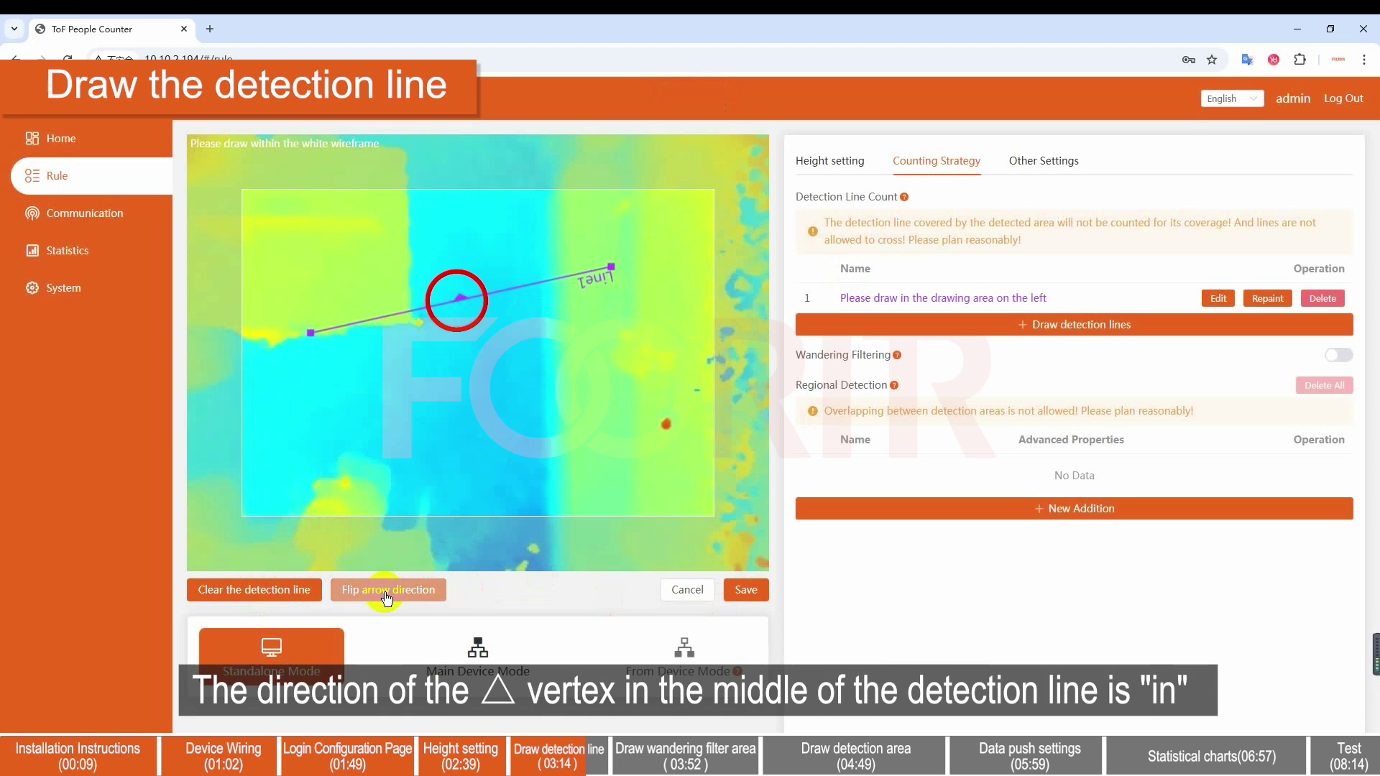
{"action": "left_click", "coordinate": [387, 595]}
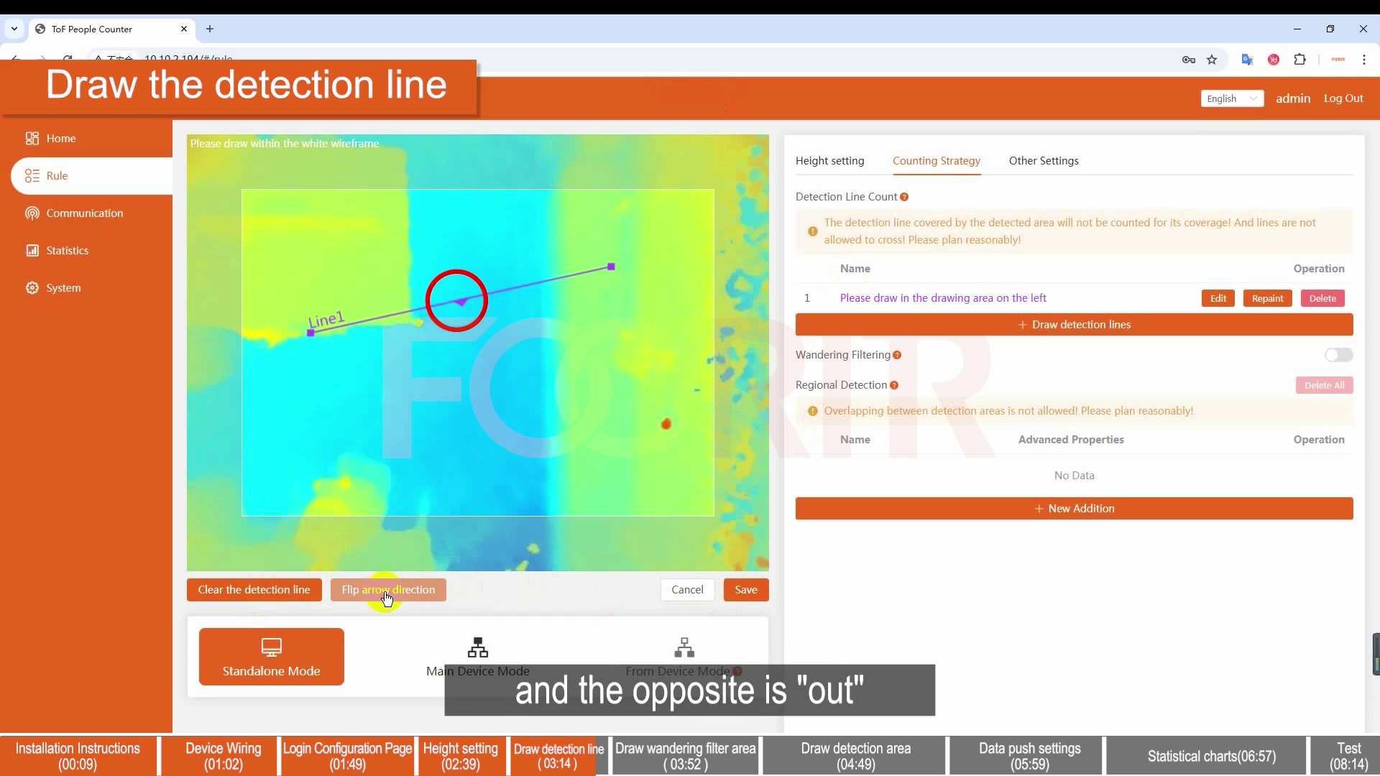
{"action": "left_click", "coordinate": [740, 587]}
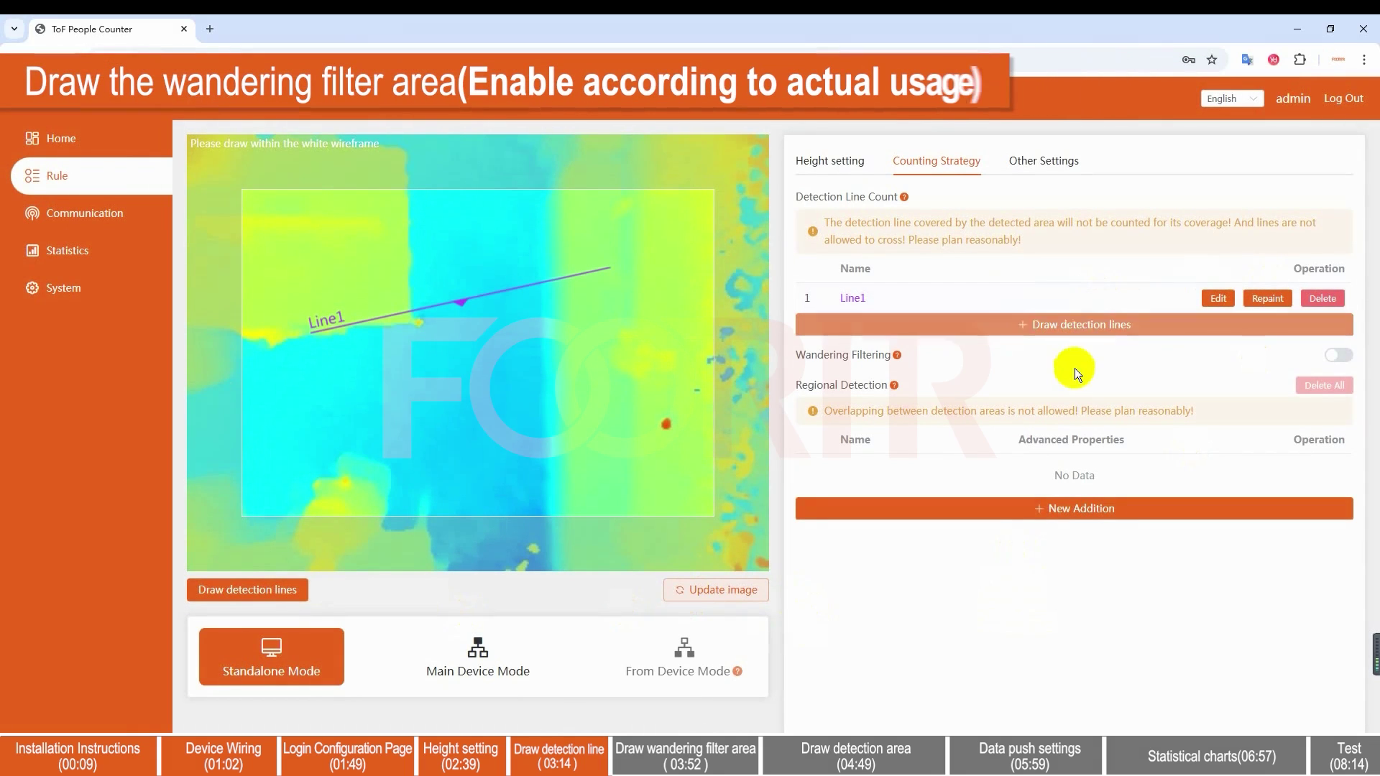
- Turn on Wandering Filtering
{"action": "left_click_drag", "start_coordinate": [804, 355], "coordinate": [889, 357]}
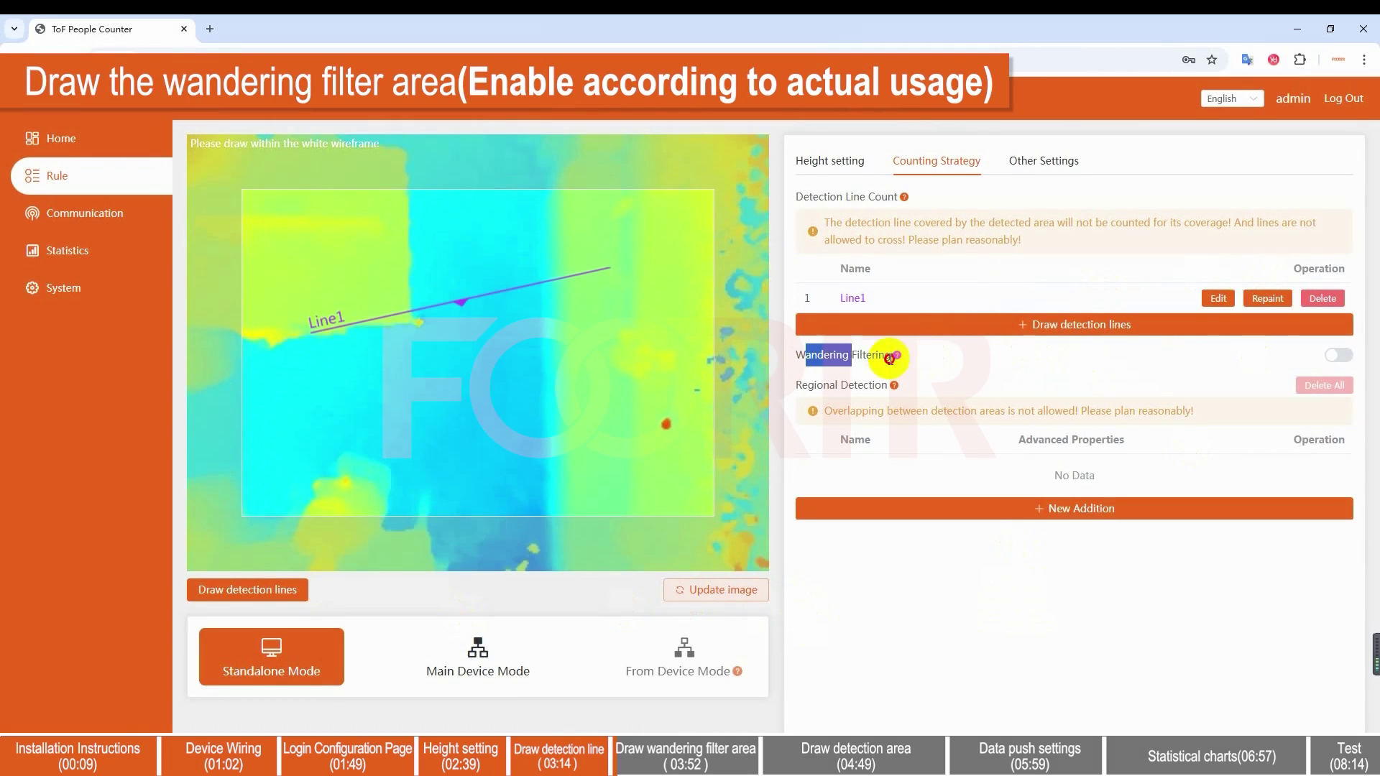
{"action": "left_click", "coordinate": [950, 357]}
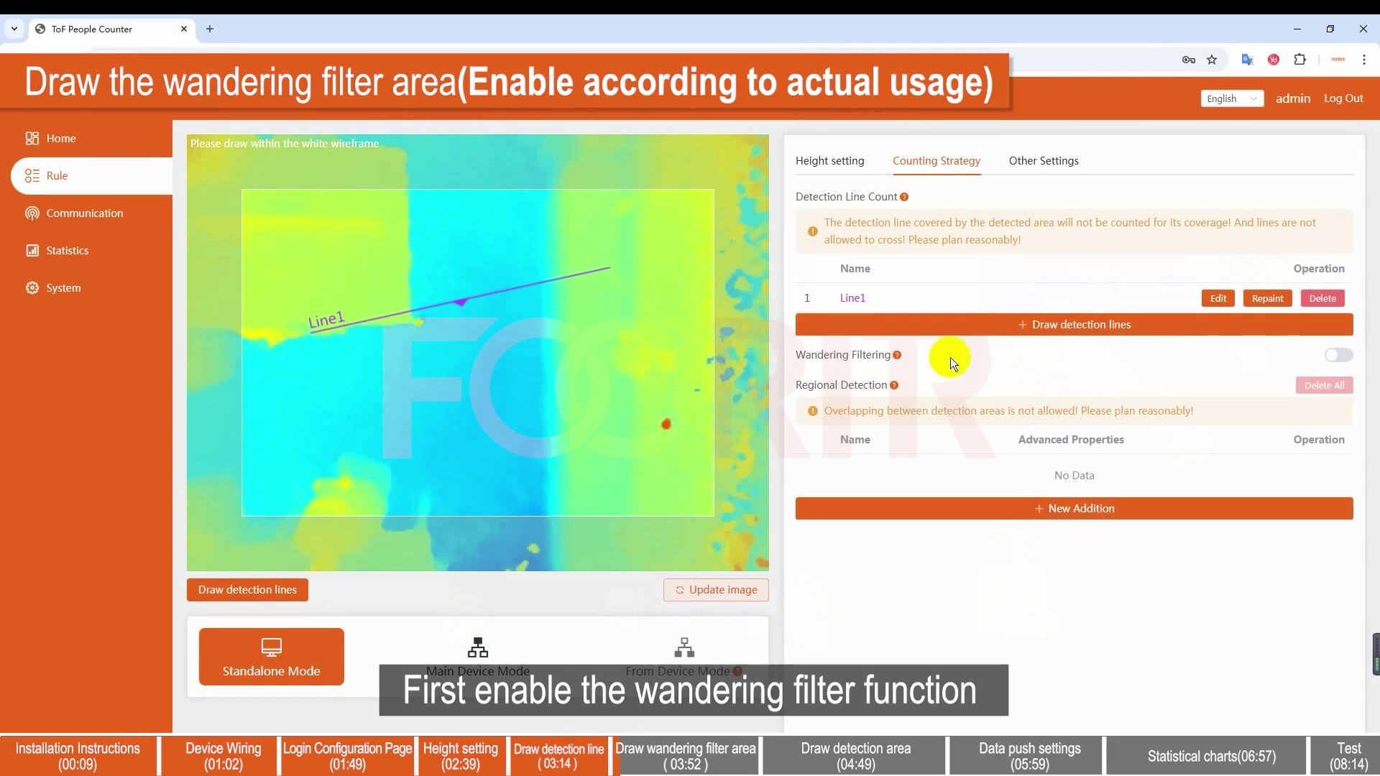
{"action": "left_click", "coordinate": [1346, 361]}
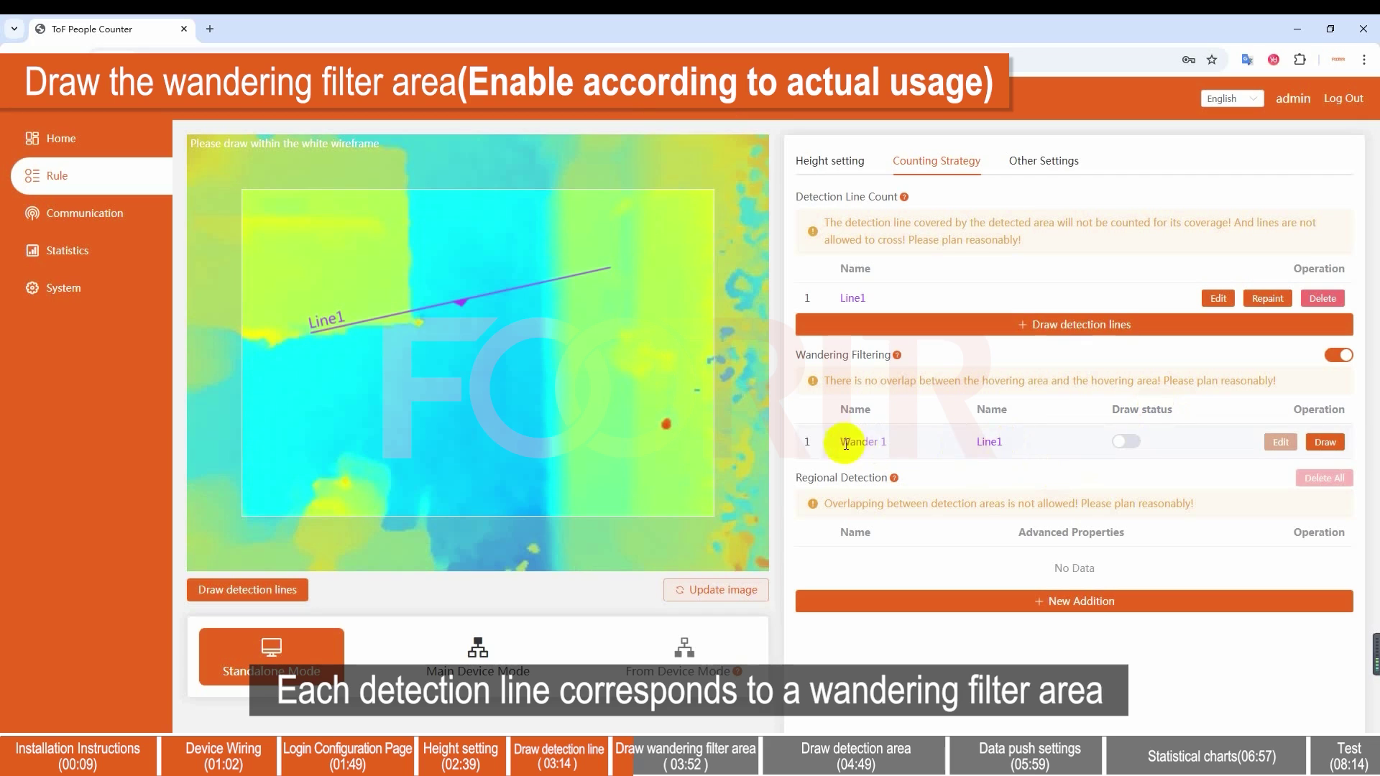
- Outline the Wander 1 area polygon with six corners around Line1
{"action": "left_click", "coordinate": [999, 443]}
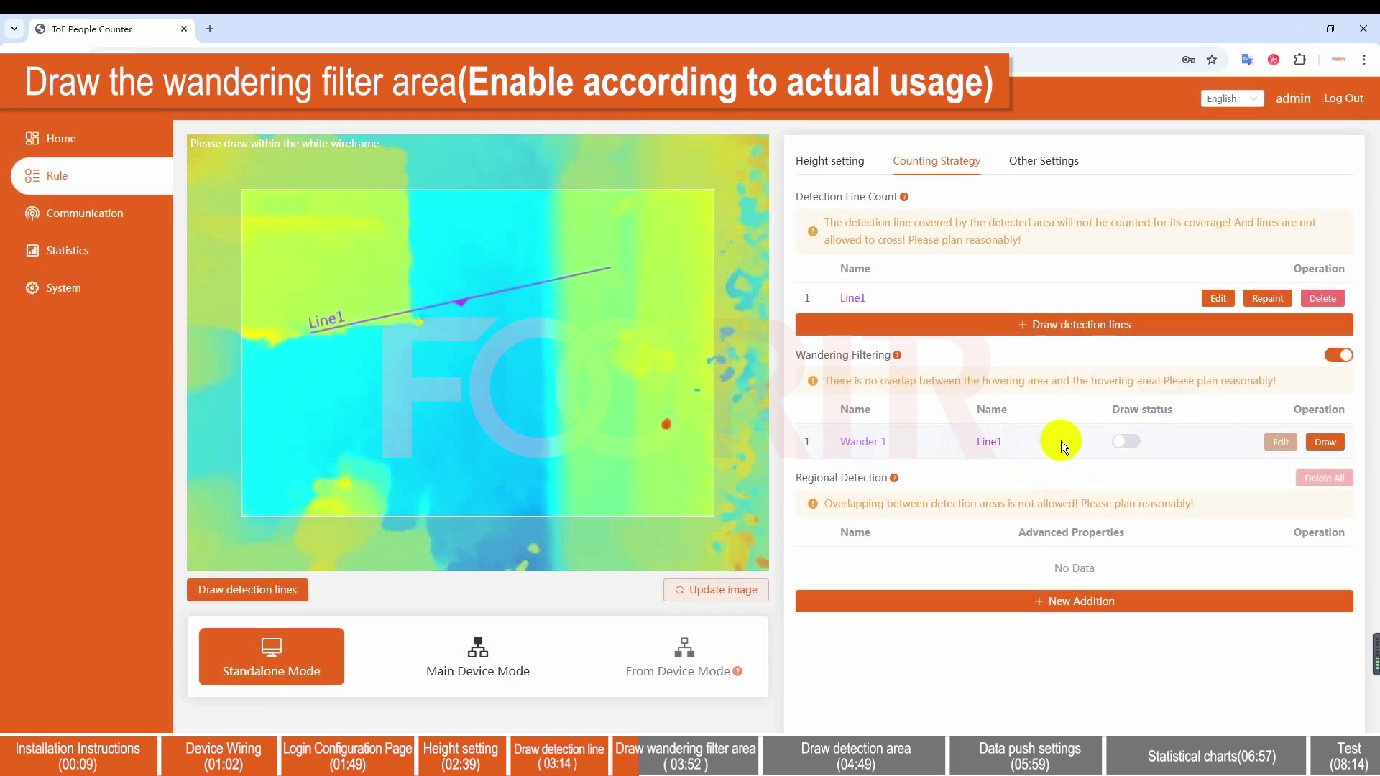
{"action": "left_click", "coordinate": [1326, 443]}
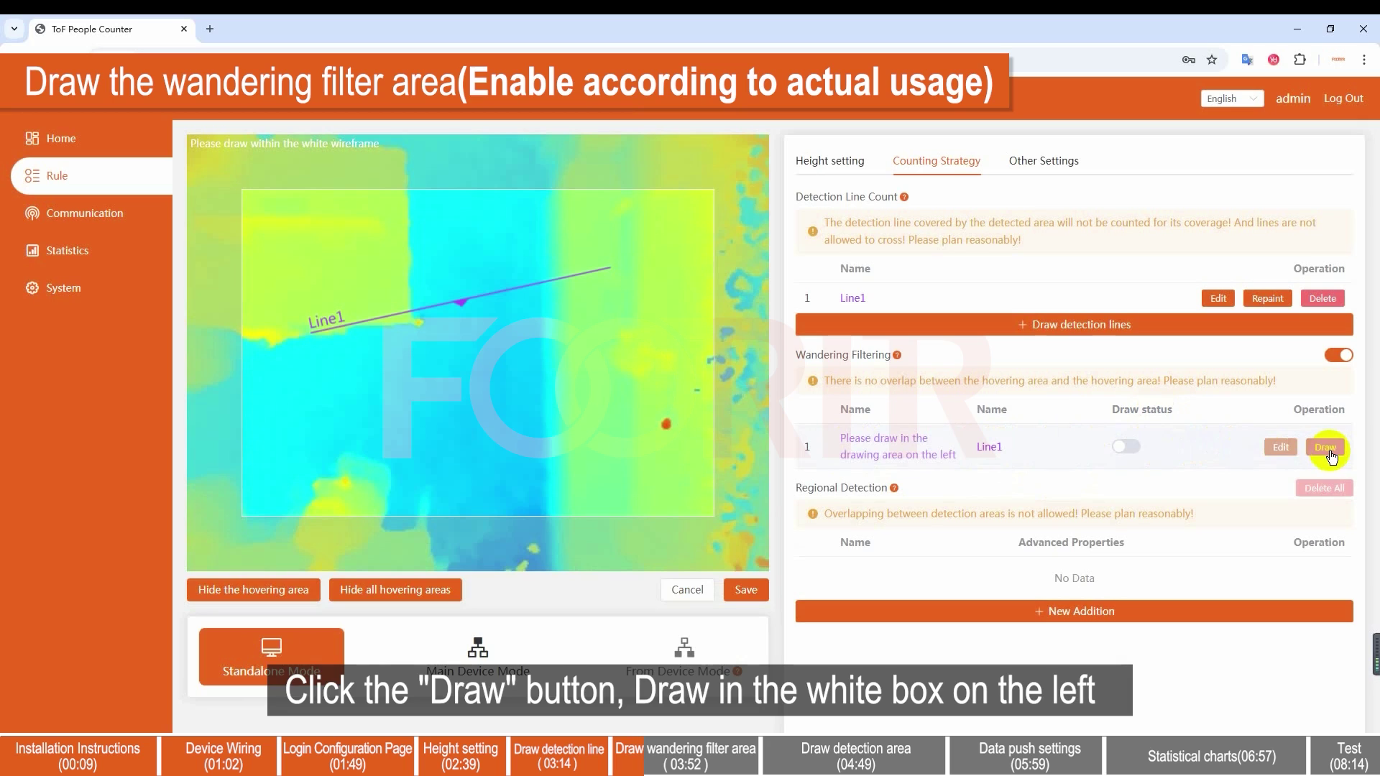
{"action": "left_click", "coordinate": [343, 353]}
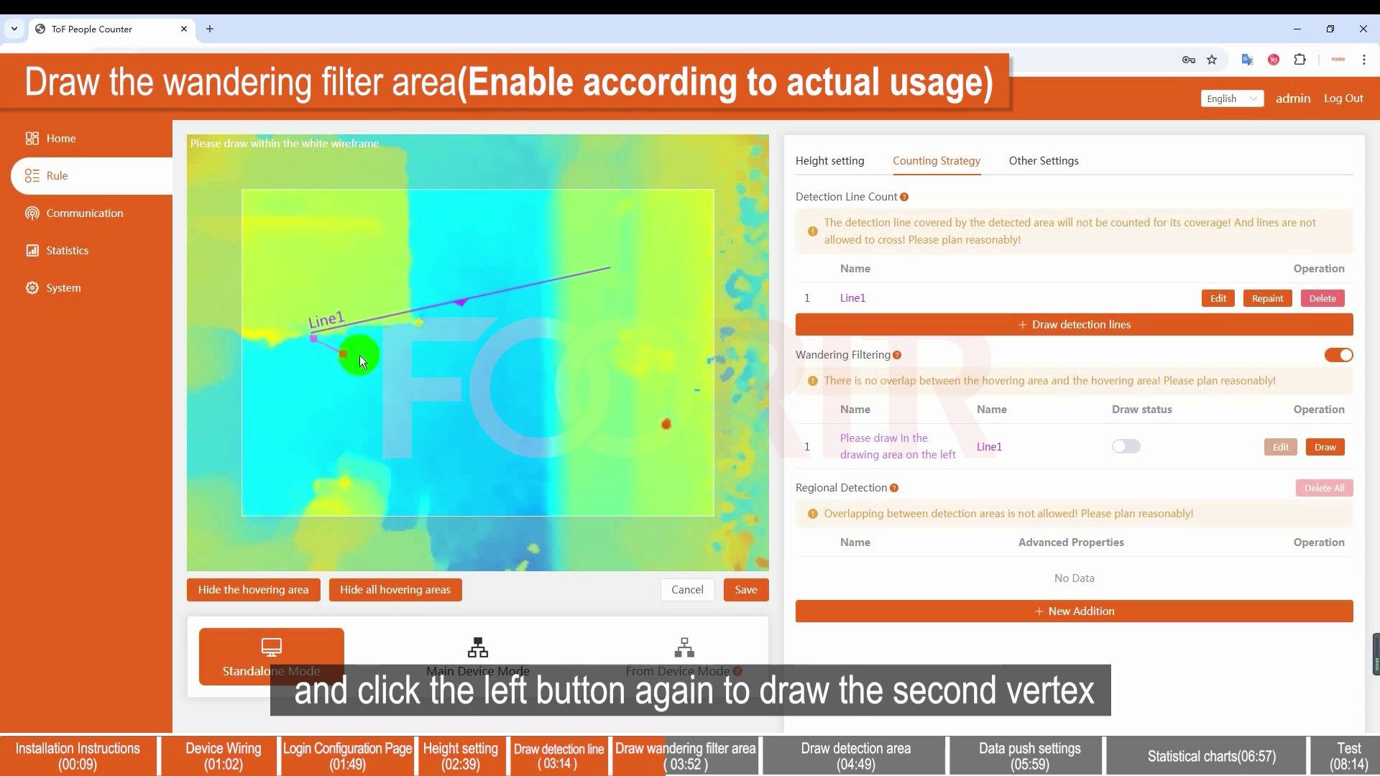
{"action": "left_click", "coordinate": [510, 321]}
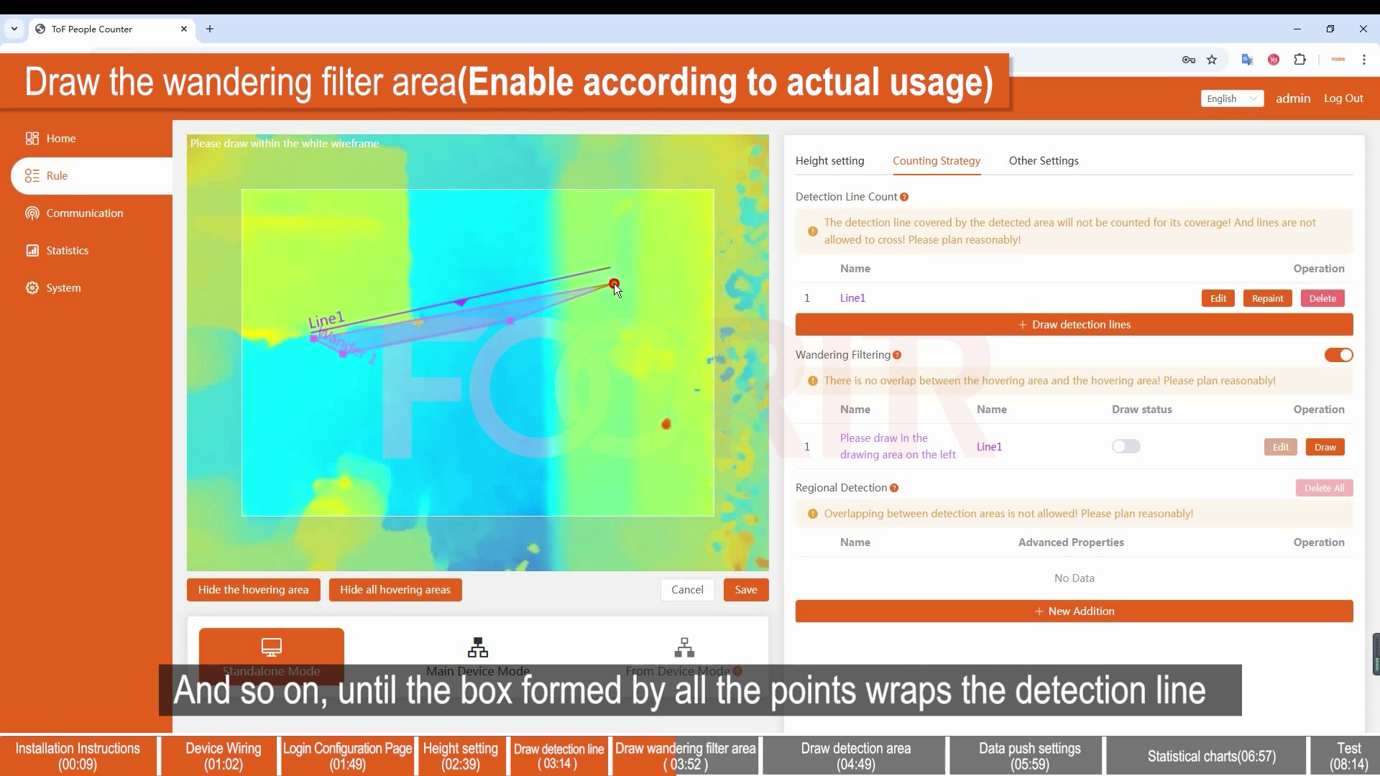
{"action": "left_click", "coordinate": [614, 283]}
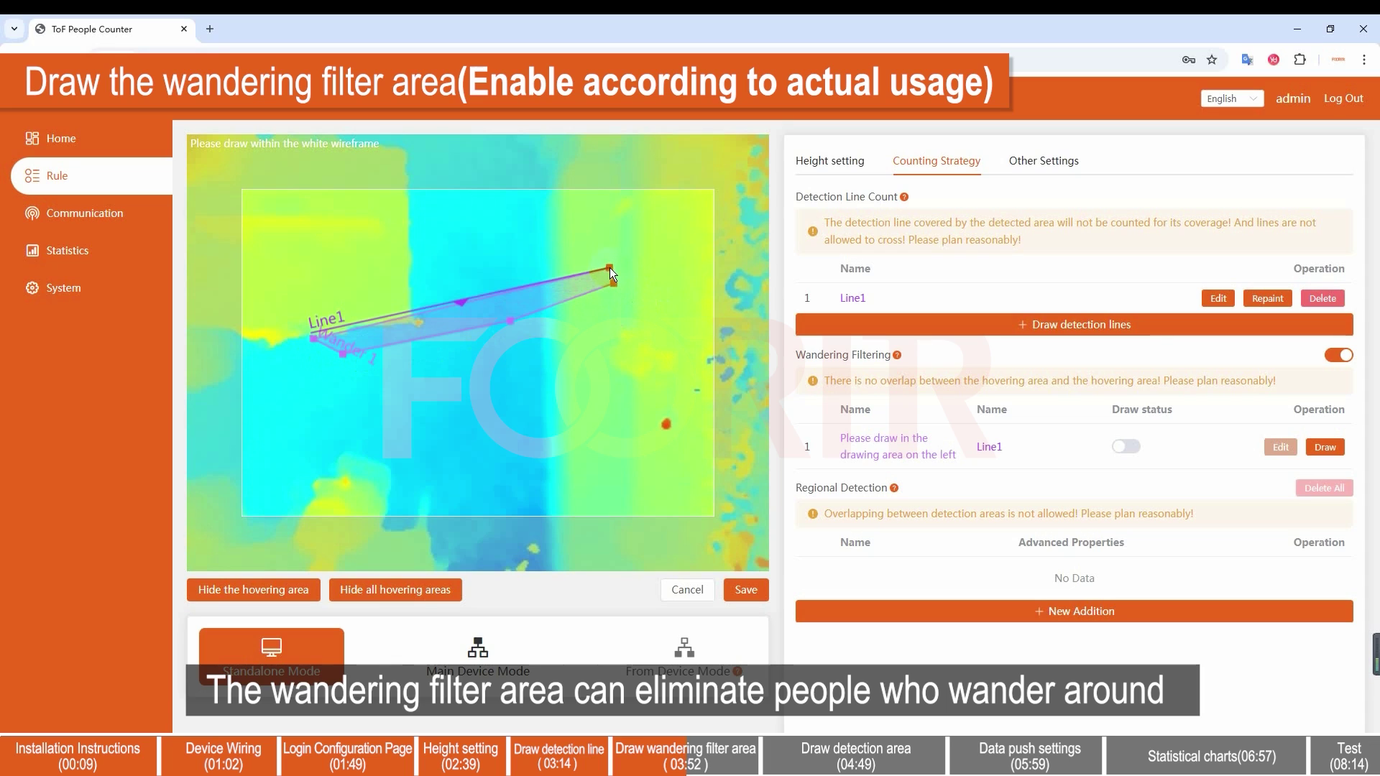
{"action": "left_click", "coordinate": [610, 268]}
{"action": "left_click", "coordinate": [583, 244]}
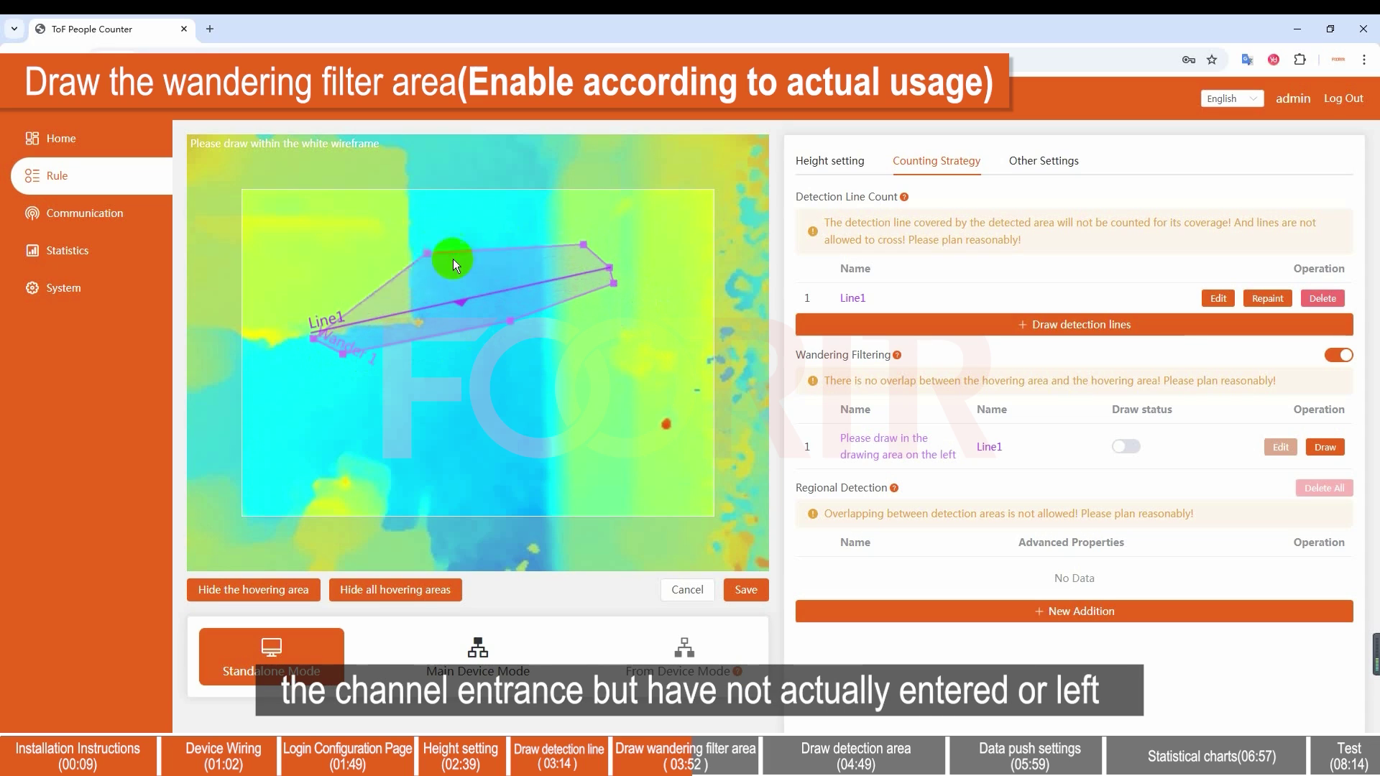
{"action": "left_click", "coordinate": [450, 259]}
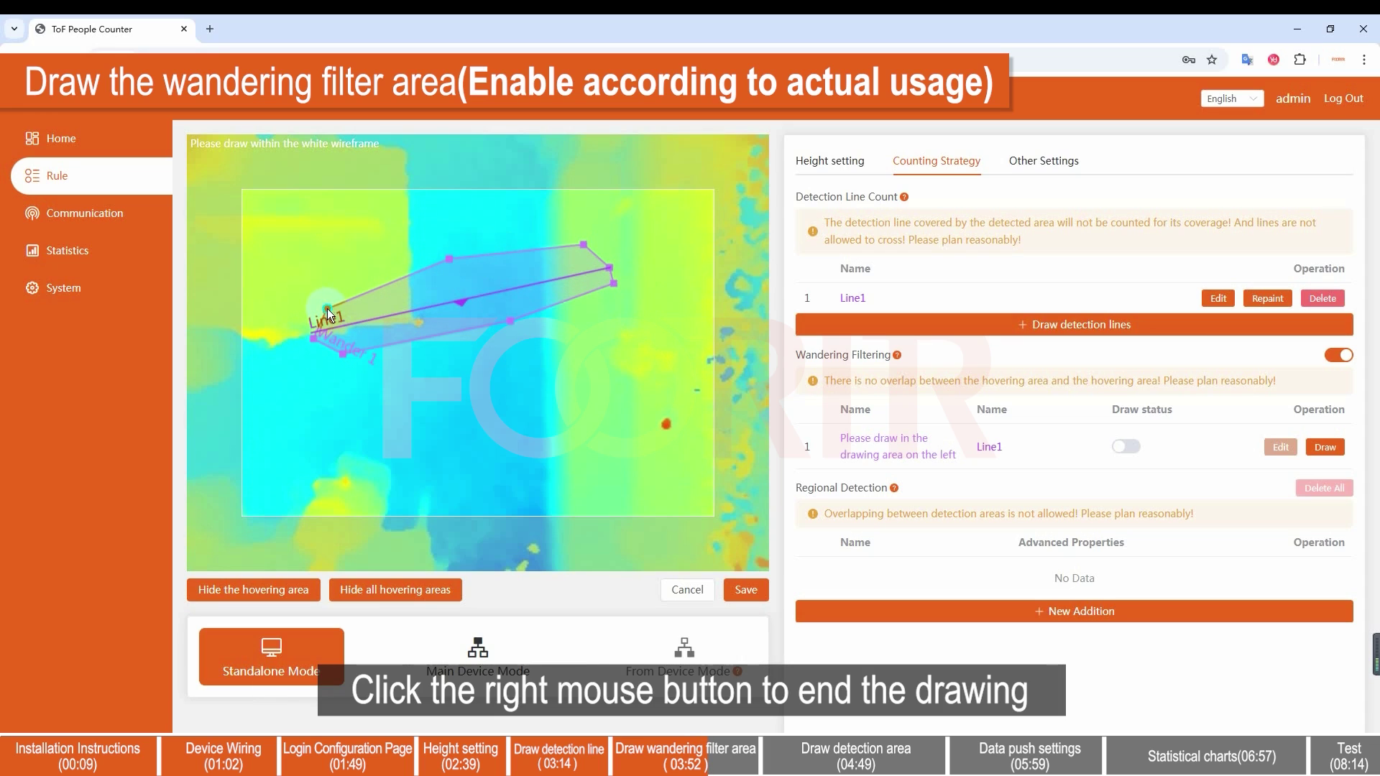
{"action": "right_click", "coordinate": [326, 308]}
{"action": "left_click", "coordinate": [733, 603]}
- Stretch the Wander 1 corners to fully cover Line1's ends, then save the area
{"action": "right_click", "coordinate": [514, 458]}
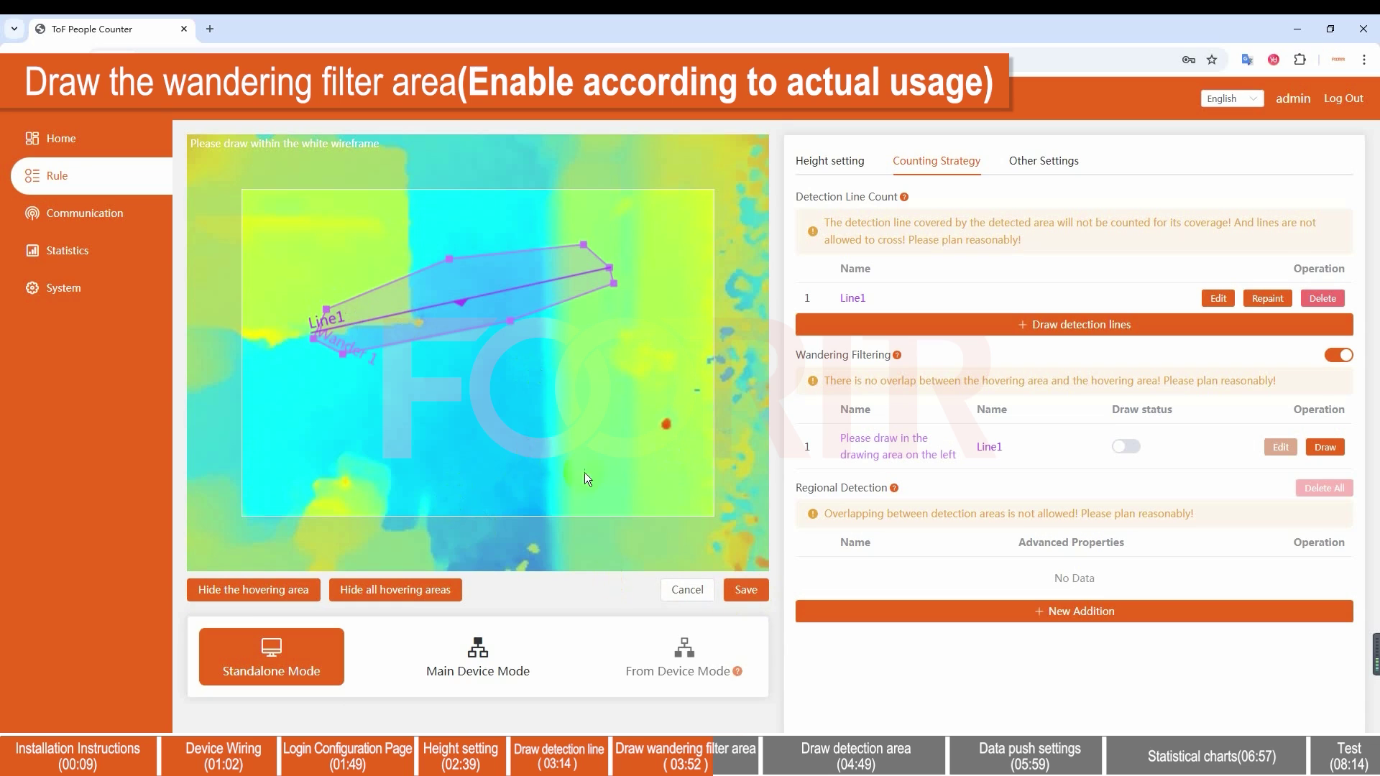
{"action": "left_click", "coordinate": [747, 592]}
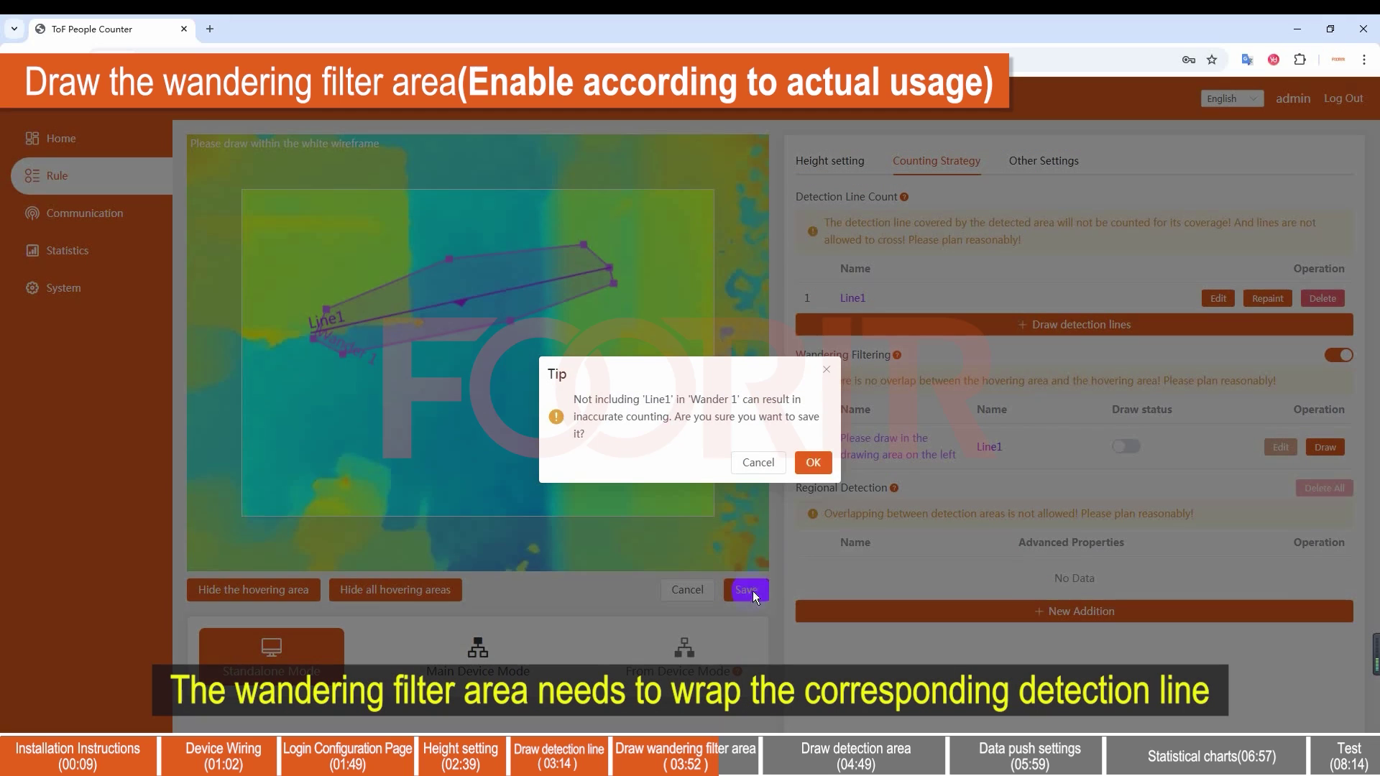
{"action": "left_click", "coordinate": [815, 463]}
{"action": "left_click", "coordinate": [762, 463]}
{"action": "right_click", "coordinate": [309, 343]}
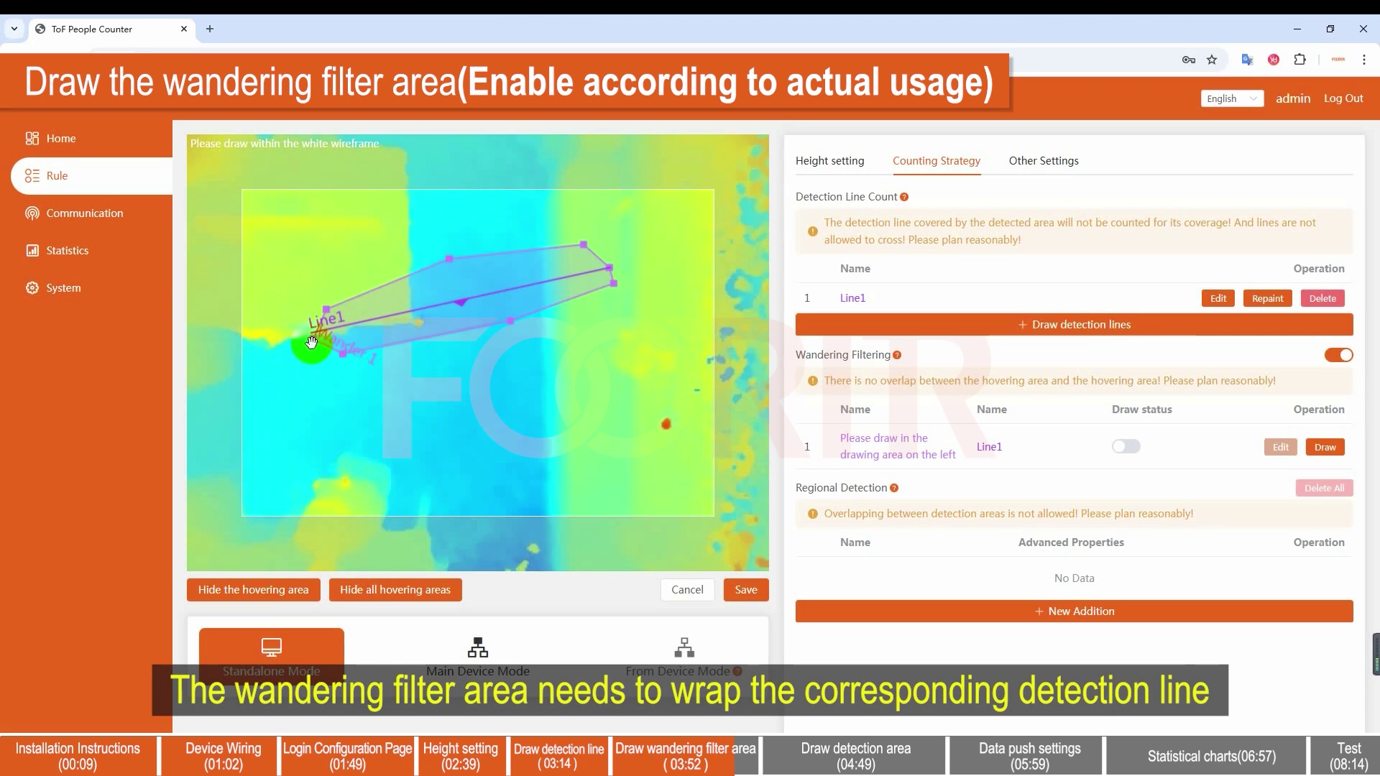
{"action": "mouse_move", "coordinate": [311, 343]}
{"action": "left_mouse_down"}
{"action": "mouse_move", "coordinate": [284, 332]}
{"action": "mouse_move", "coordinate": [297, 334]}
{"action": "left_mouse_up"}
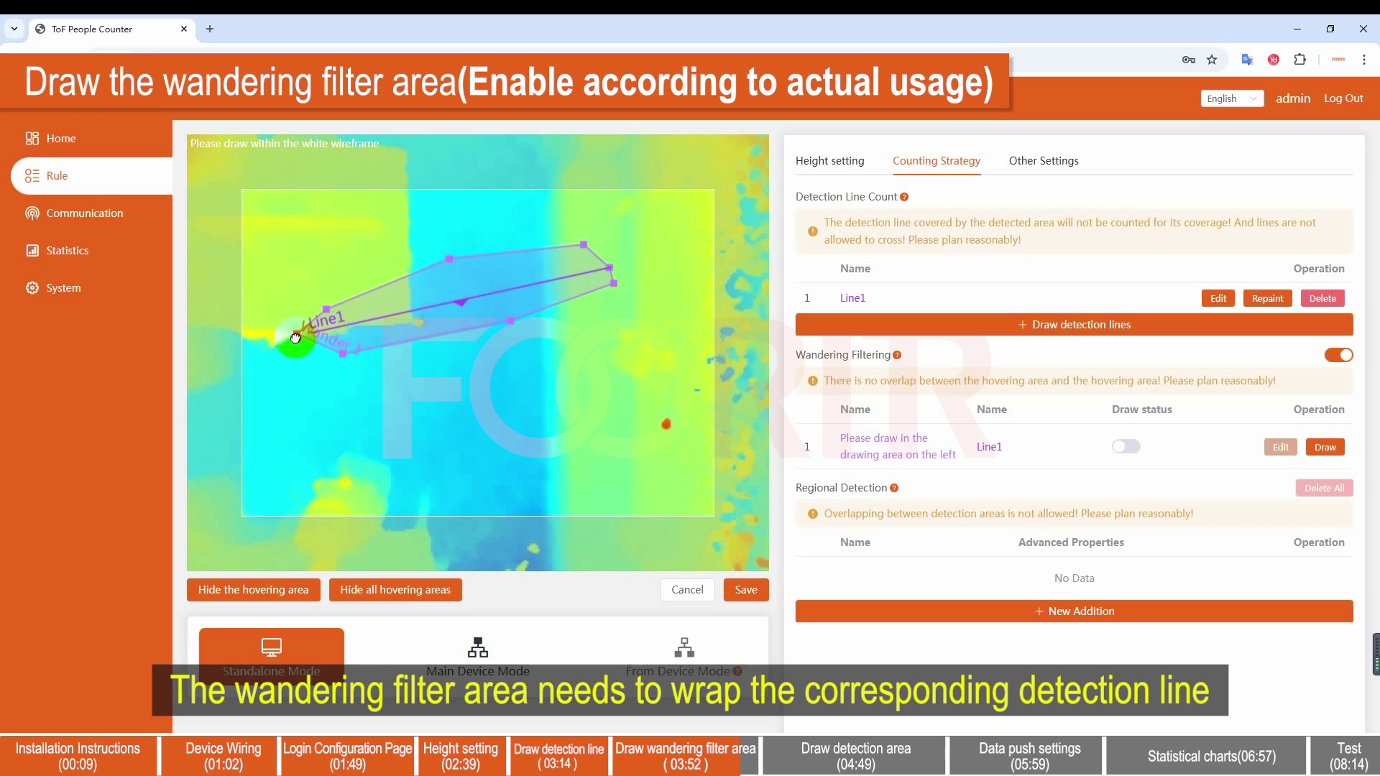
{"action": "left_click", "coordinate": [346, 363]}
{"action": "left_click_drag", "start_coordinate": [610, 267], "coordinate": [611, 267]}
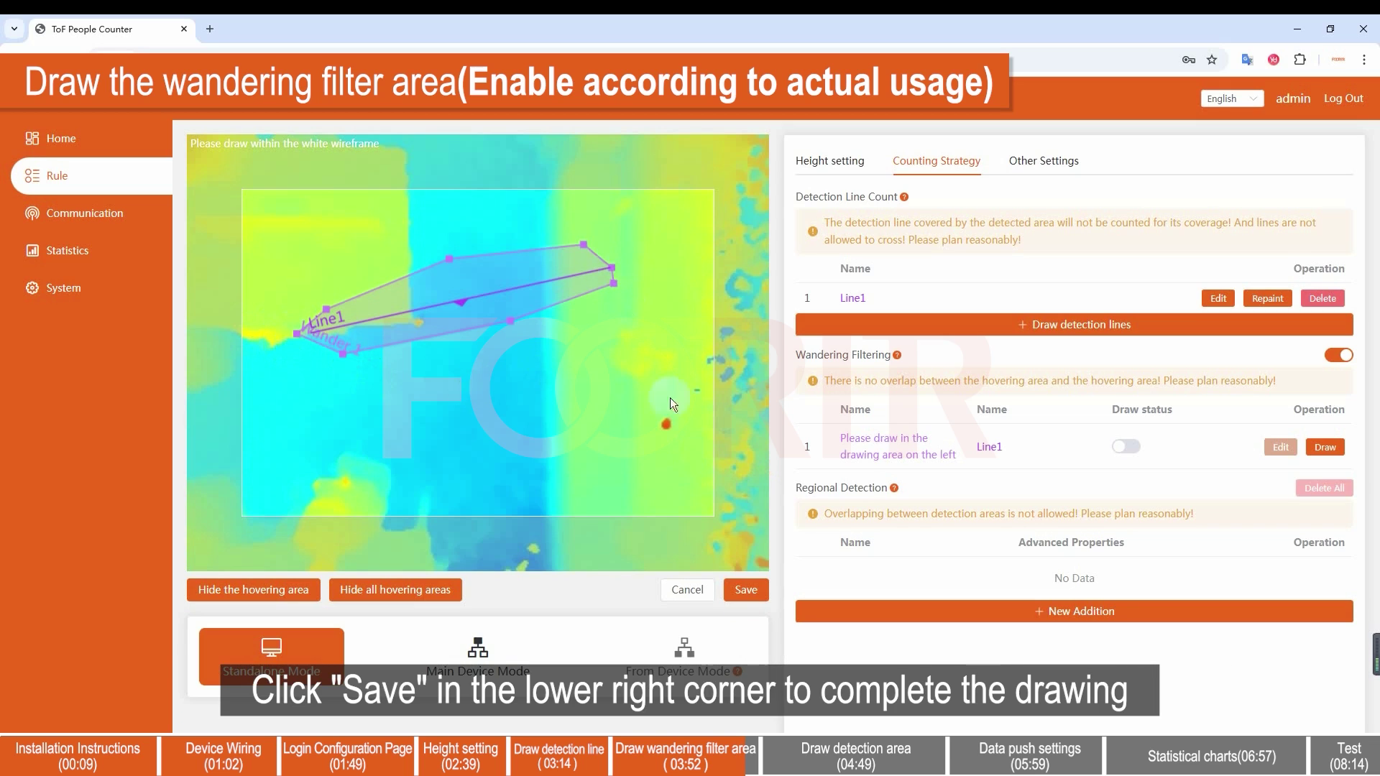
{"action": "left_click", "coordinate": [744, 602]}
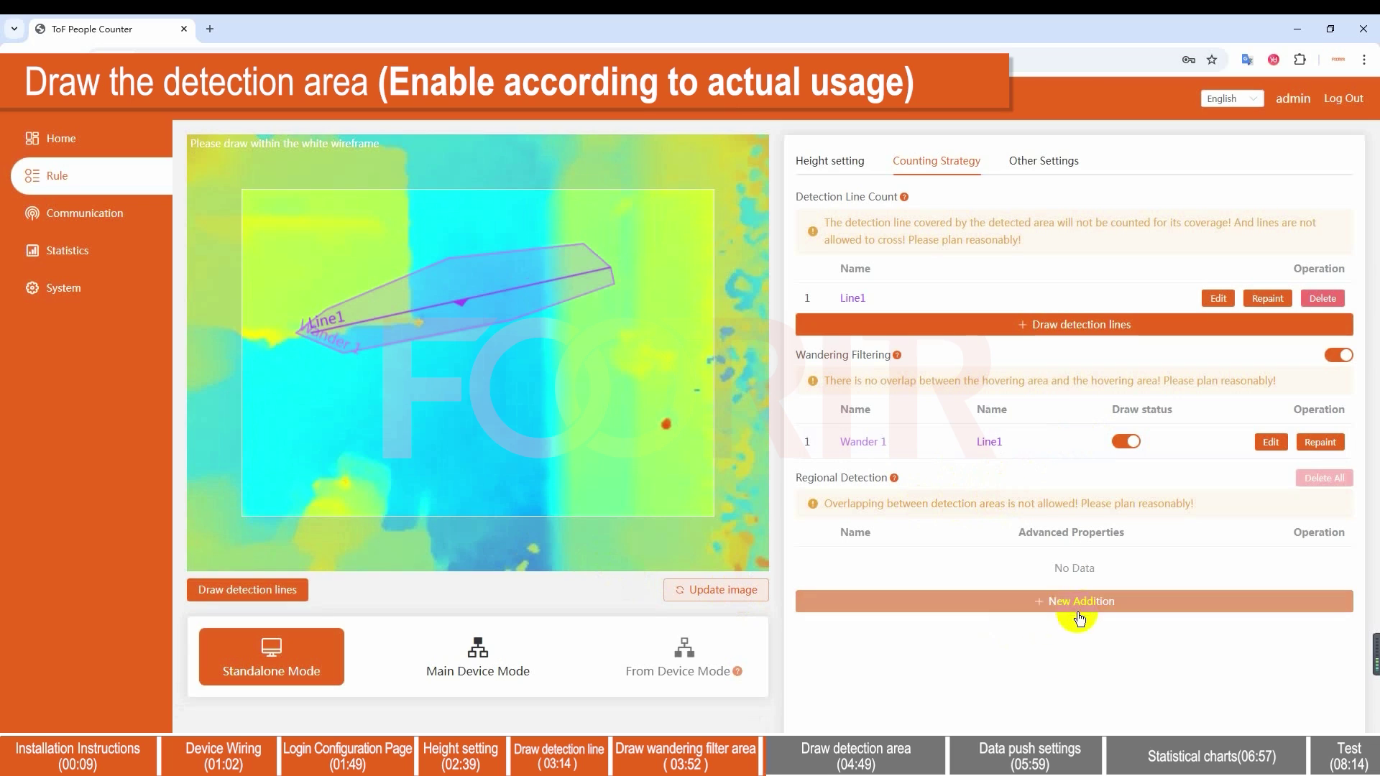
- Add a six-cornered Range 1 detection region in the lower middle, below Line1
{"action": "left_click_drag", "start_coordinate": [802, 477], "coordinate": [874, 478]}
{"action": "left_click", "coordinate": [1012, 480]}
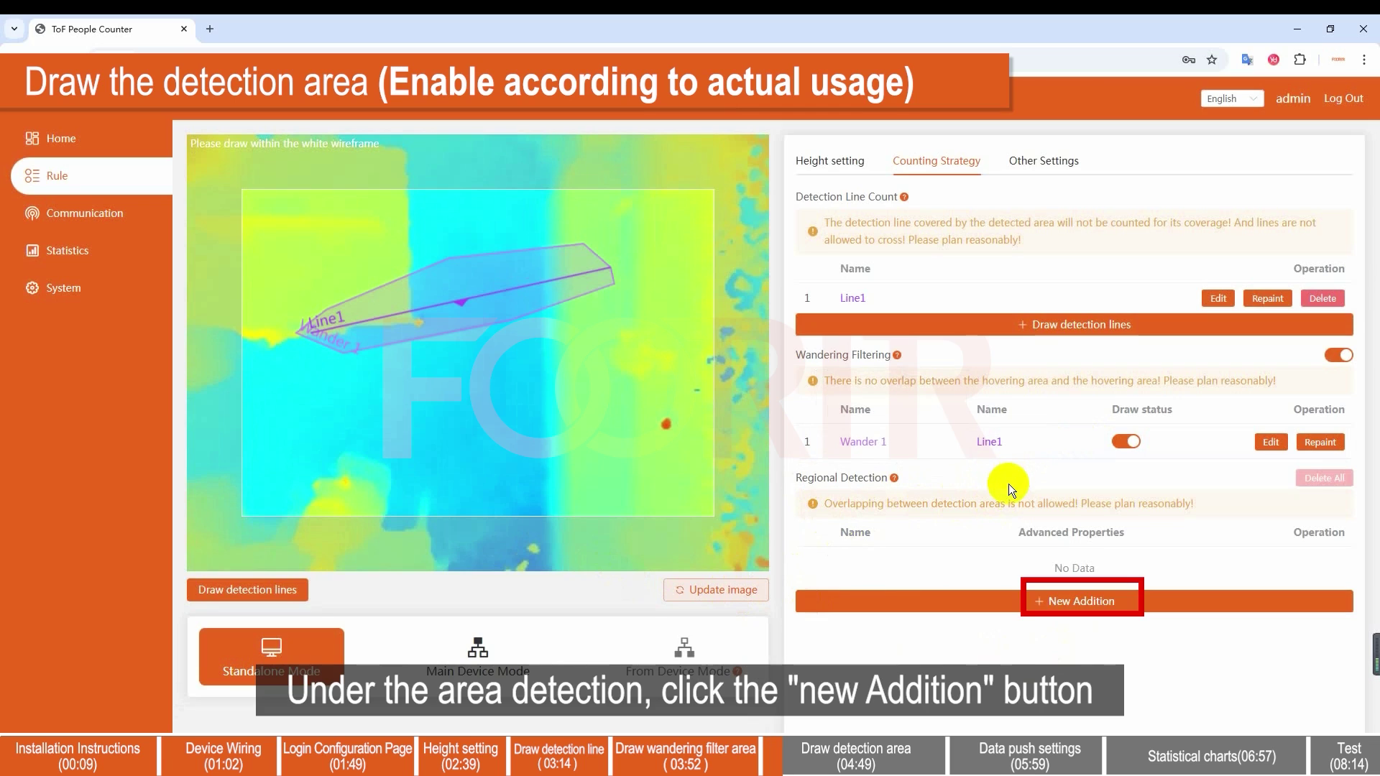
{"action": "left_click", "coordinate": [1094, 611]}
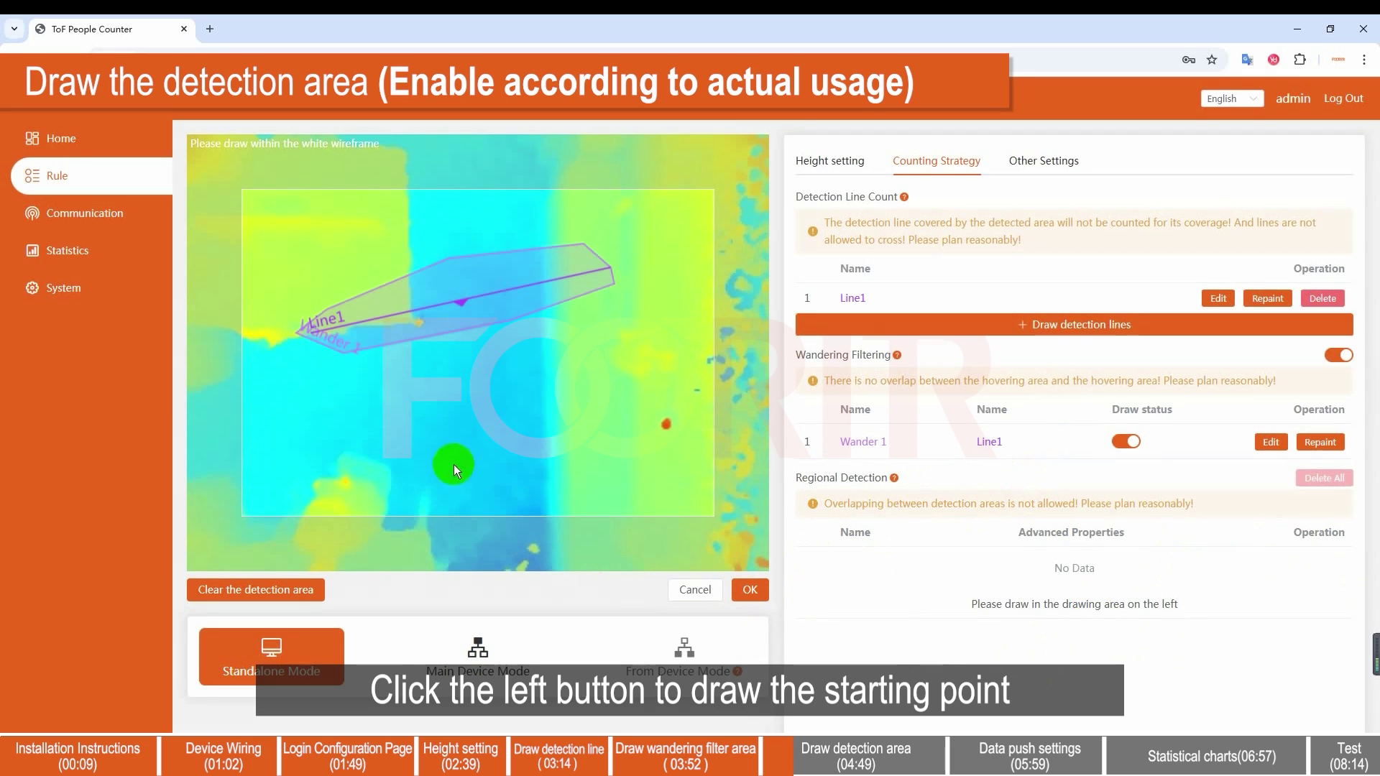
{"action": "mouse_move", "coordinate": [410, 477]}
{"action": "left_mouse_down"}
{"action": "mouse_move", "coordinate": [366, 453]}
{"action": "mouse_move", "coordinate": [415, 476]}
{"action": "left_mouse_up"}
{"action": "left_click", "coordinate": [581, 455]}
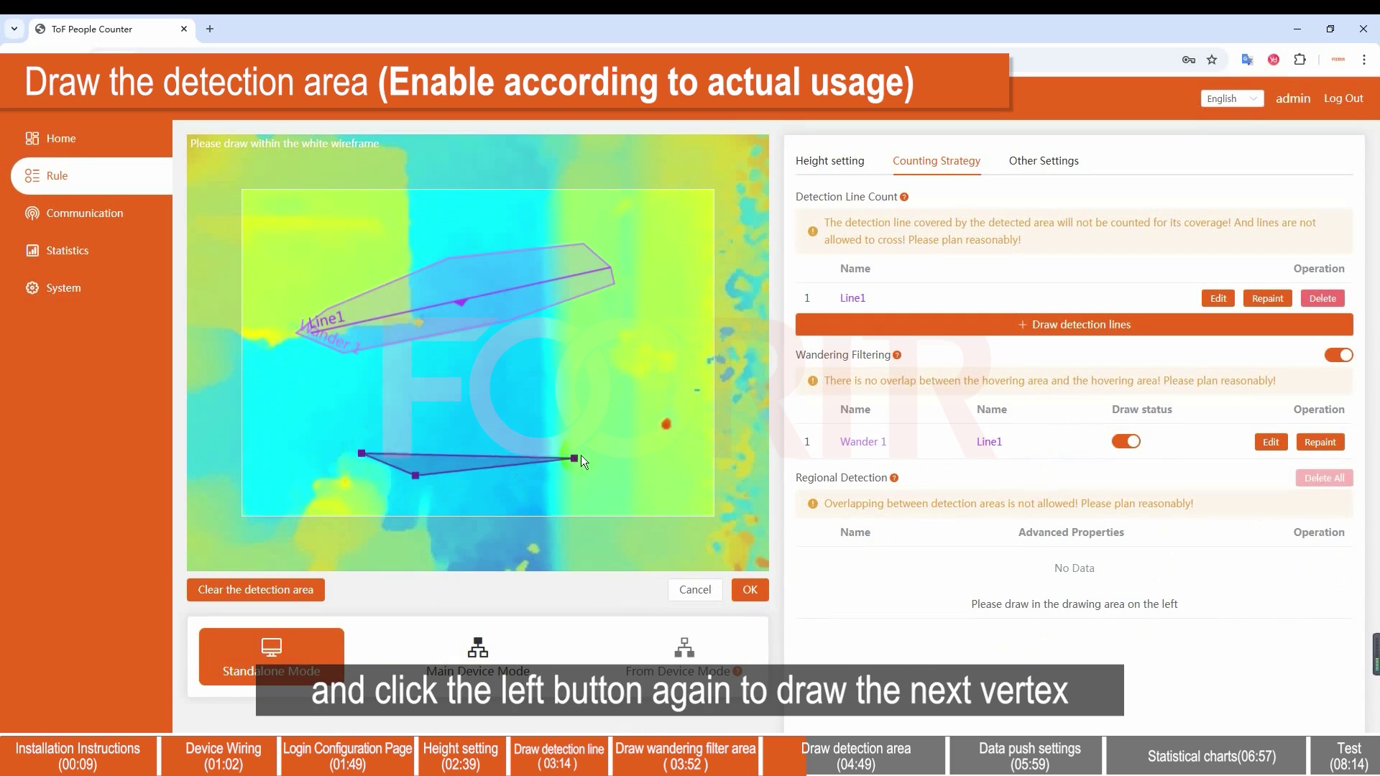
{"action": "left_click", "coordinate": [628, 399]}
{"action": "left_click", "coordinate": [557, 381]}
{"action": "left_click", "coordinate": [426, 385]}
{"action": "left_click_drag", "start_coordinate": [339, 431], "coordinate": [333, 431]}
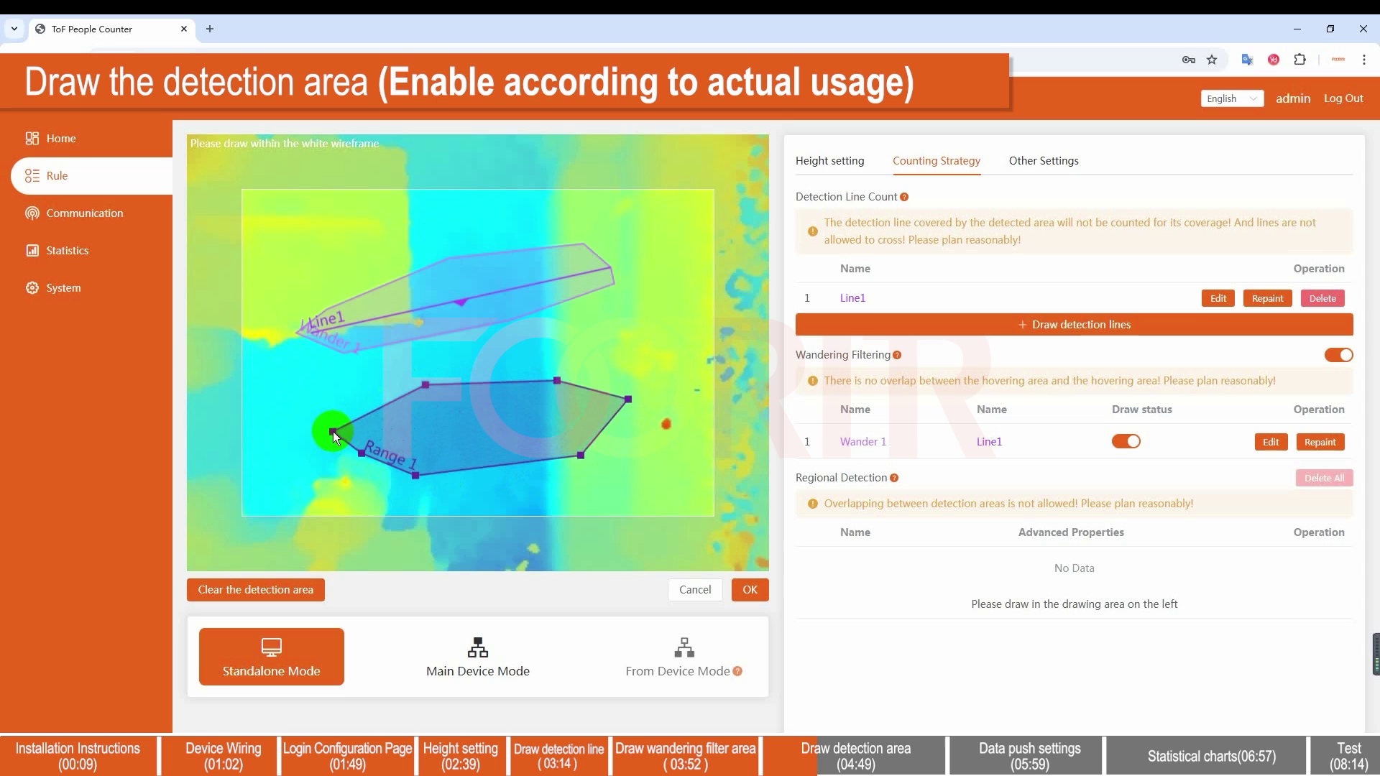
{"action": "right_click", "coordinate": [333, 432]}
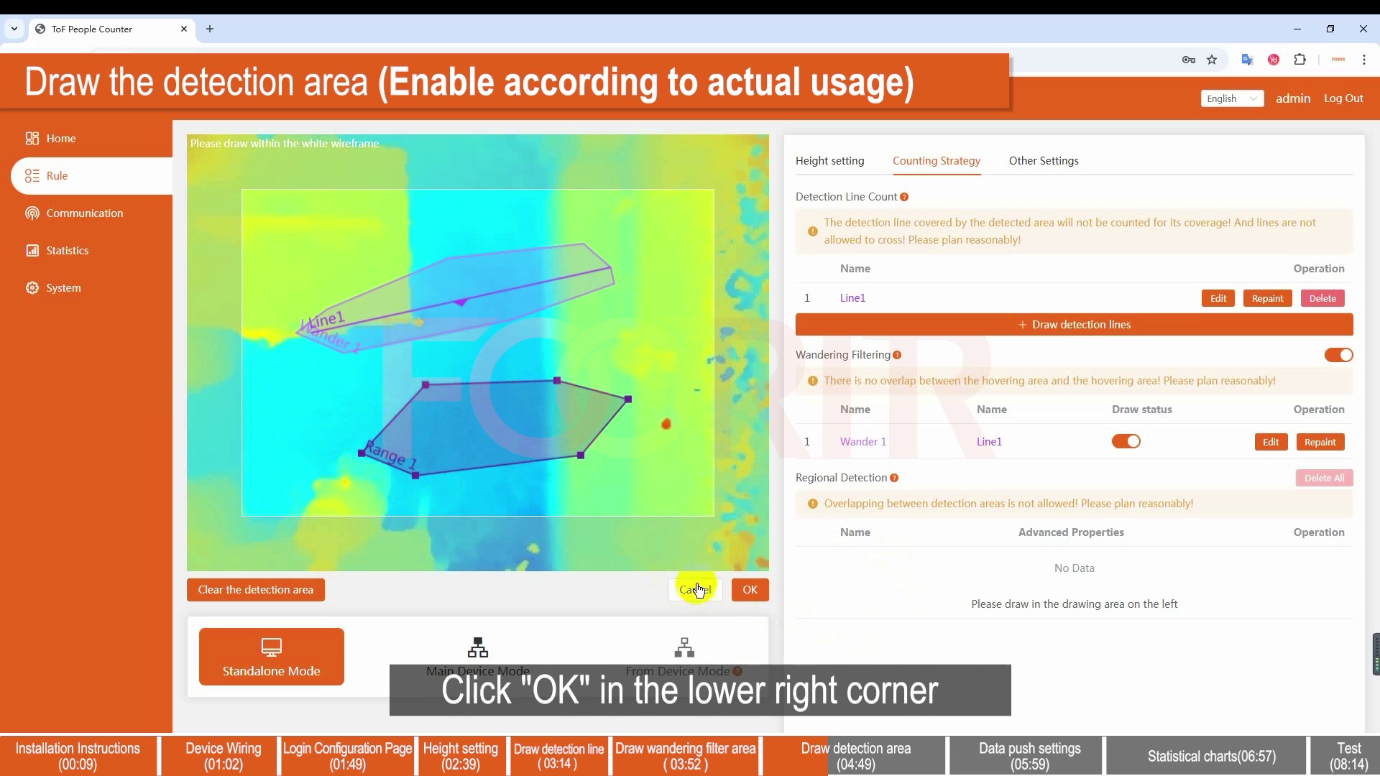
{"action": "left_click", "coordinate": [750, 593]}
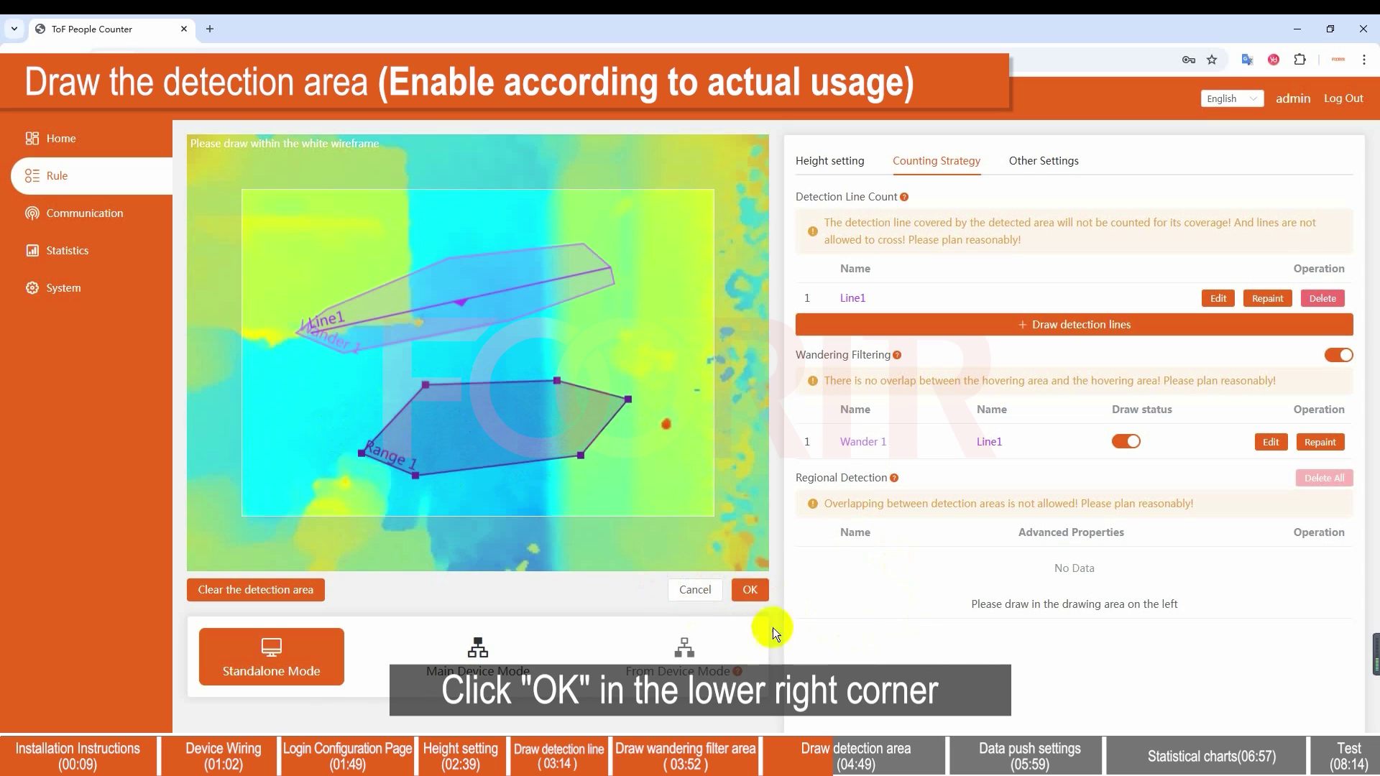
- Give Range 1 5 s passing-through filtering and 10 s minimum residence time, and confirm
{"action": "left_click", "coordinate": [749, 590]}
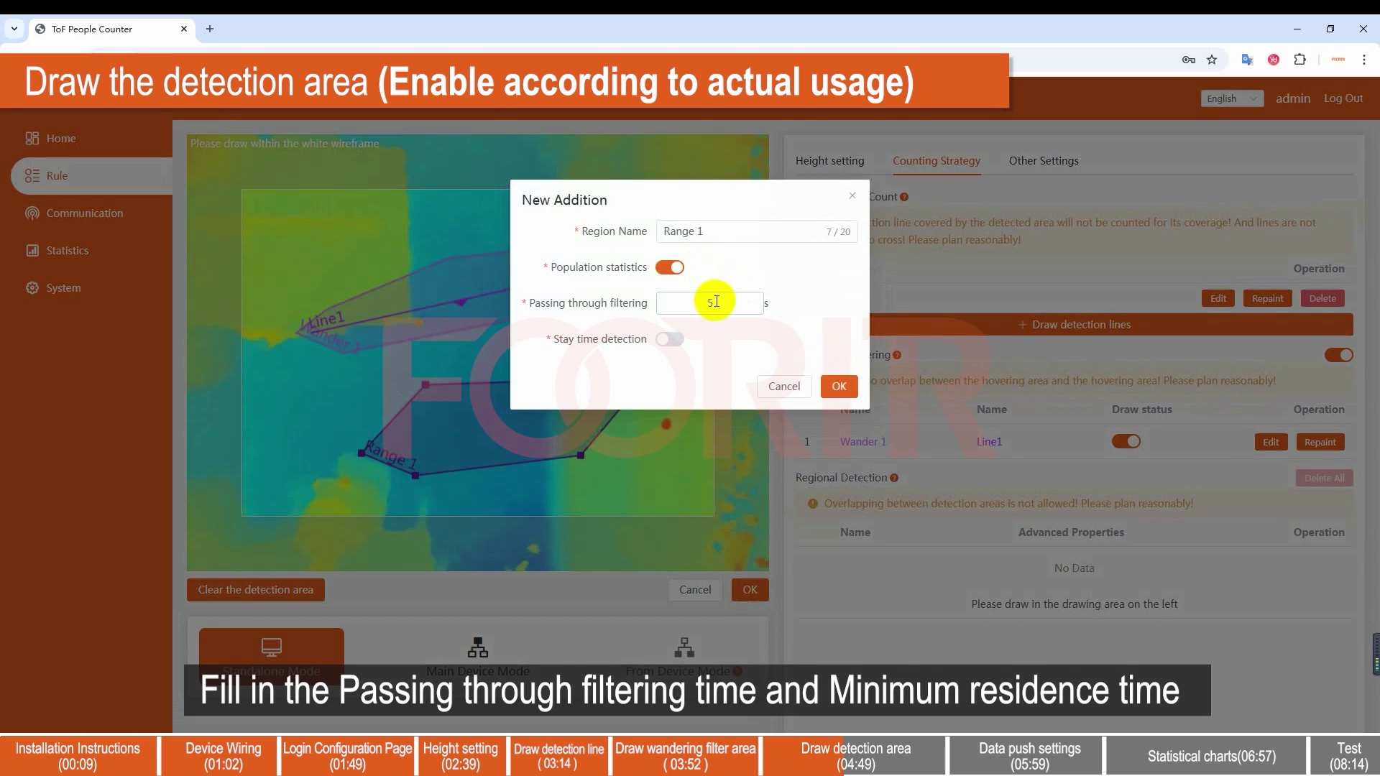
{"action": "left_click_drag", "start_coordinate": [711, 300], "coordinate": [726, 311]}
{"action": "left_click", "coordinate": [701, 339]}
{"action": "left_click", "coordinate": [676, 344]}
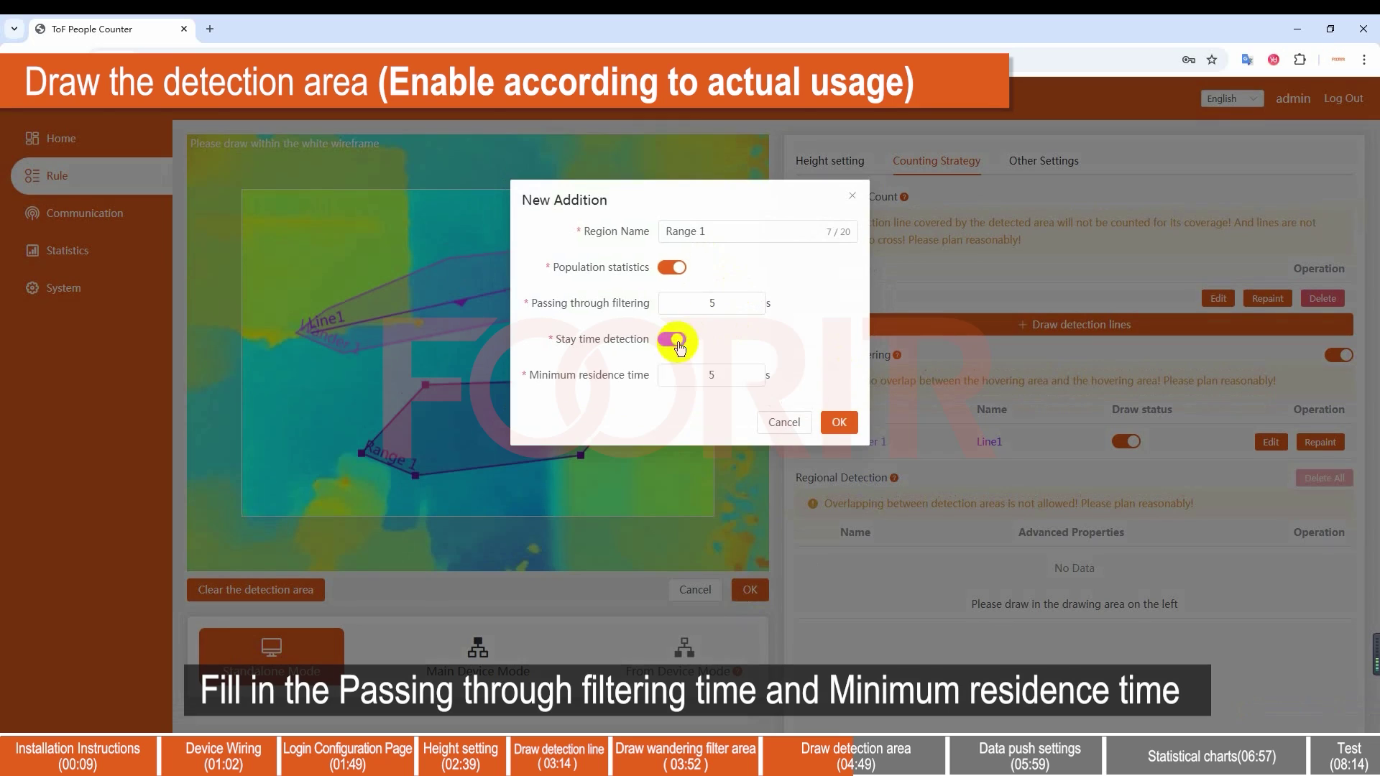
{"action": "left_click", "coordinate": [706, 375]}
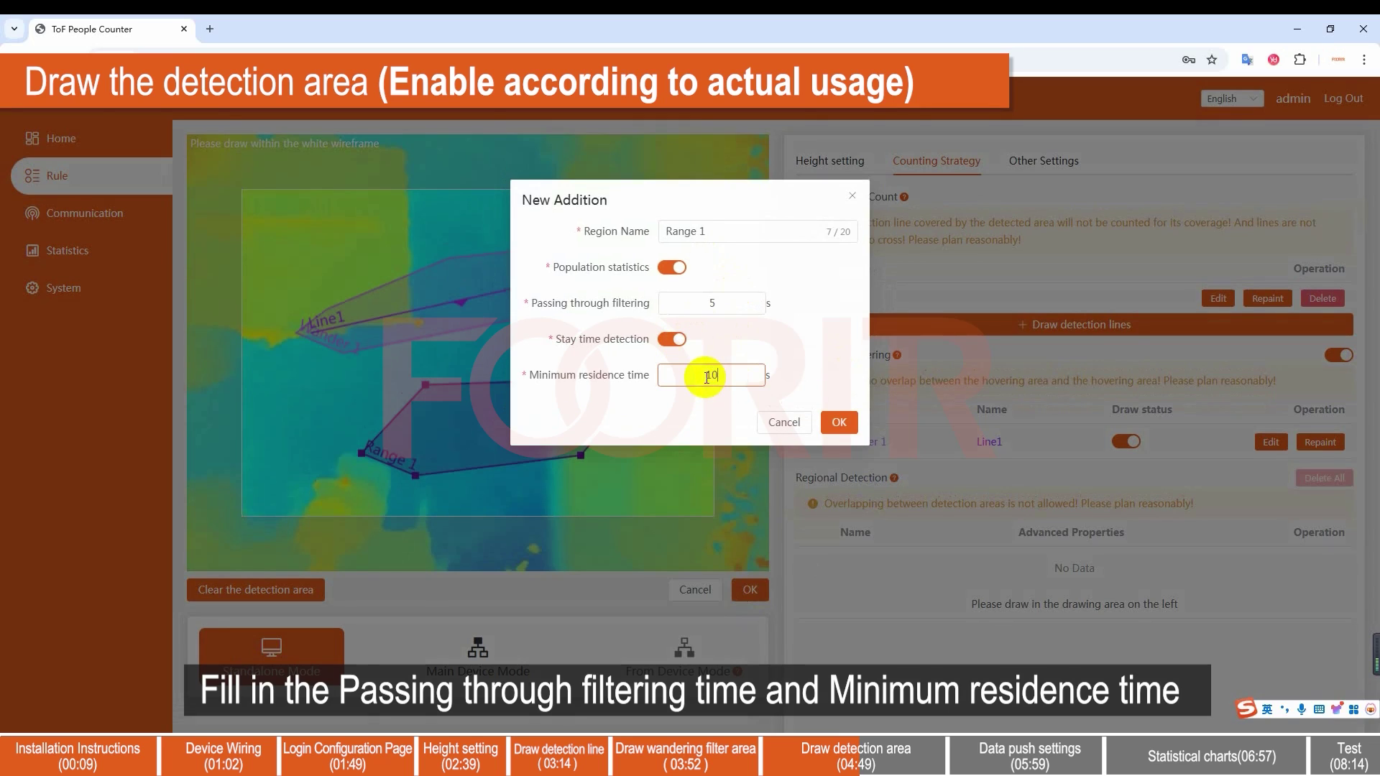
{"action": "left_click", "coordinate": [678, 408]}
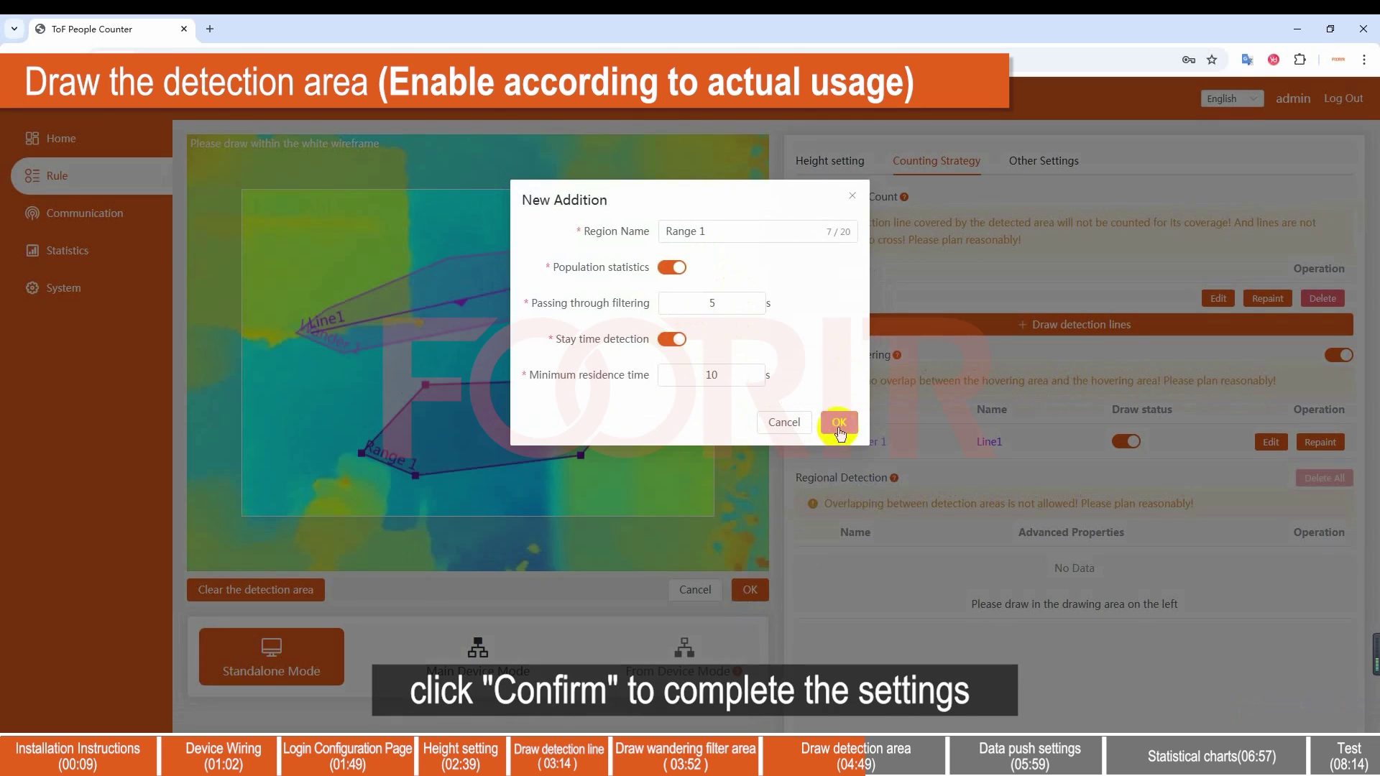
{"action": "left_click", "coordinate": [839, 423]}
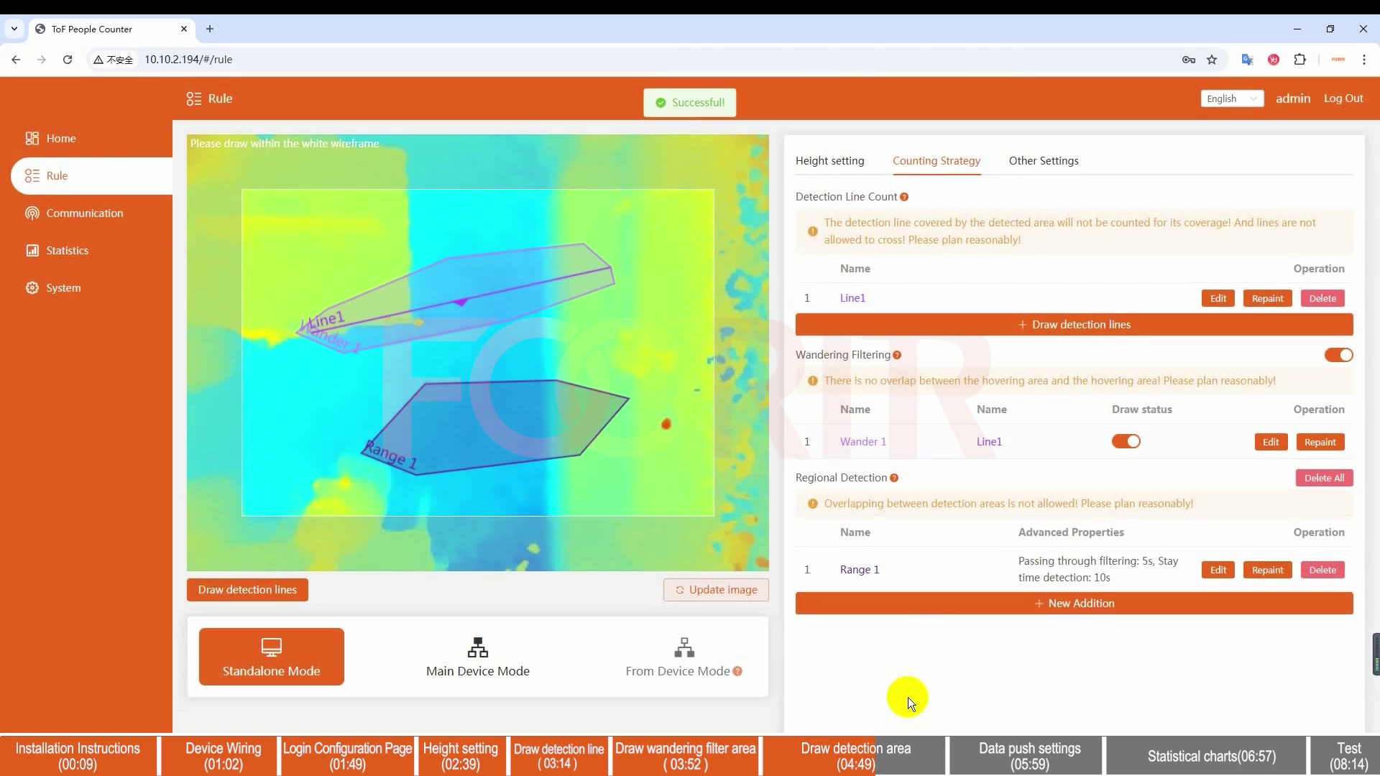
- Enable child differentiation and employee identification with sensitivity 597
{"action": "left_click", "coordinate": [1054, 170]}
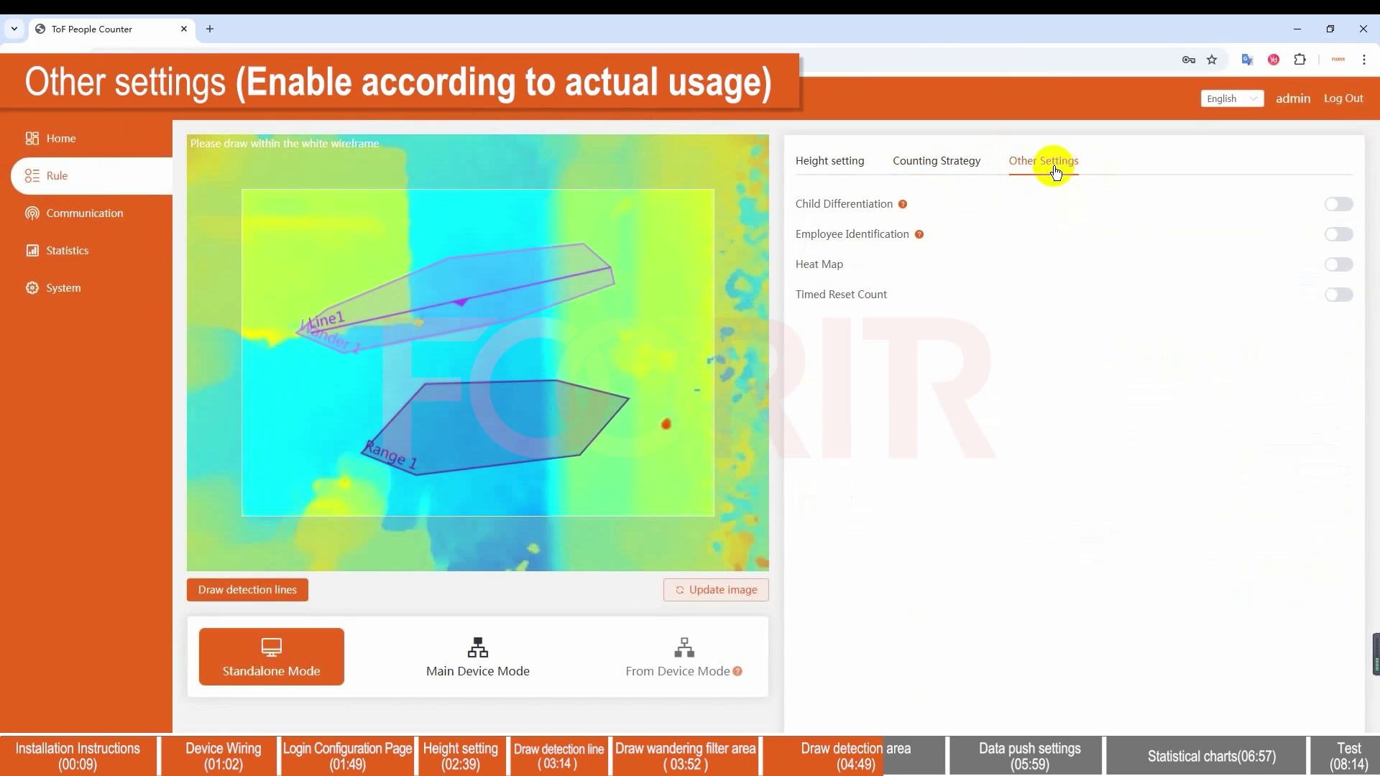
{"action": "left_click", "coordinate": [1341, 206]}
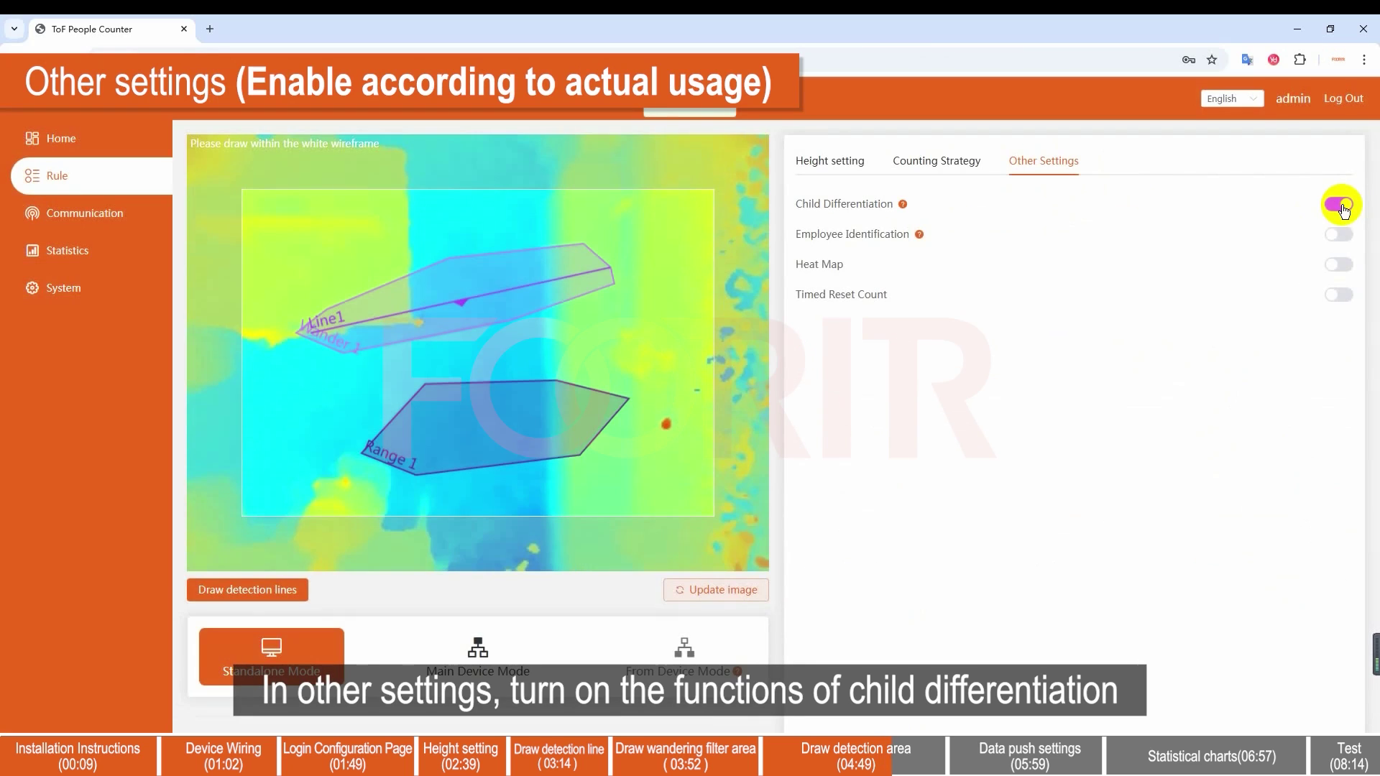
{"action": "left_click", "coordinate": [1351, 239]}
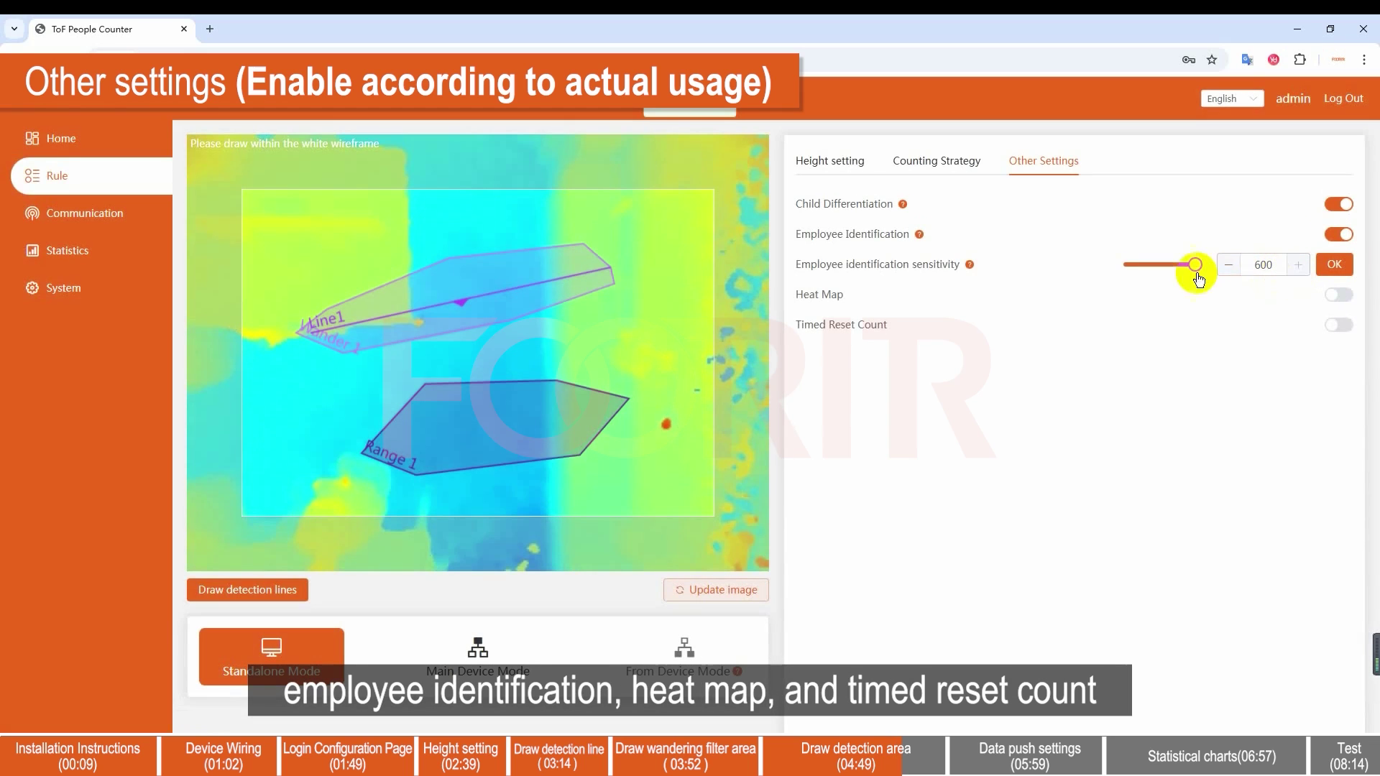
{"action": "left_click", "coordinate": [1229, 266]}
{"action": "left_click", "coordinate": [1229, 266]}
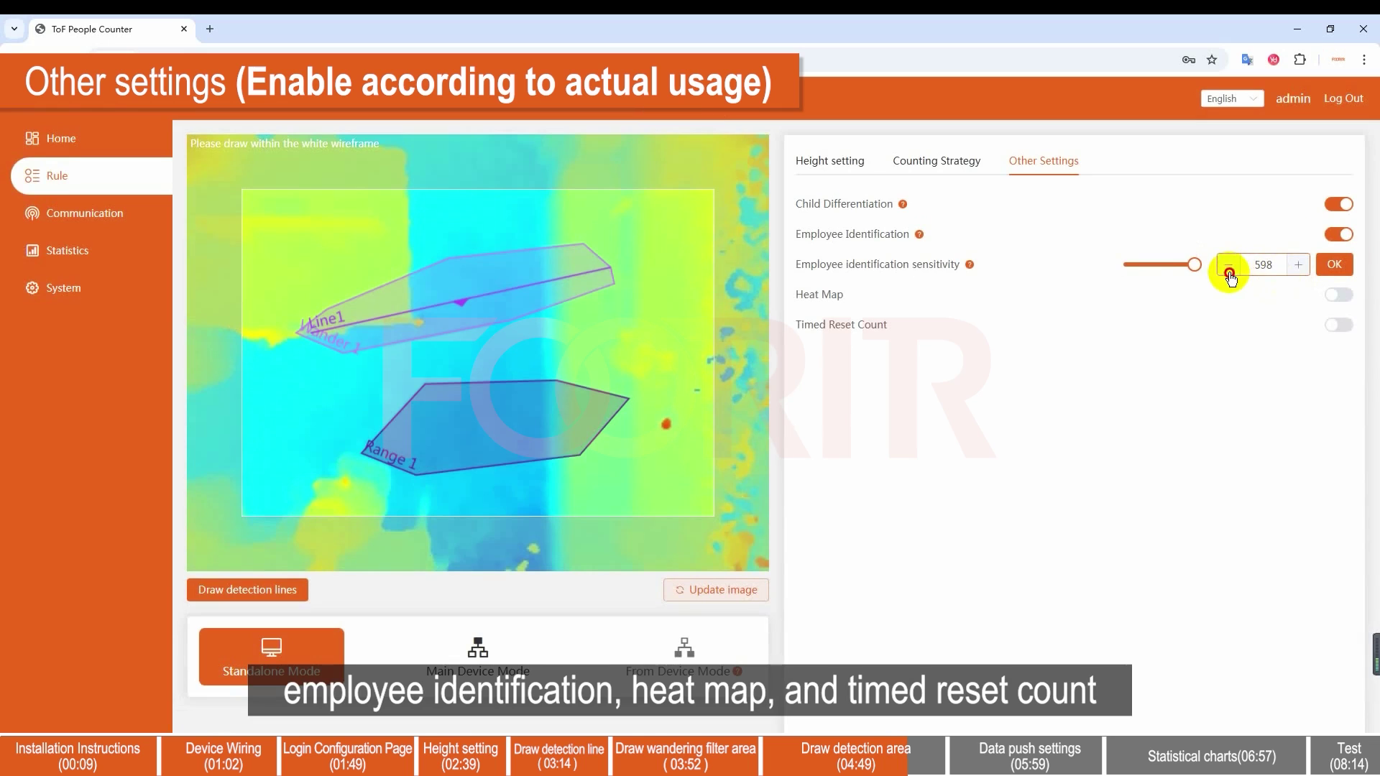
{"action": "left_click", "coordinate": [1229, 266]}
{"action": "left_click", "coordinate": [1334, 265]}
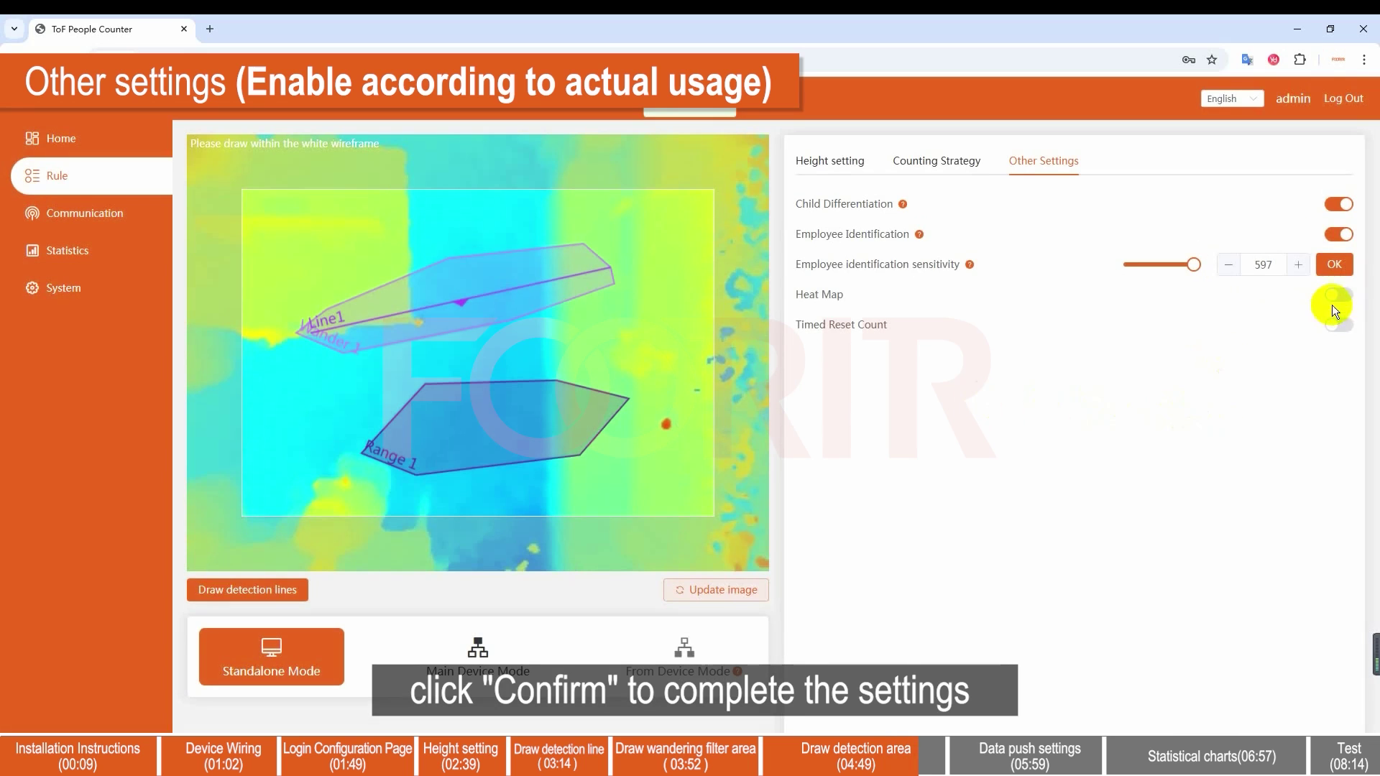
- Turn on the heat map and an every-day count reset at 00:00
{"action": "left_click", "coordinate": [1339, 295]}
{"action": "left_click", "coordinate": [1339, 326]}
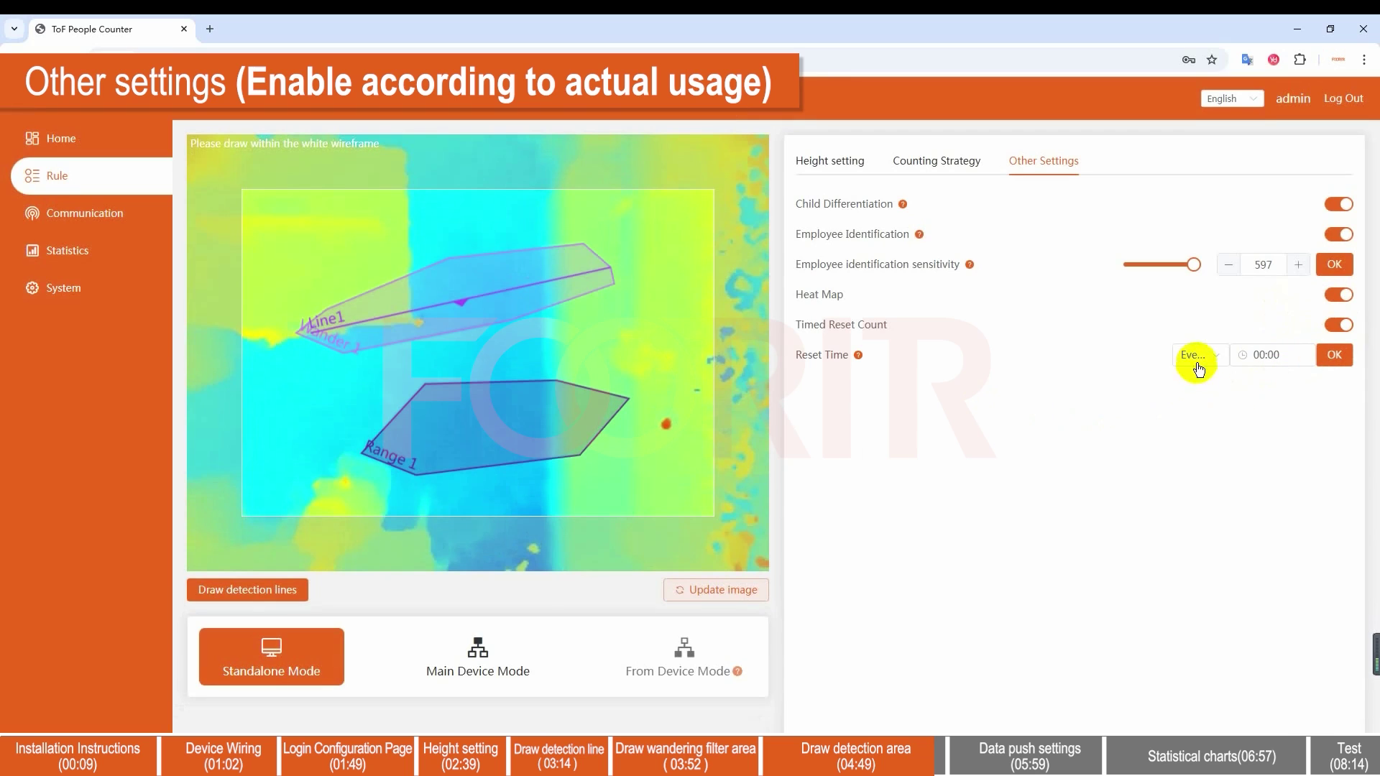
{"action": "left_click", "coordinate": [1198, 359]}
{"action": "left_click", "coordinate": [1202, 393]}
{"action": "left_click", "coordinate": [1334, 355]}
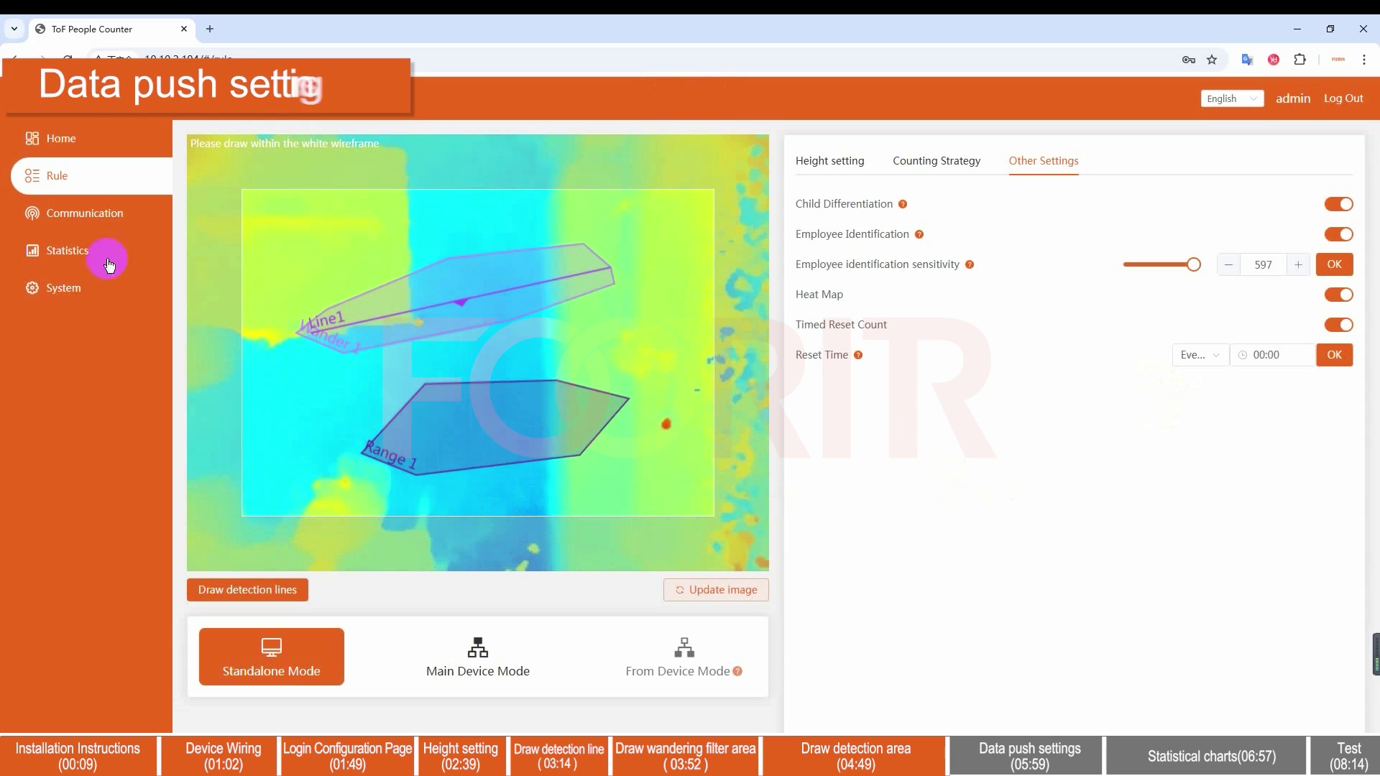
- Add data report FOORIR targeting op.foorir.com on port 8088 and test the connection
{"action": "left_click", "coordinate": [99, 227]}
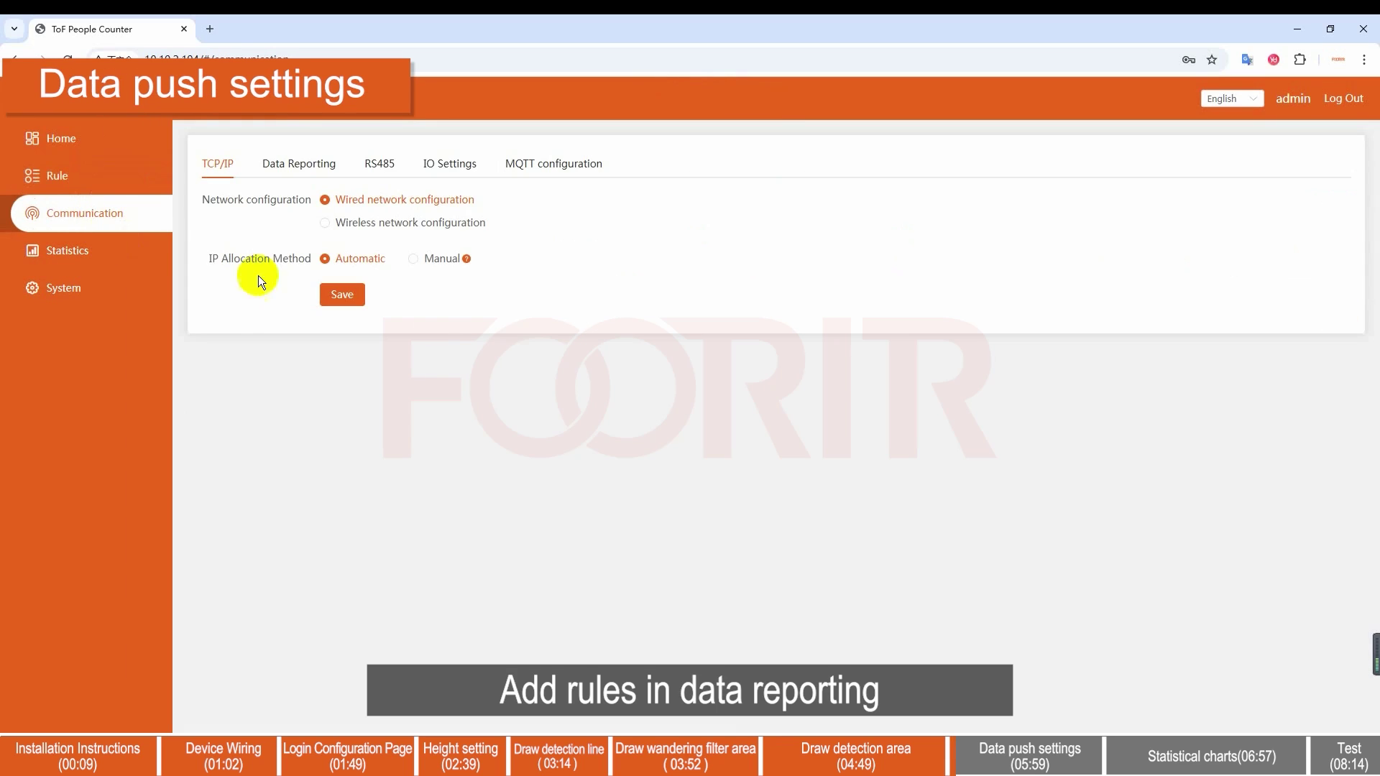
{"action": "left_click", "coordinate": [307, 173]}
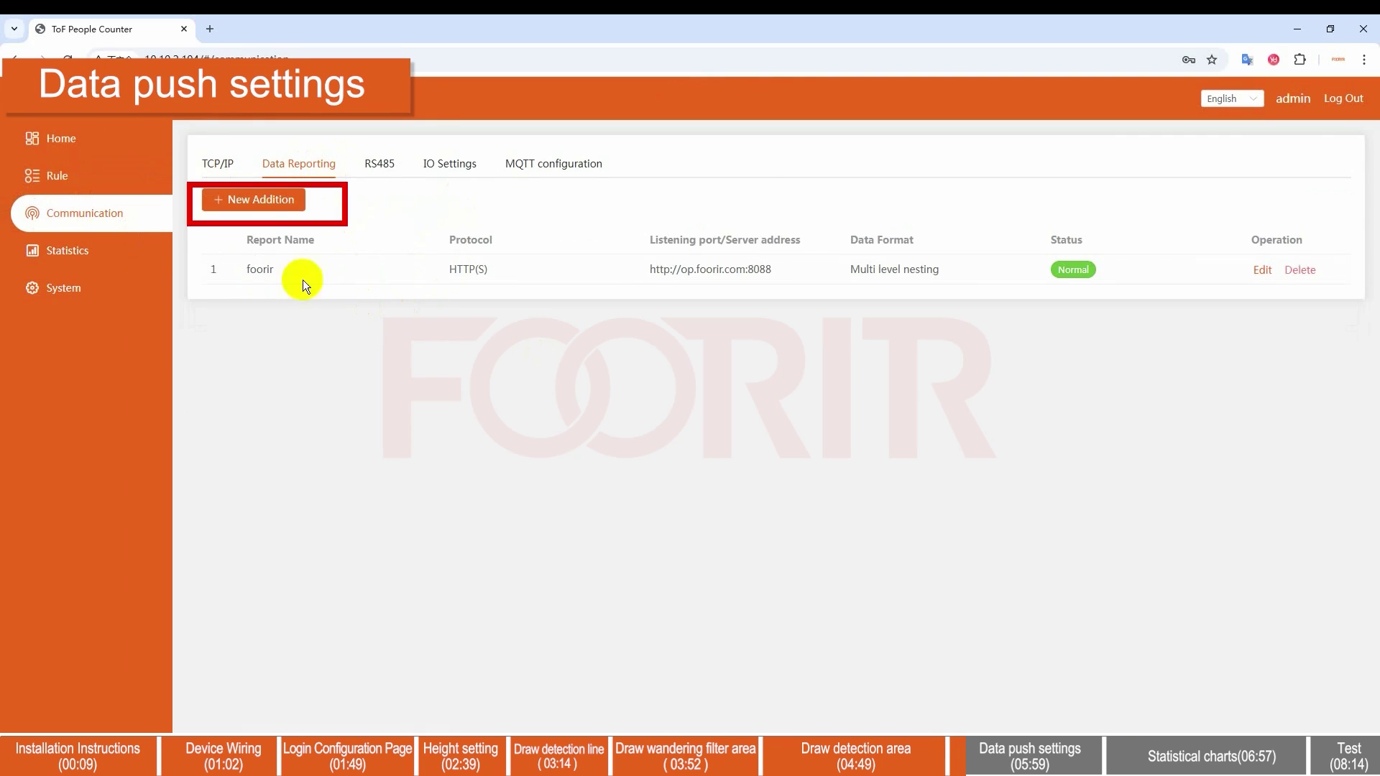
{"action": "left_click", "coordinate": [255, 204]}
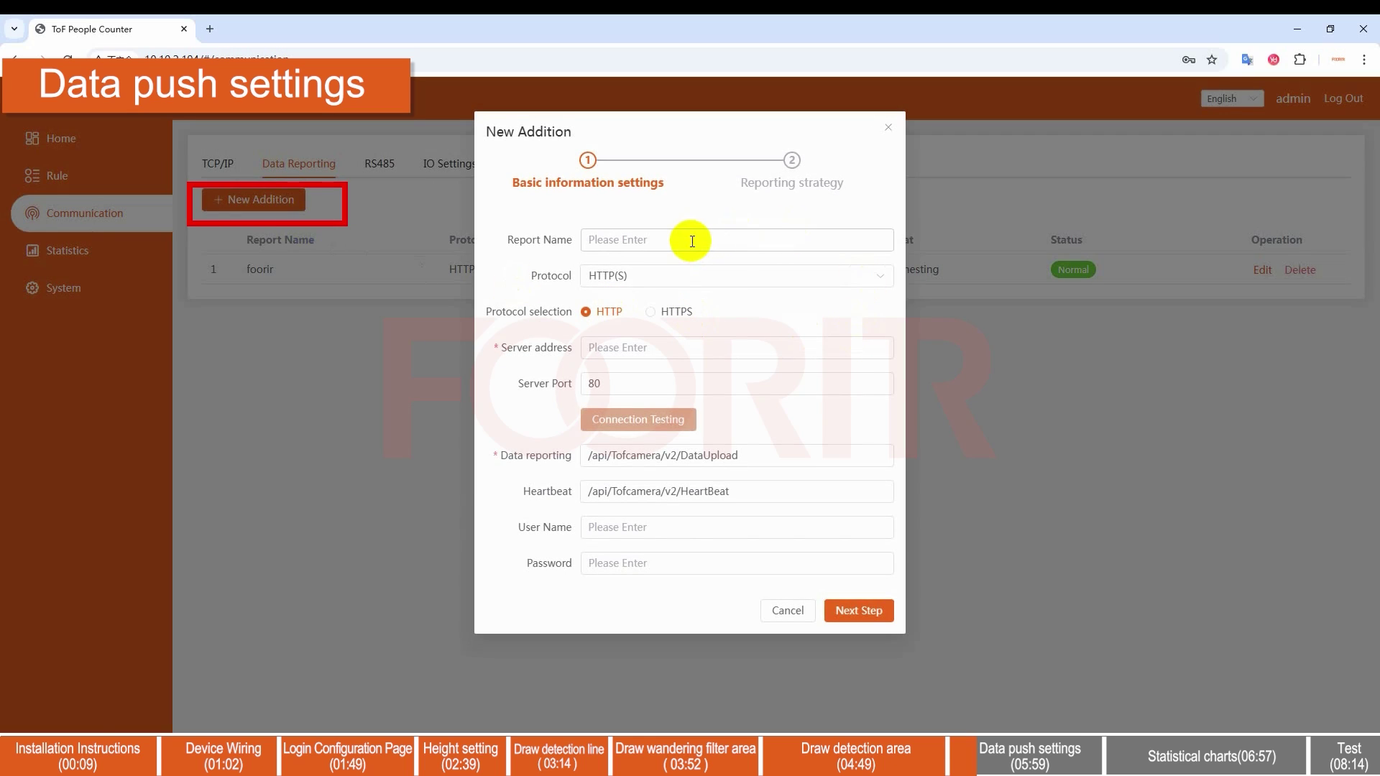
{"action": "left_click", "coordinate": [692, 241]}
{"action": "type", "text": "FOORIR"}
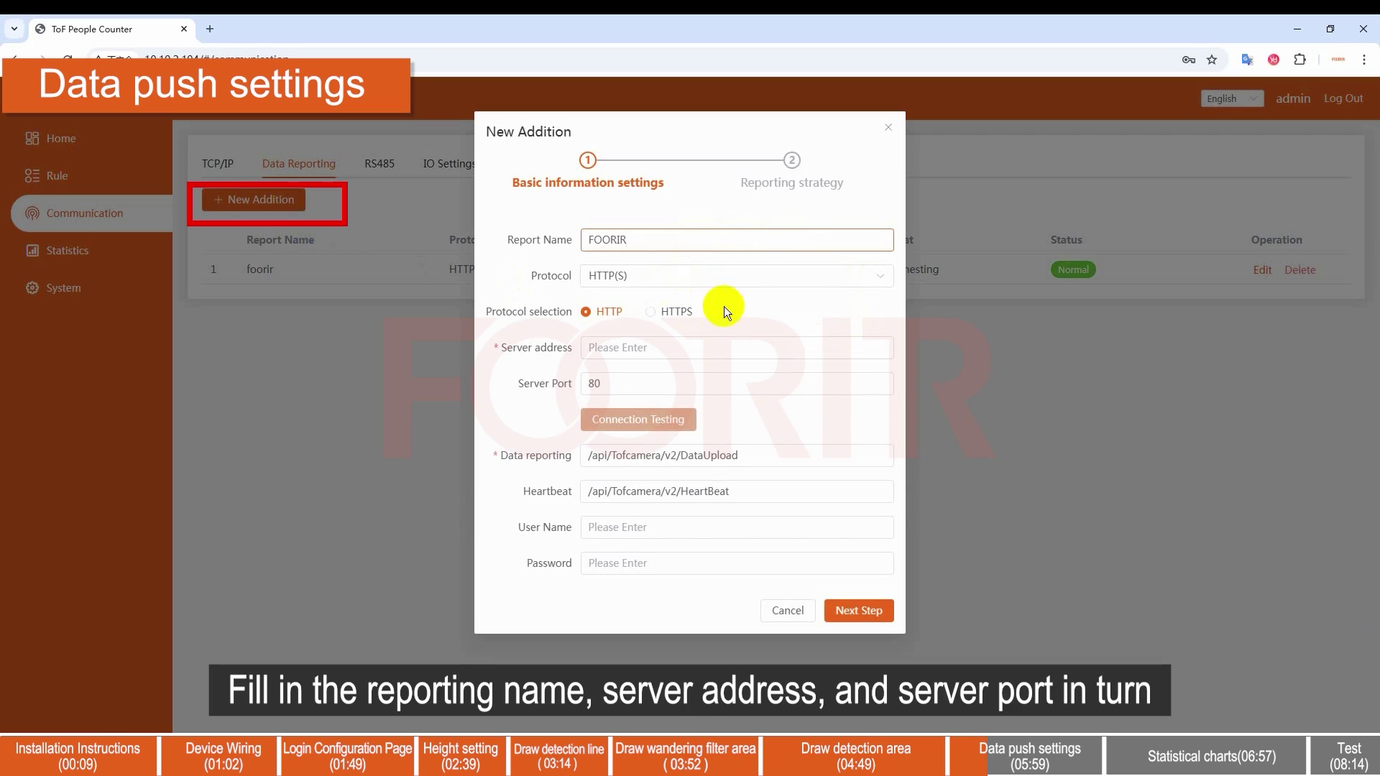
{"action": "left_click", "coordinate": [654, 353]}
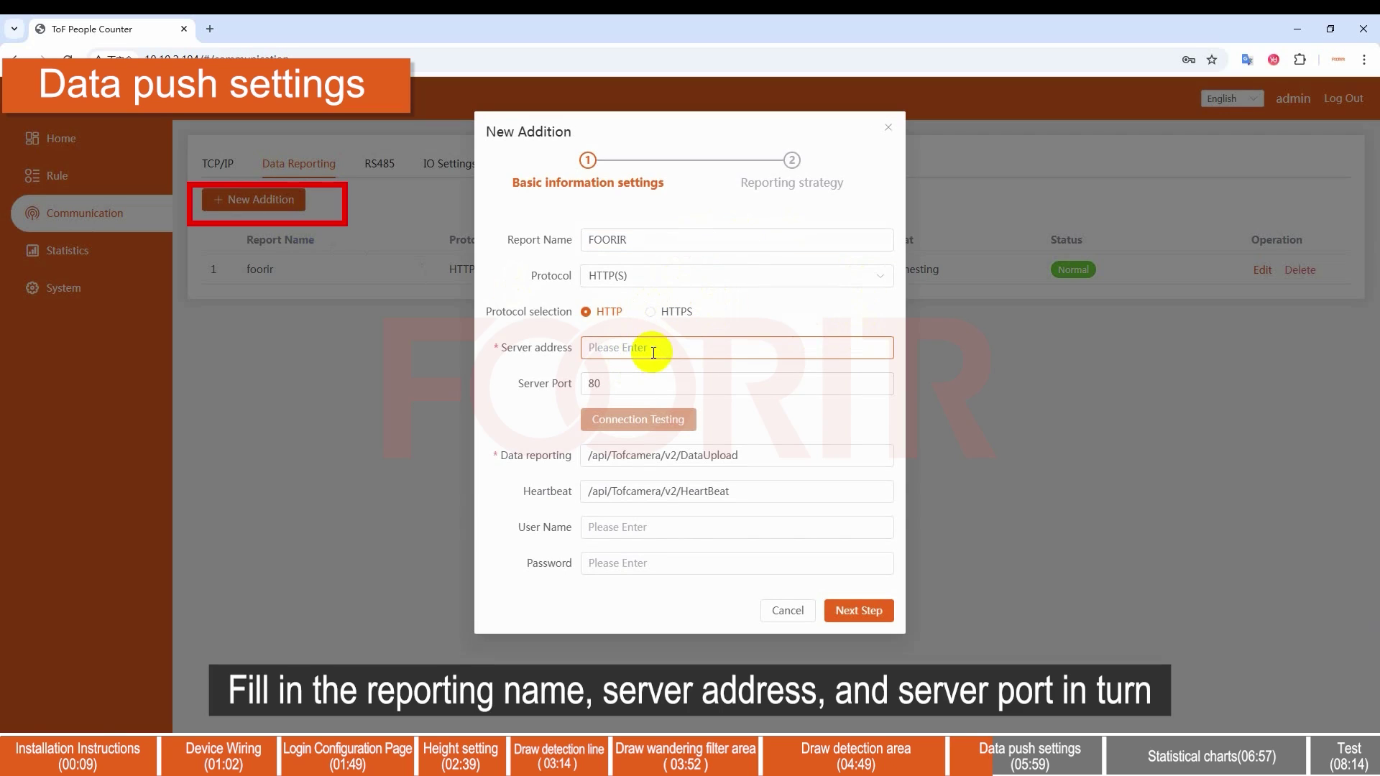
{"action": "type", "text": "op"}
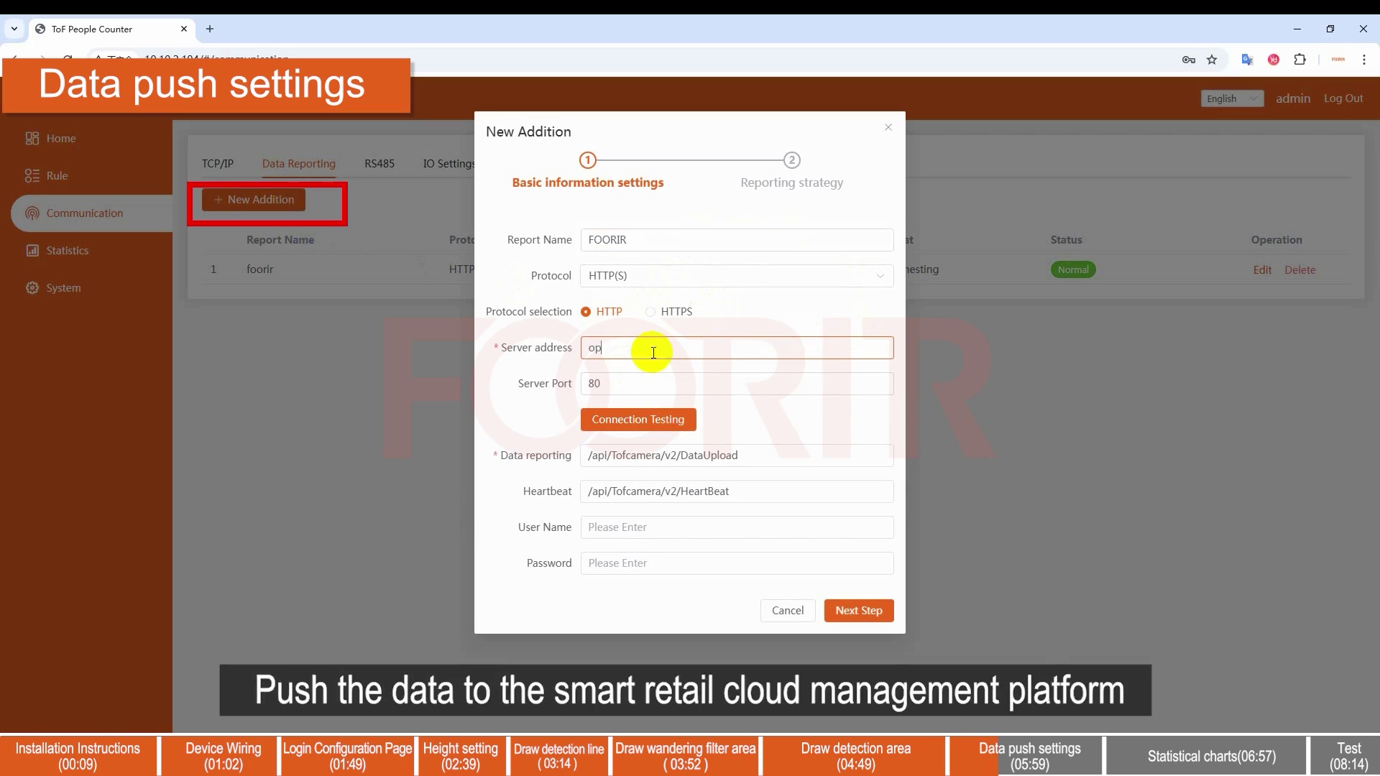
{"action": "type", "text": ".foorir"}
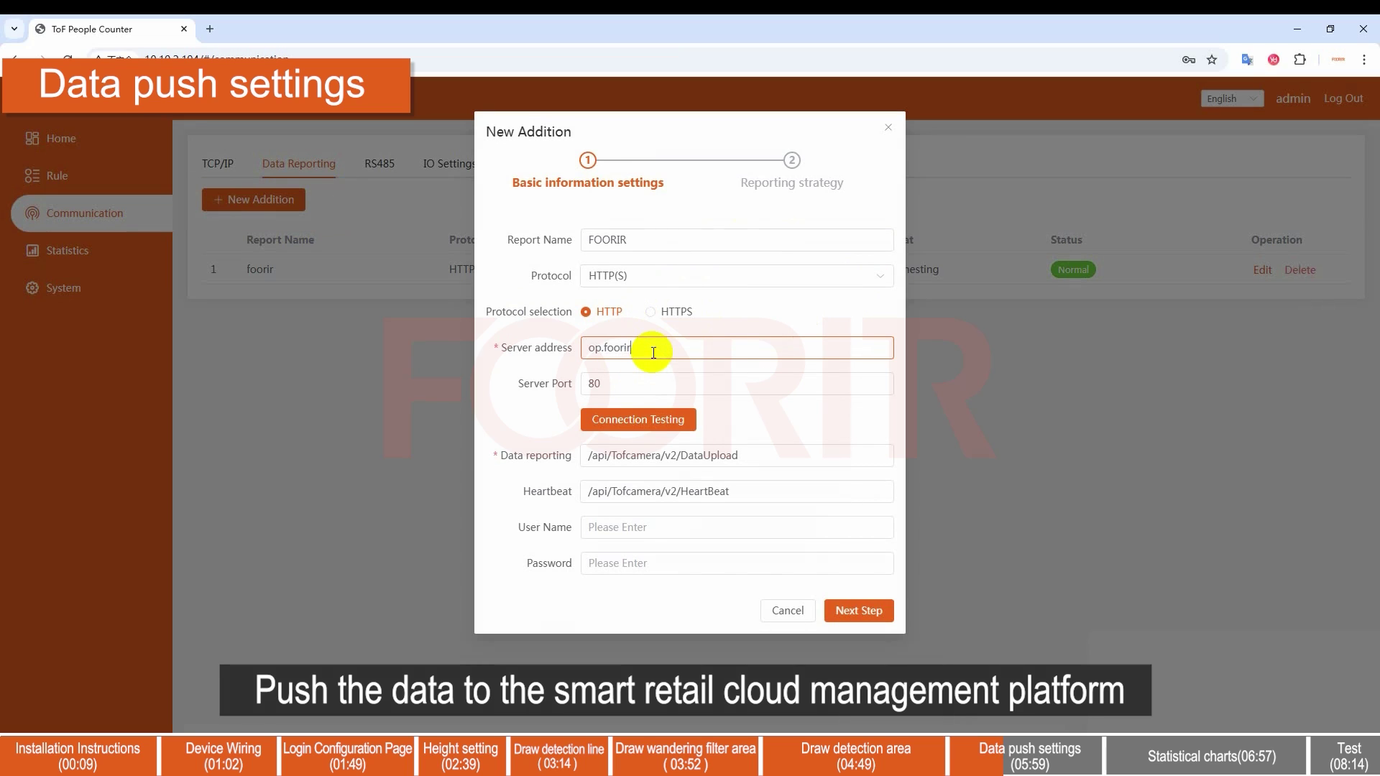
{"action": "type", "text": ".com"}
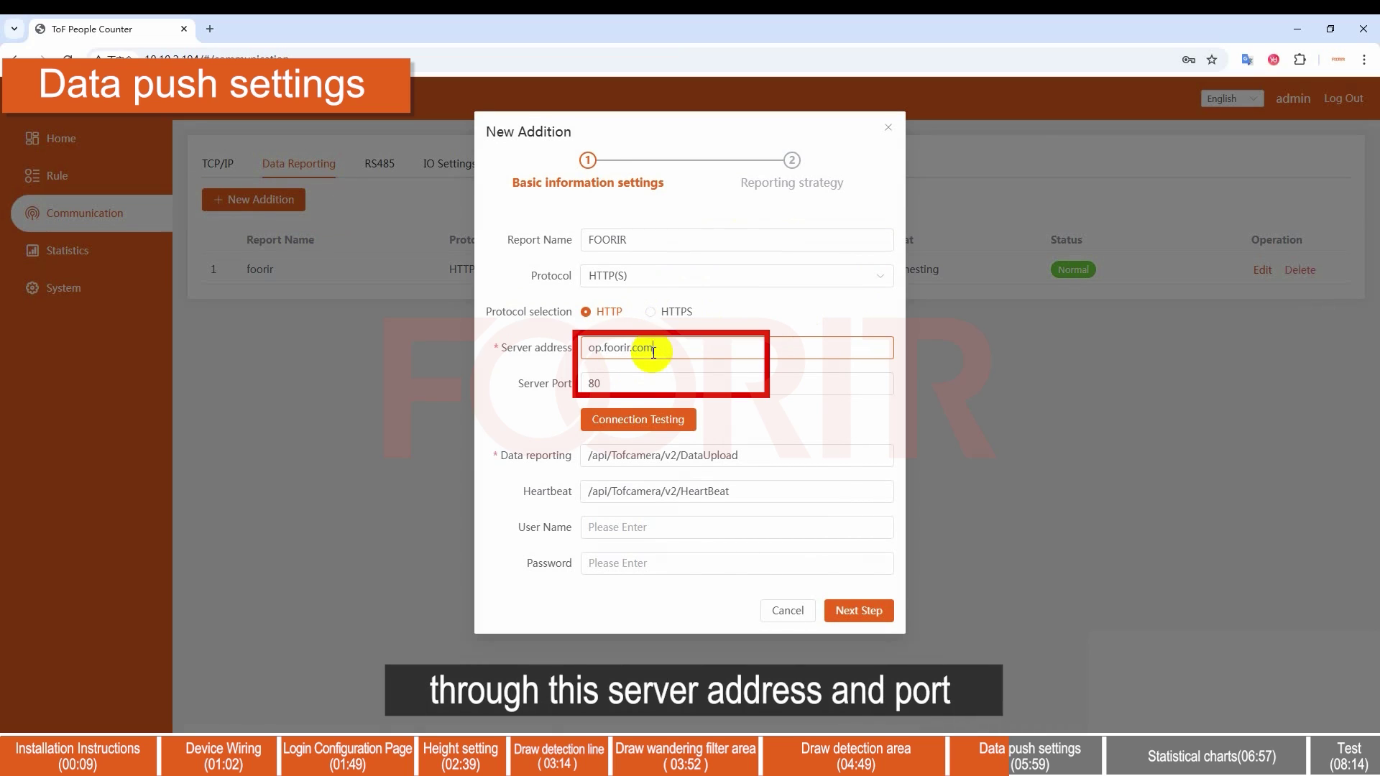
{"action": "double_click", "coordinate": [640, 387]}
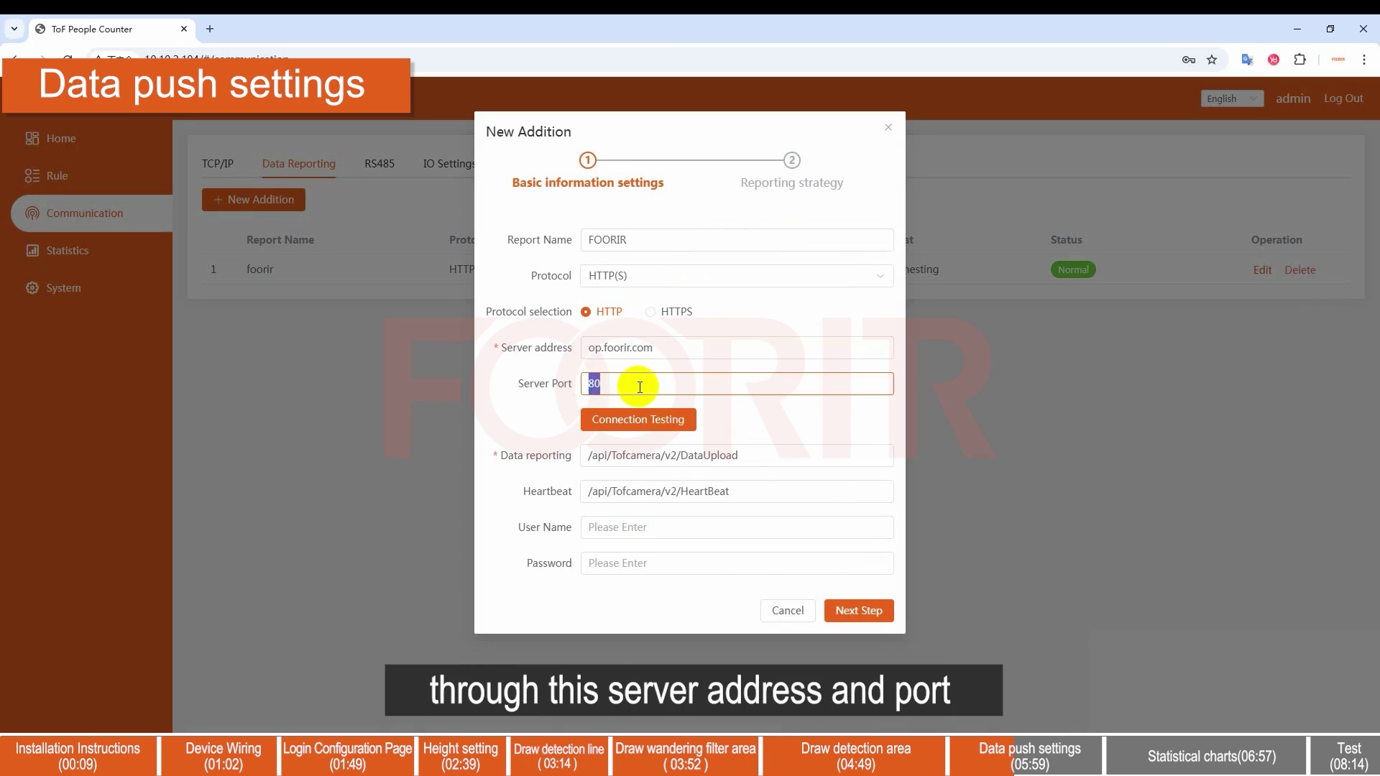
{"action": "type", "text": "8088"}
{"action": "left_click", "coordinate": [582, 420]}
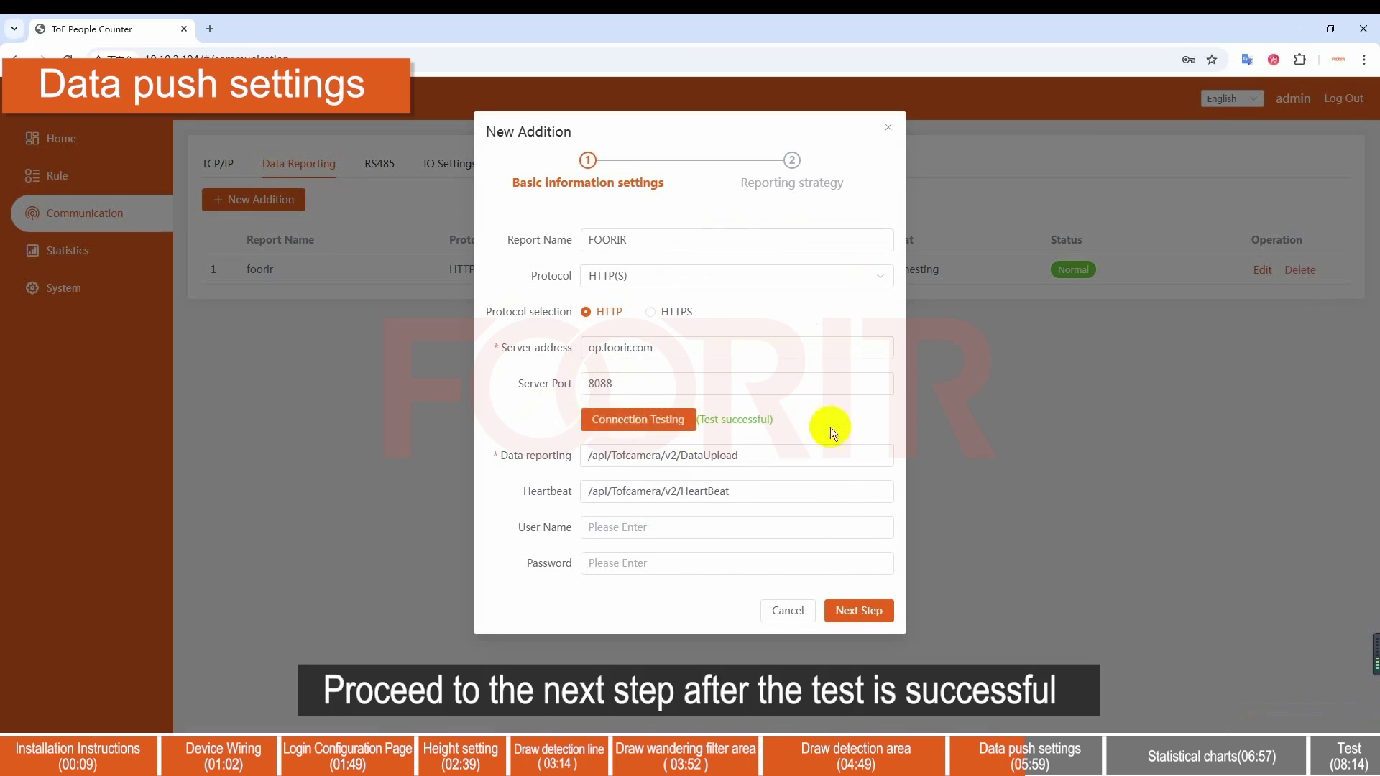
- Save the foorir report to op.foorir.com:8088 with the default reporting strategy
{"action": "left_click", "coordinate": [859, 612]}
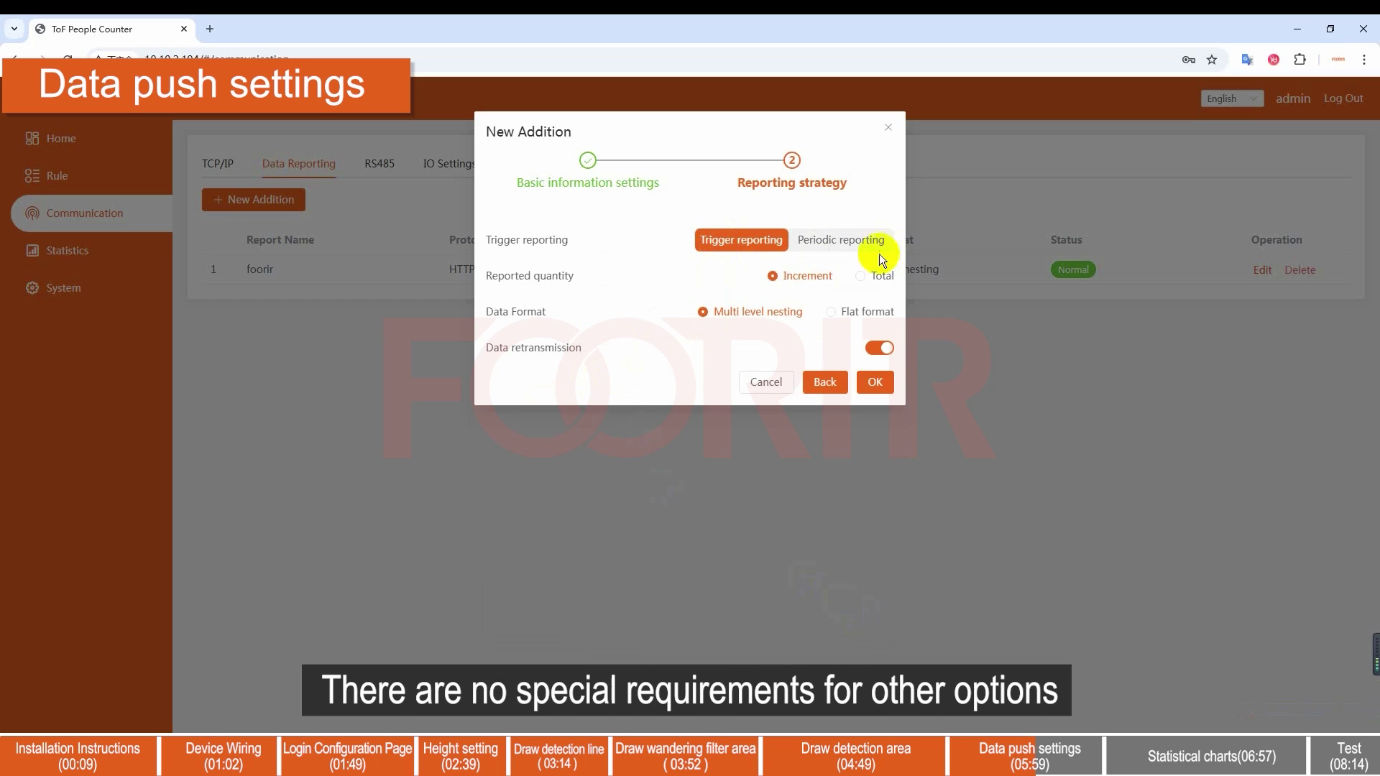
{"action": "left_click", "coordinate": [873, 383]}
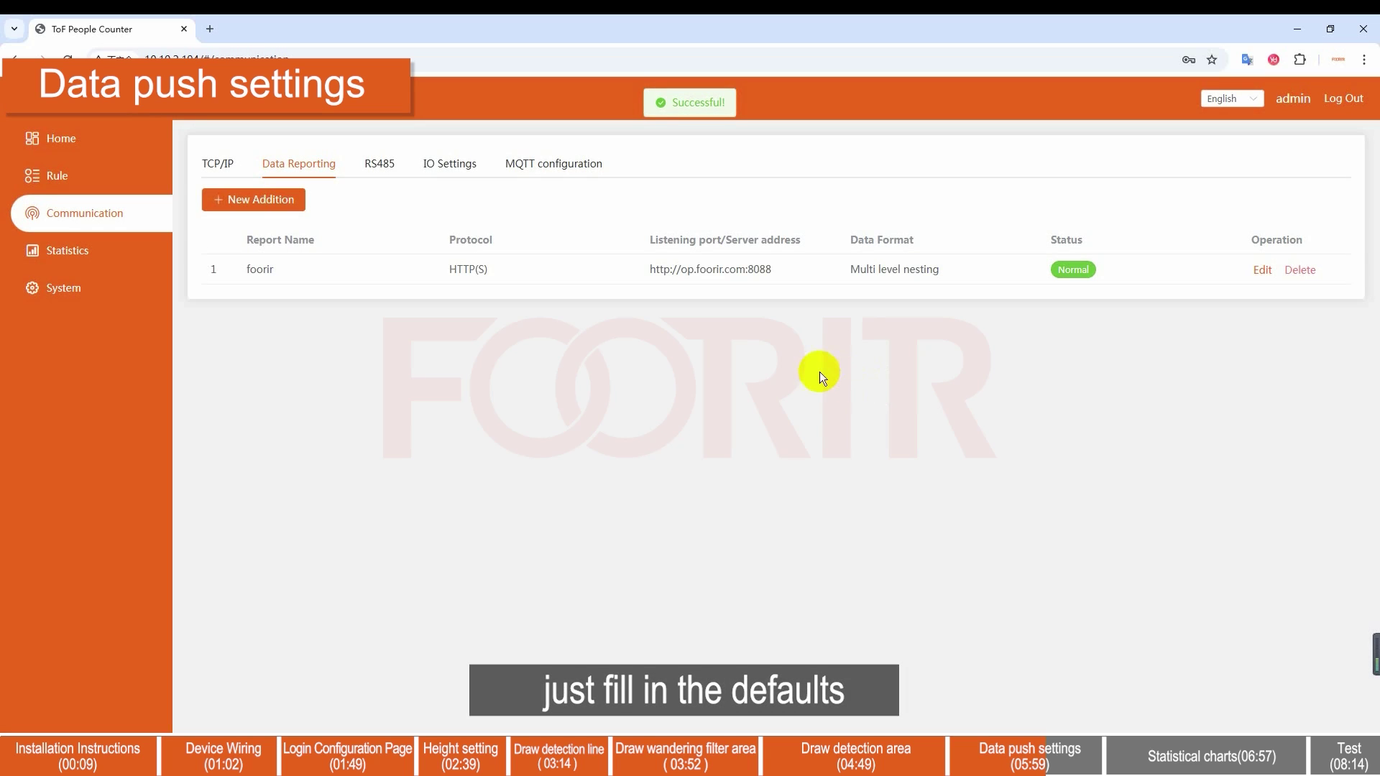
{"action": "left_click", "coordinate": [815, 371]}
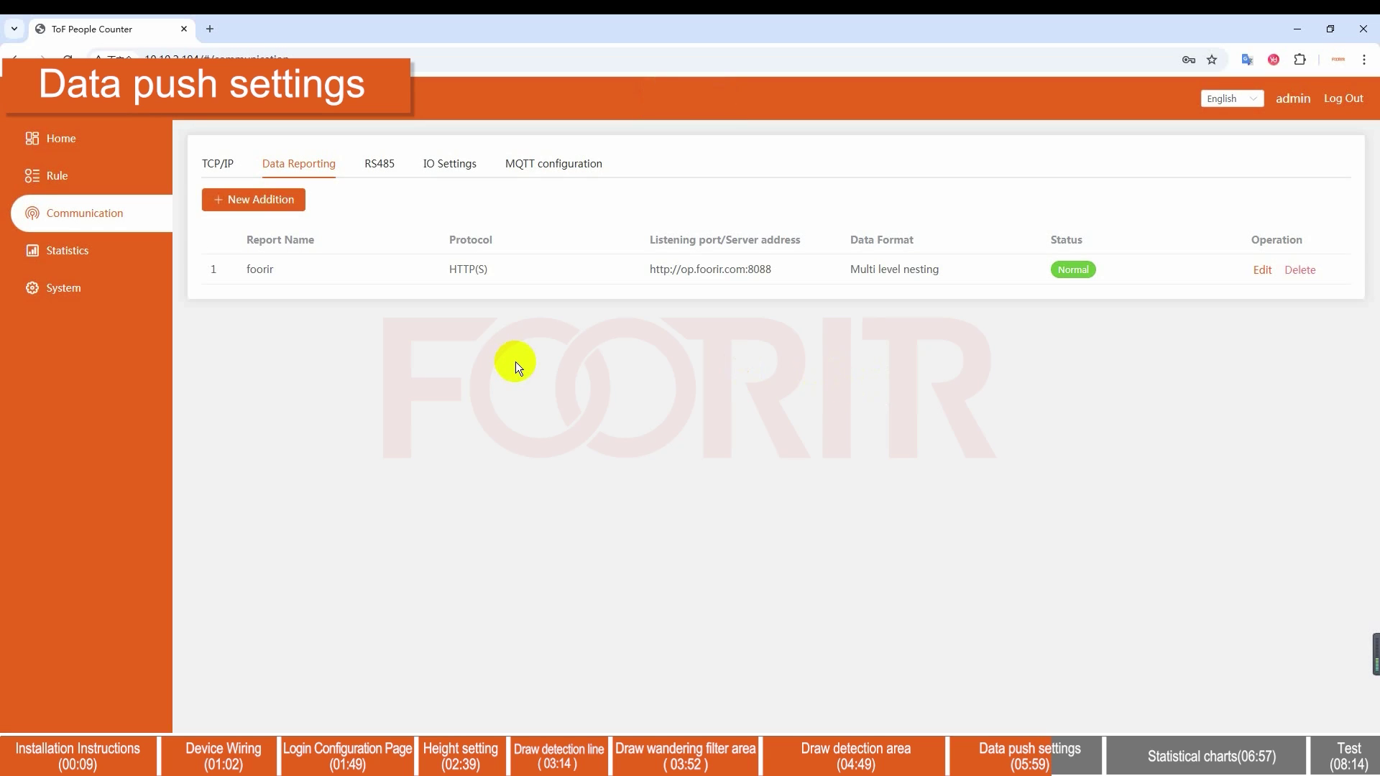
- Set the System Time business hours to 09:00:00–20:00:00 and save them
{"action": "left_click", "coordinate": [77, 265]}
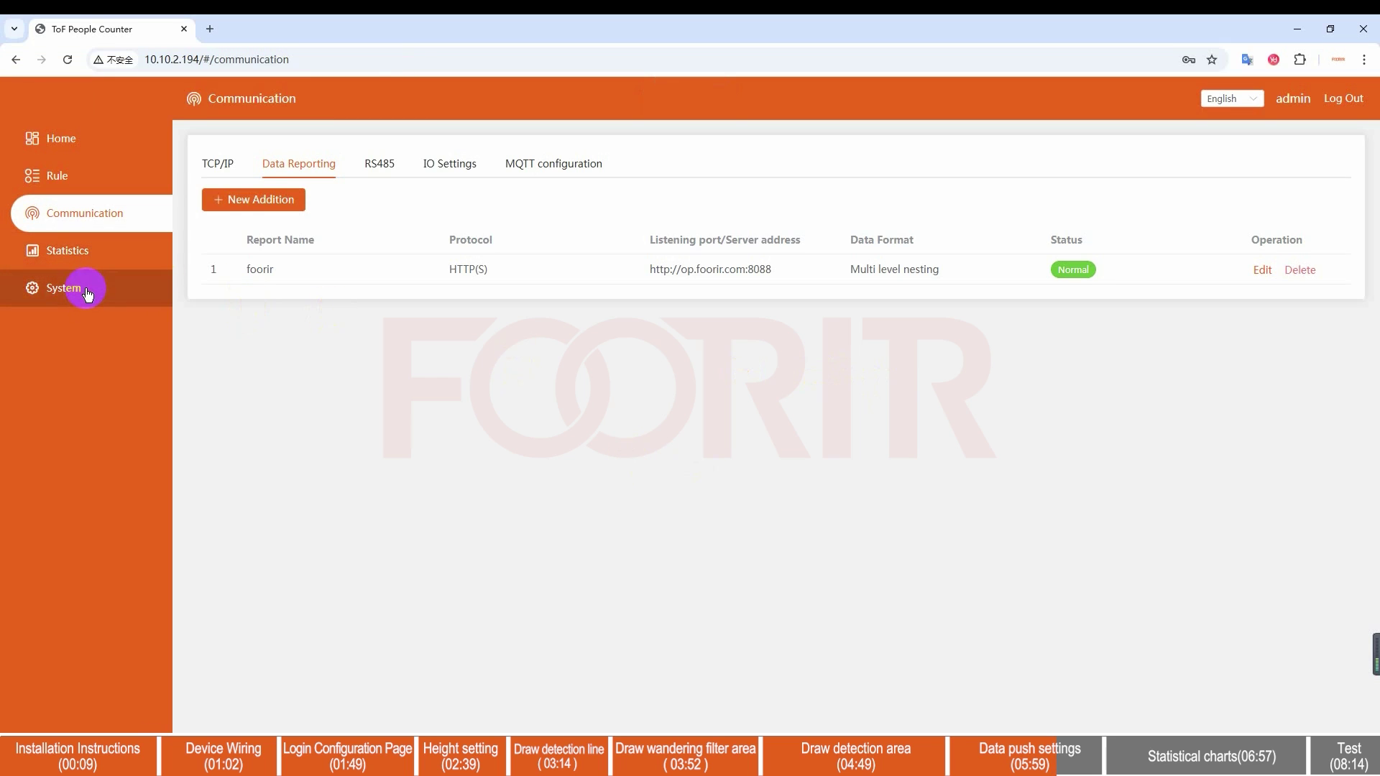
{"action": "left_click", "coordinate": [86, 286]}
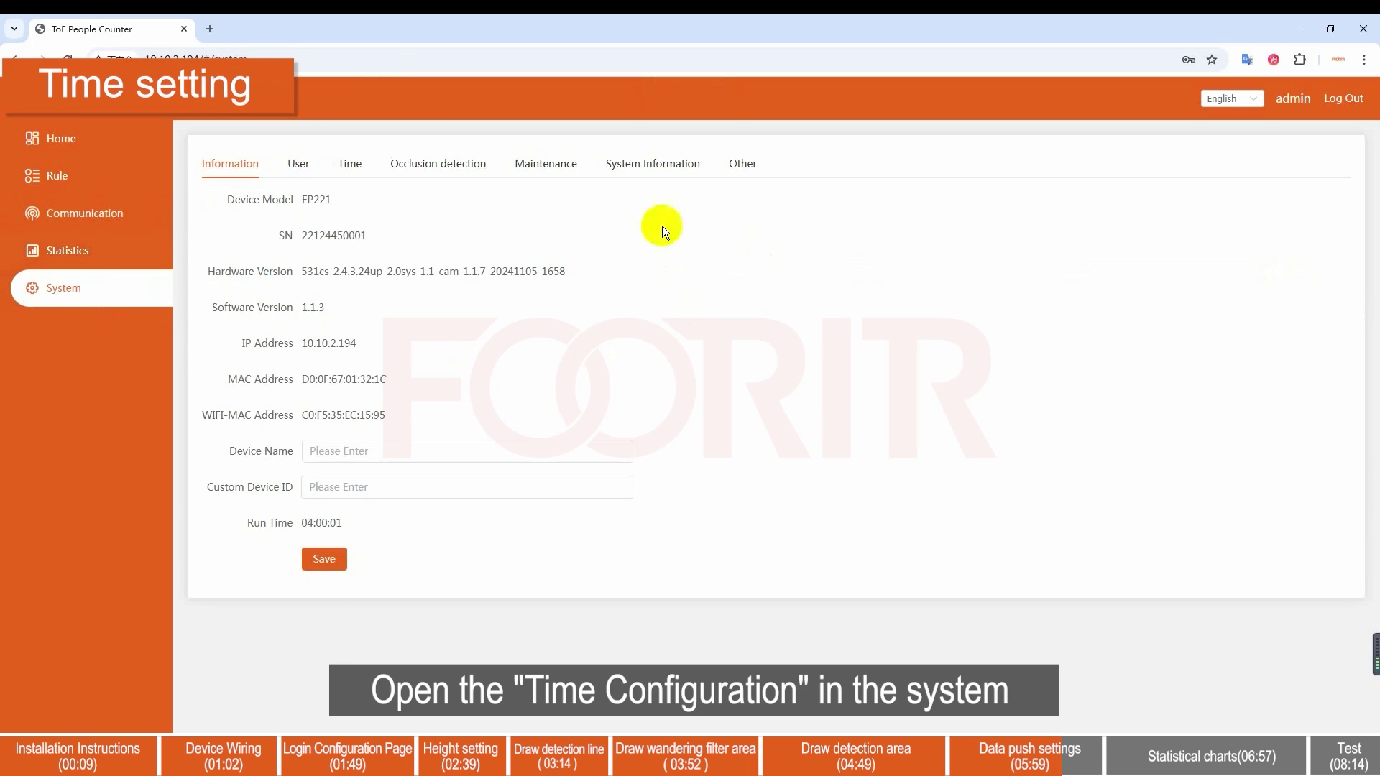
{"action": "left_click", "coordinate": [351, 170]}
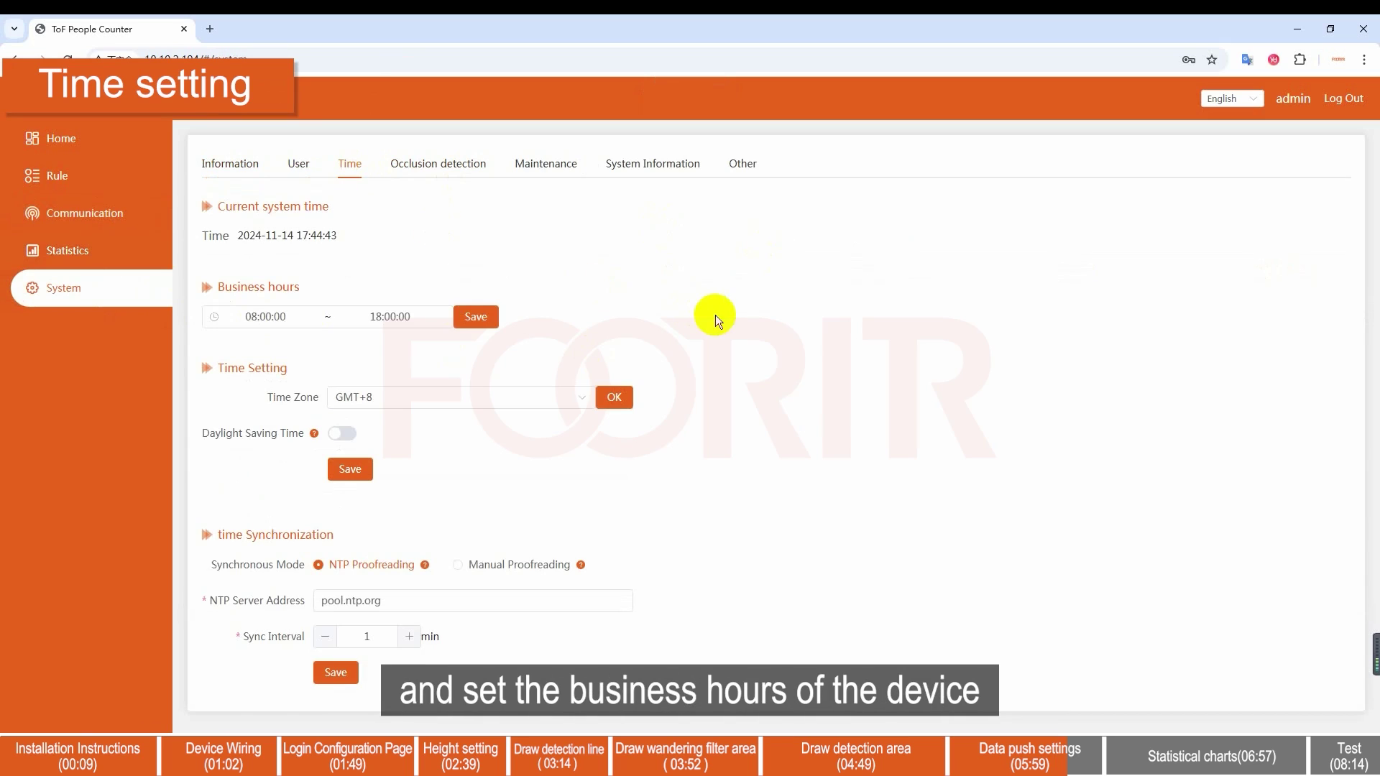
{"action": "left_click", "coordinate": [292, 319]}
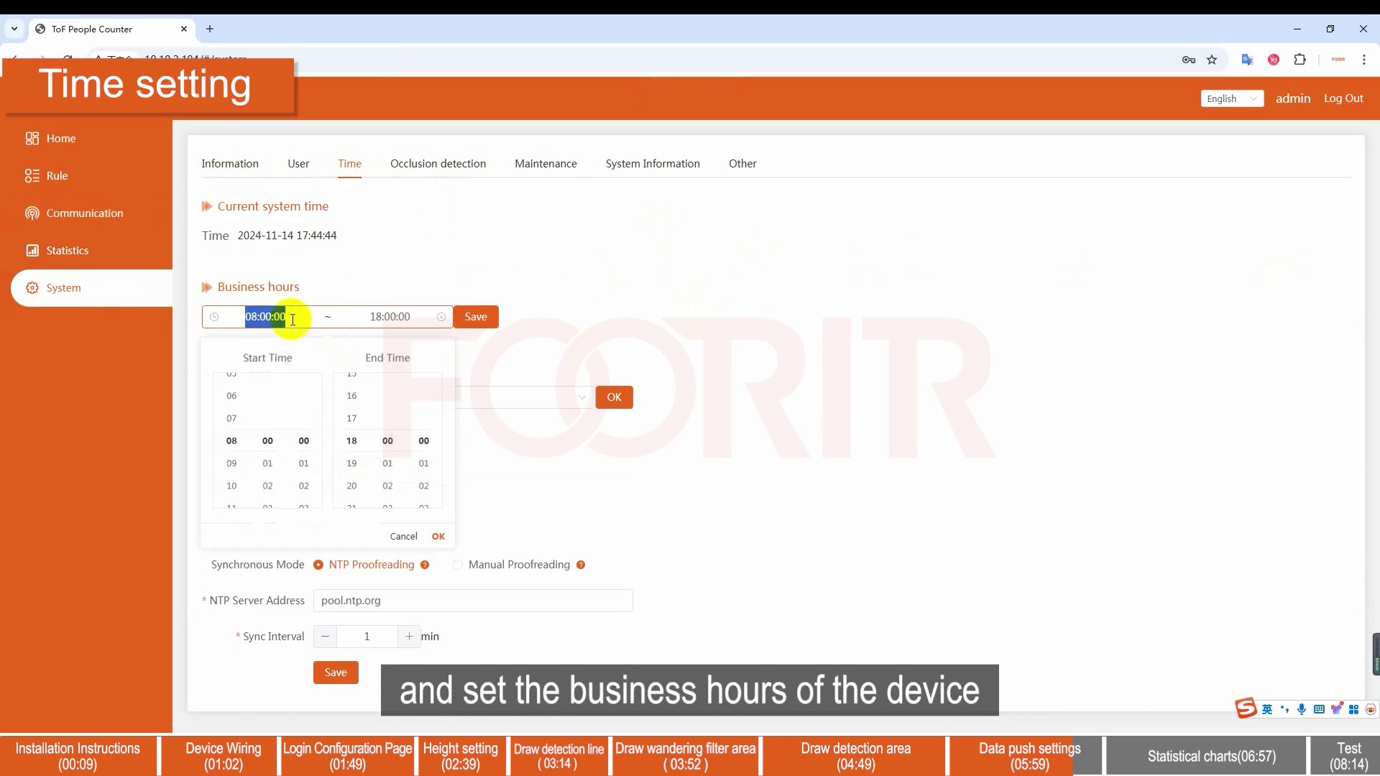
{"action": "left_click", "coordinate": [230, 466]}
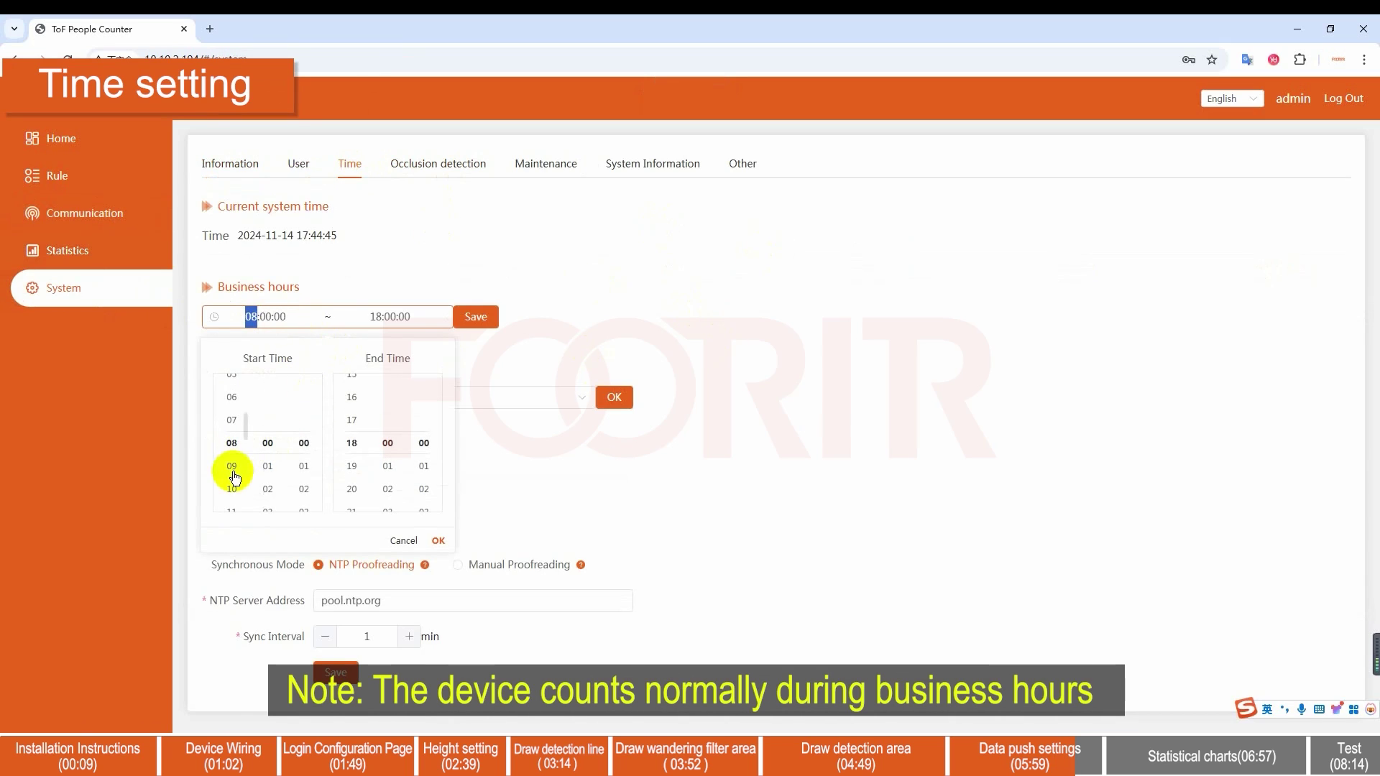
{"action": "left_click", "coordinate": [537, 350]}
{"action": "left_click", "coordinate": [398, 314]}
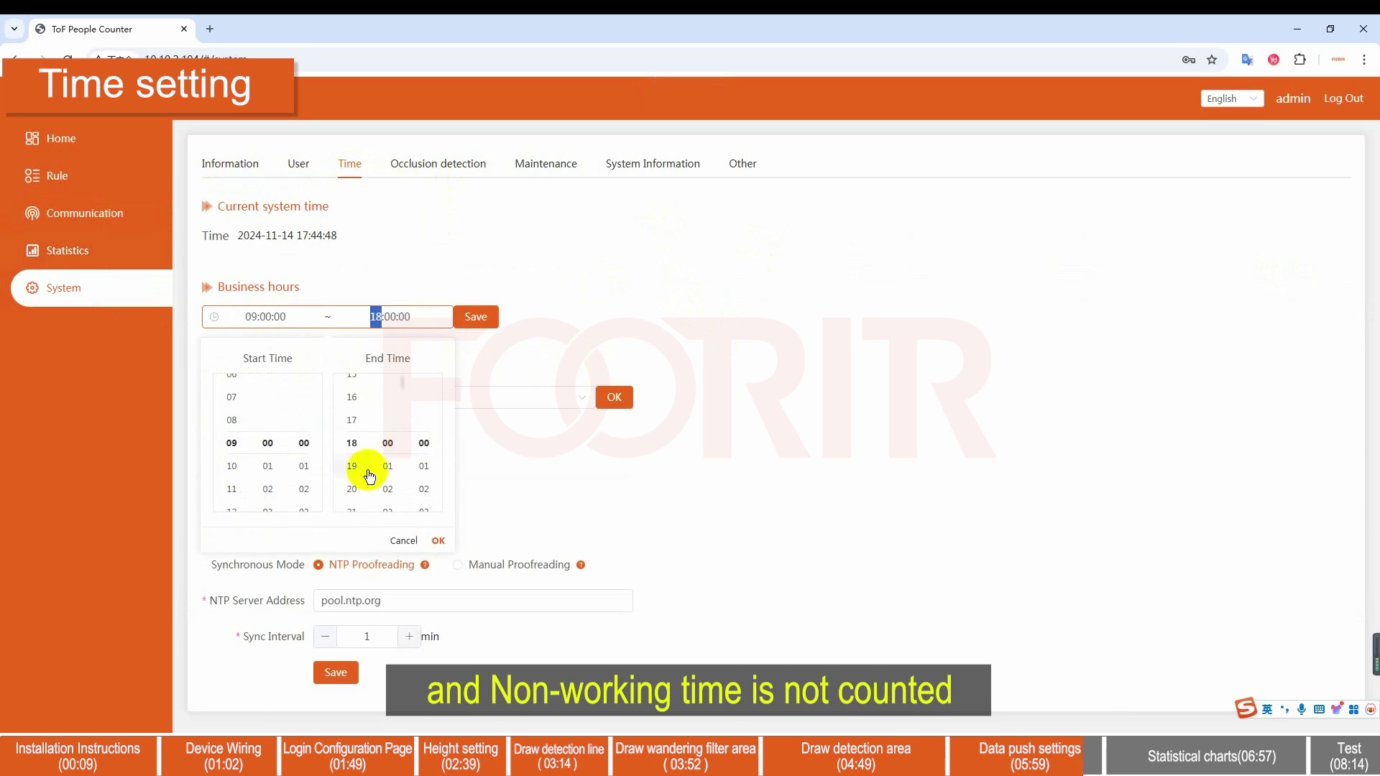
{"action": "left_click", "coordinate": [352, 489]}
{"action": "left_click", "coordinate": [485, 322]}
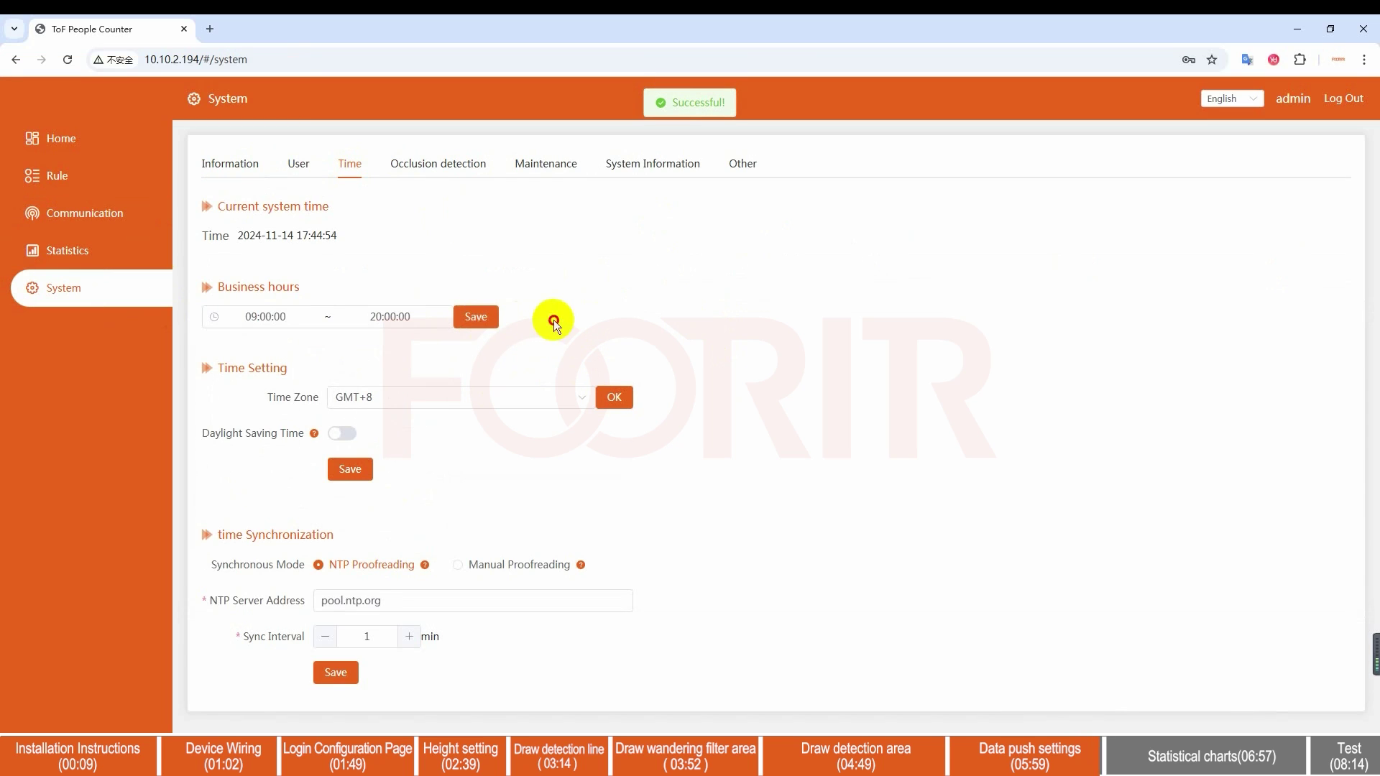
- Query the Line1 statistics chart at half-hour and then hourly intervals
{"action": "left_click", "coordinate": [89, 251]}
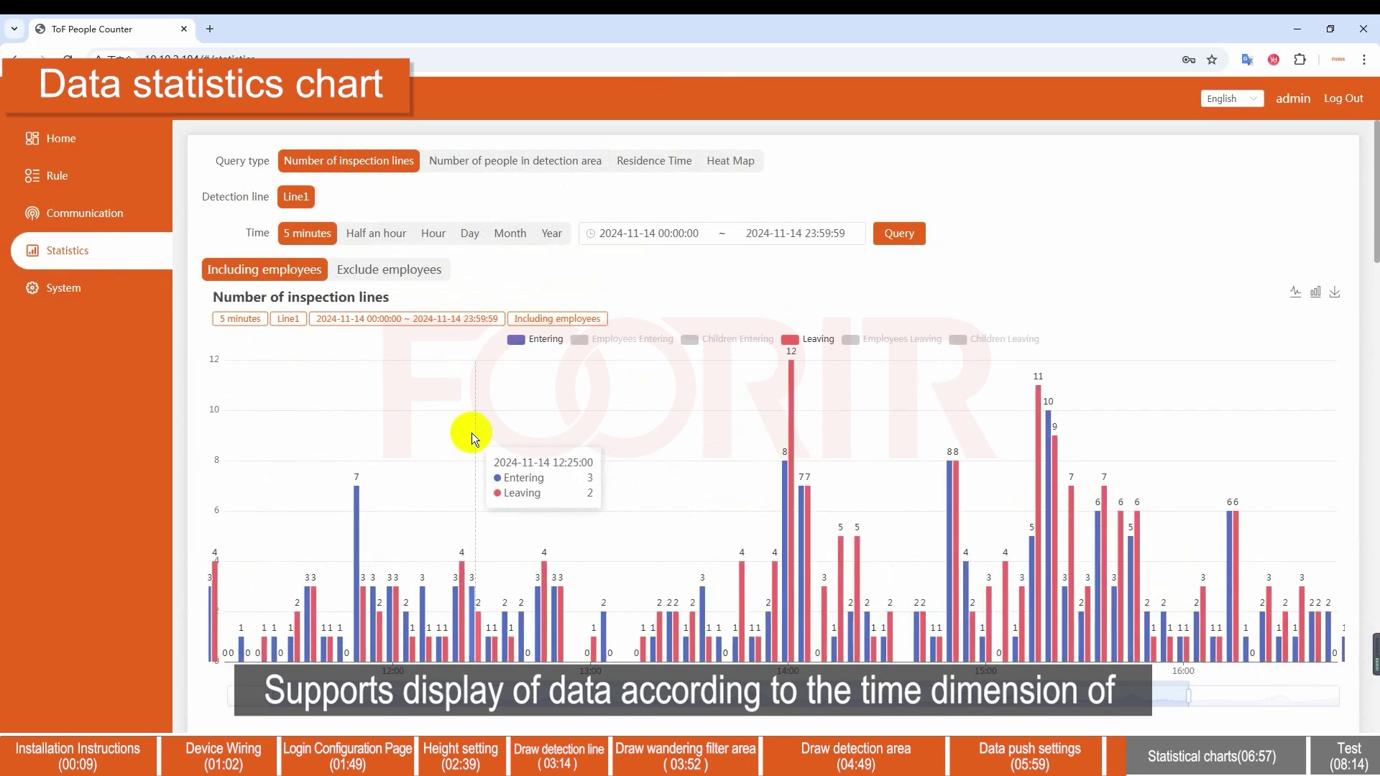
{"action": "scroll", "coordinate": [1042, 644], "scroll_direction": "down", "scroll_amount": 5}
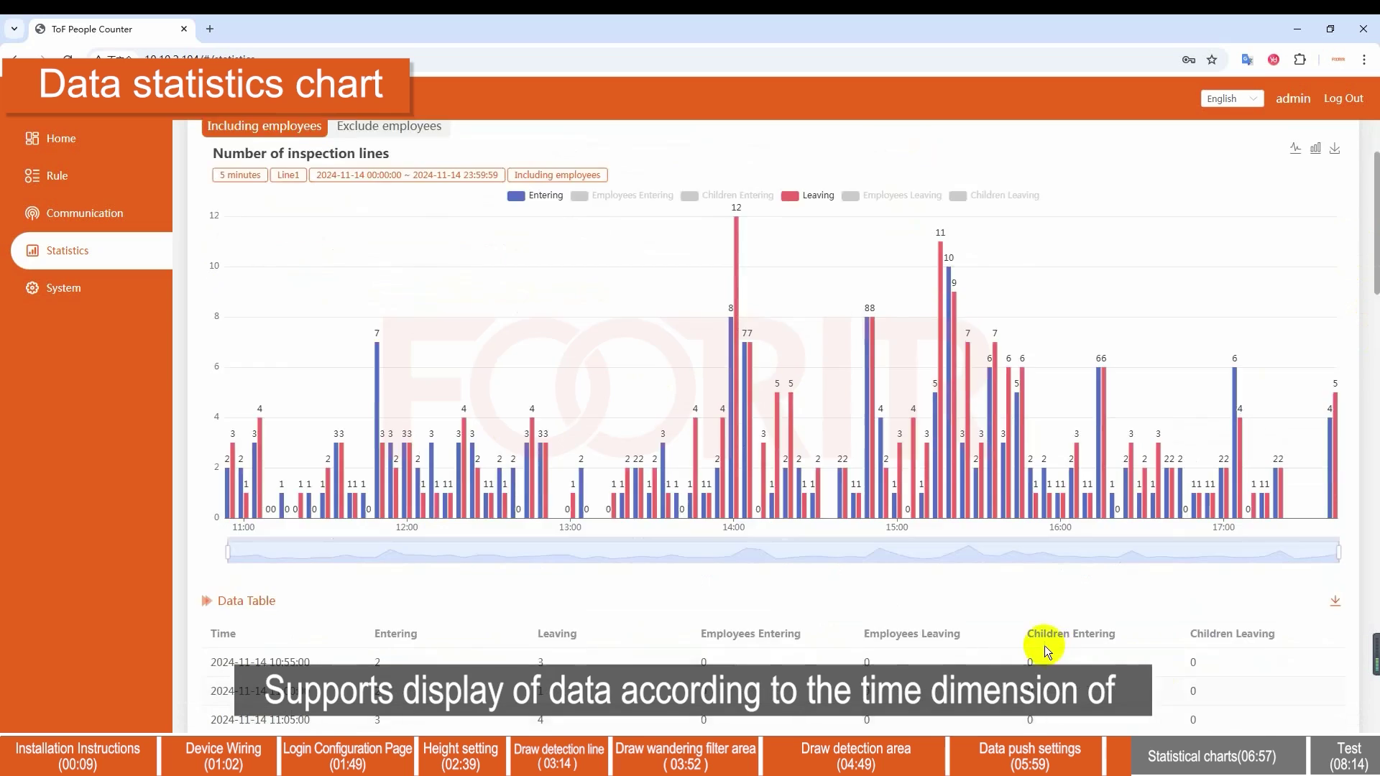
{"action": "scroll", "coordinate": [1042, 645], "scroll_direction": "up", "scroll_amount": 10}
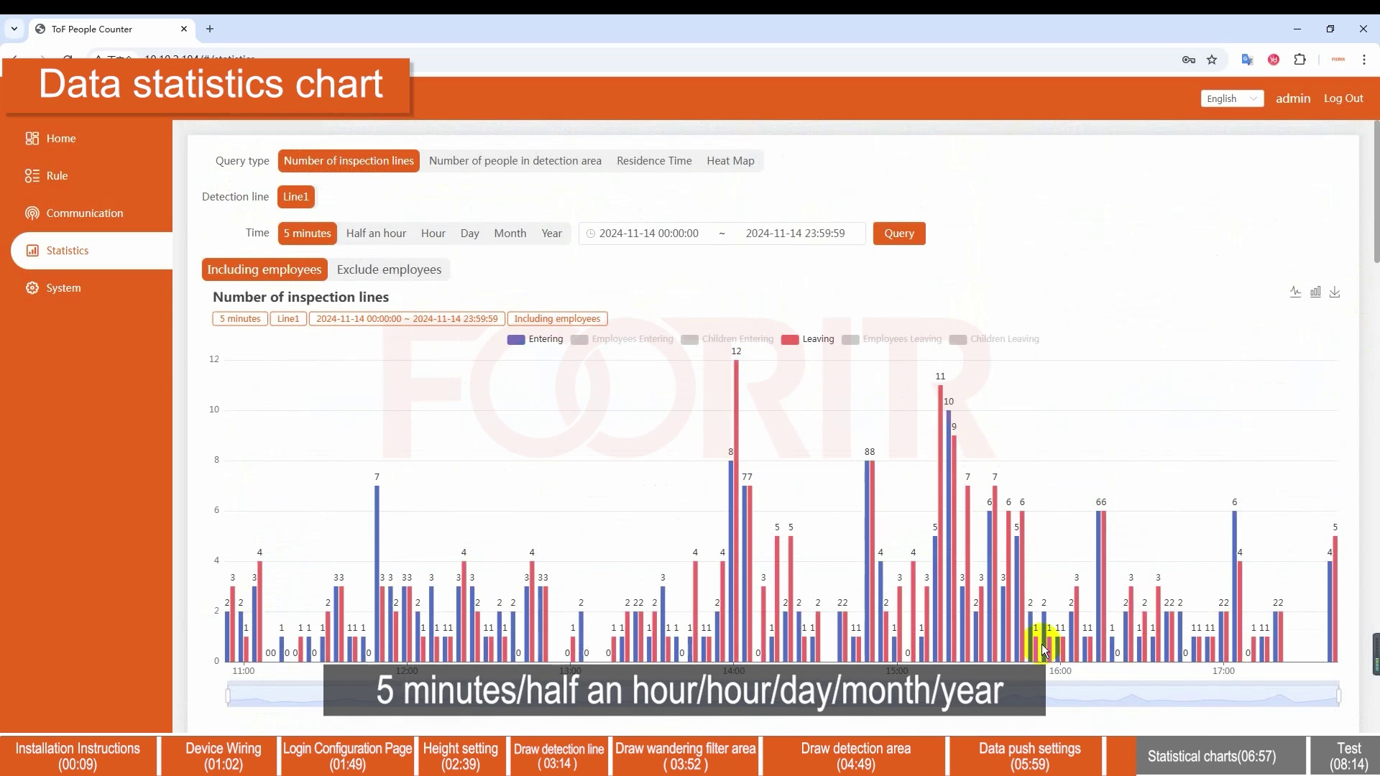
{"action": "left_click", "coordinate": [385, 242]}
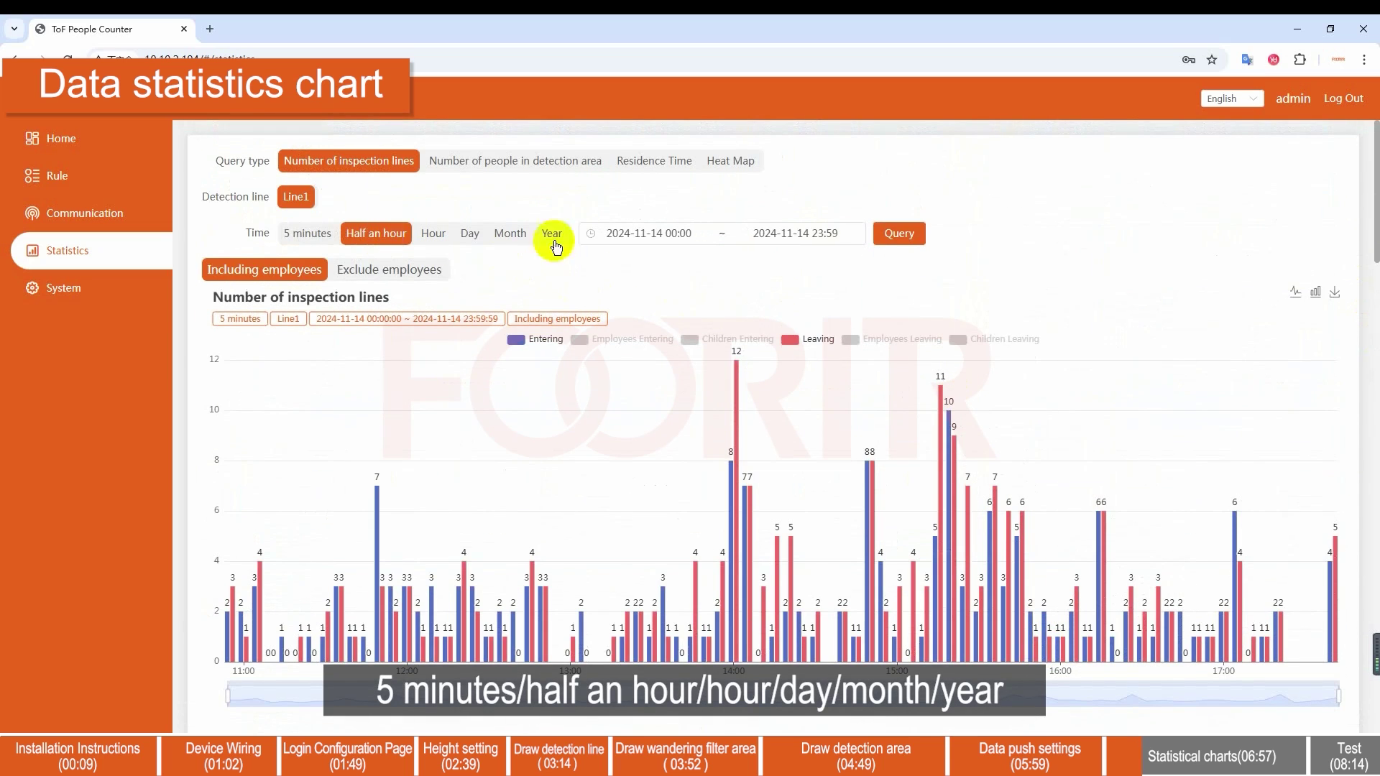
{"action": "left_click", "coordinate": [898, 234]}
{"action": "left_click", "coordinate": [433, 234]}
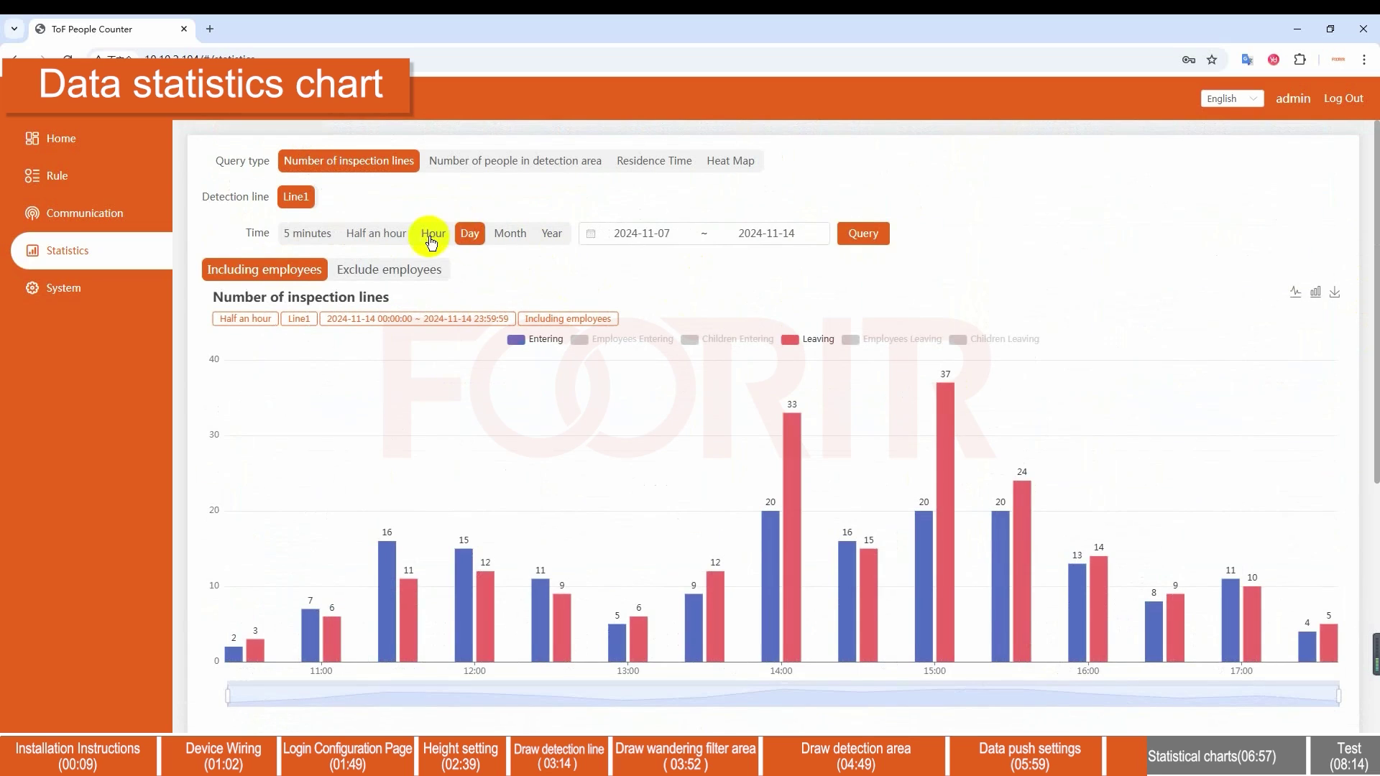
{"action": "left_click", "coordinate": [897, 236]}
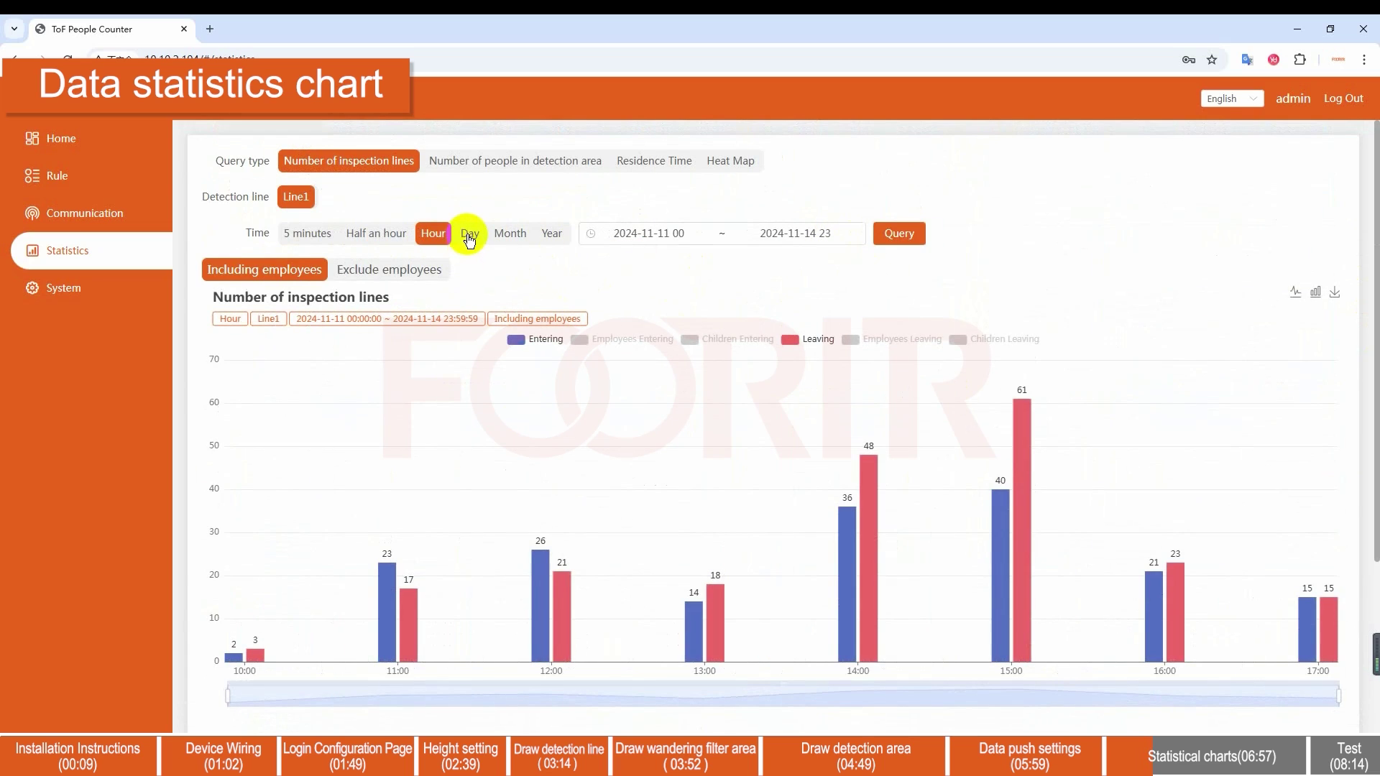
- Query daily, monthly and yearly counts, toggling Exclude employees off and on
{"action": "left_click", "coordinate": [470, 237]}
{"action": "left_click", "coordinate": [848, 234]}
{"action": "left_click", "coordinate": [374, 272]}
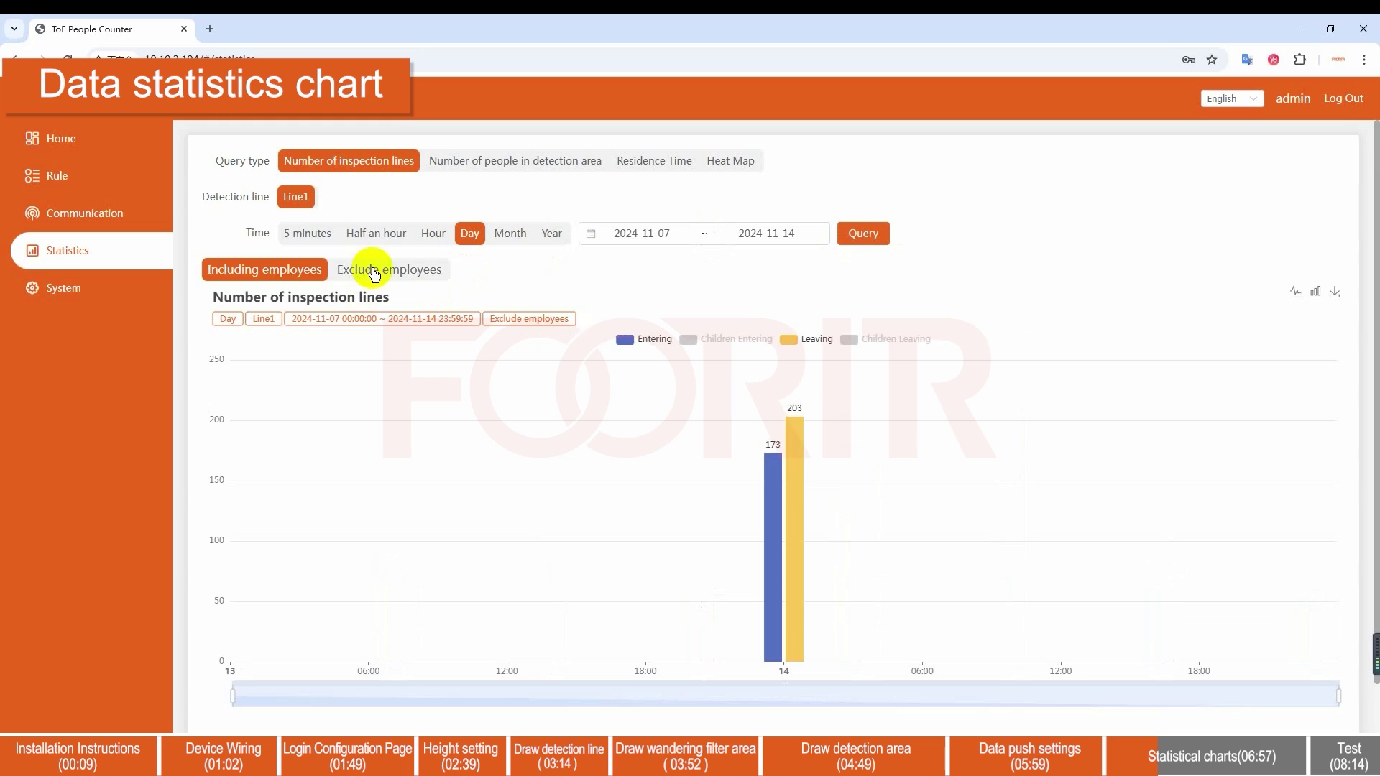
{"action": "left_click", "coordinate": [307, 271]}
{"action": "left_click", "coordinate": [516, 241]}
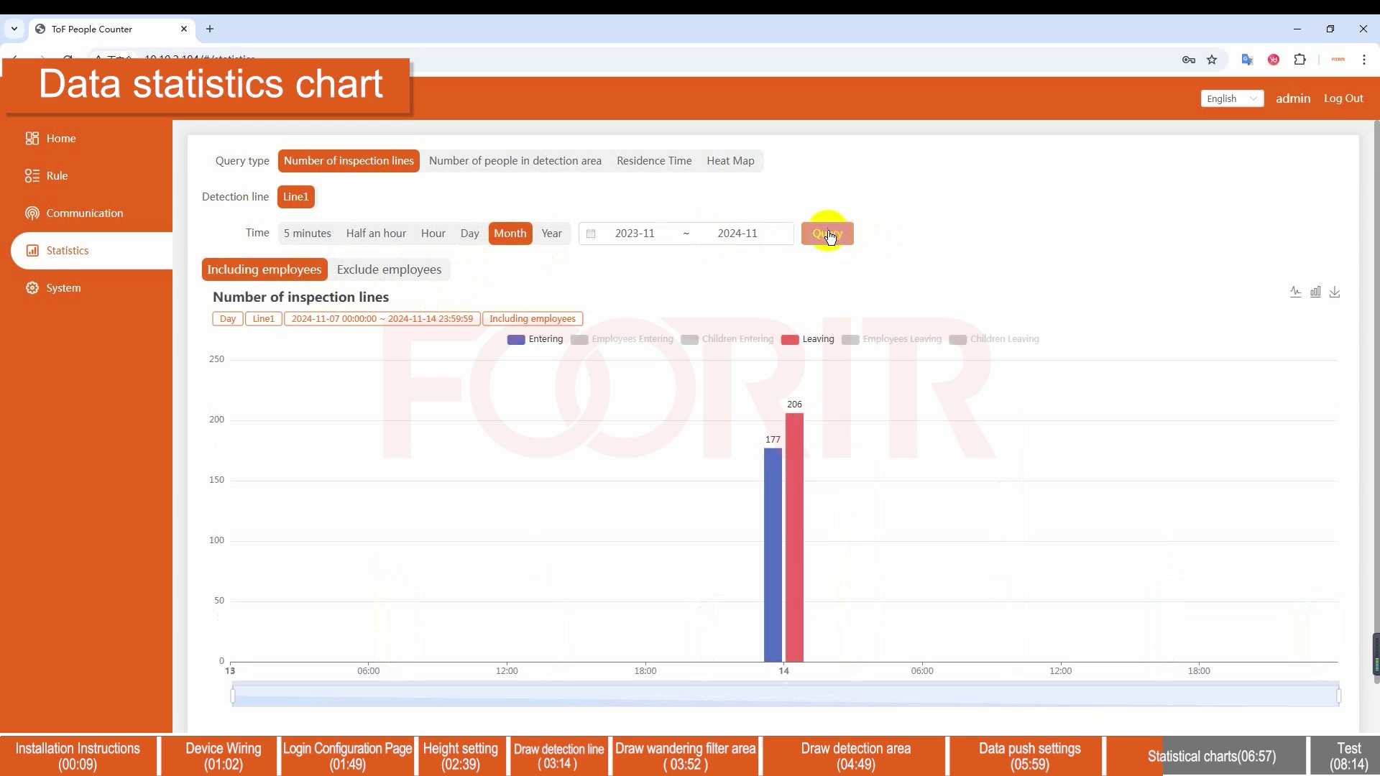
{"action": "left_click", "coordinate": [826, 232]}
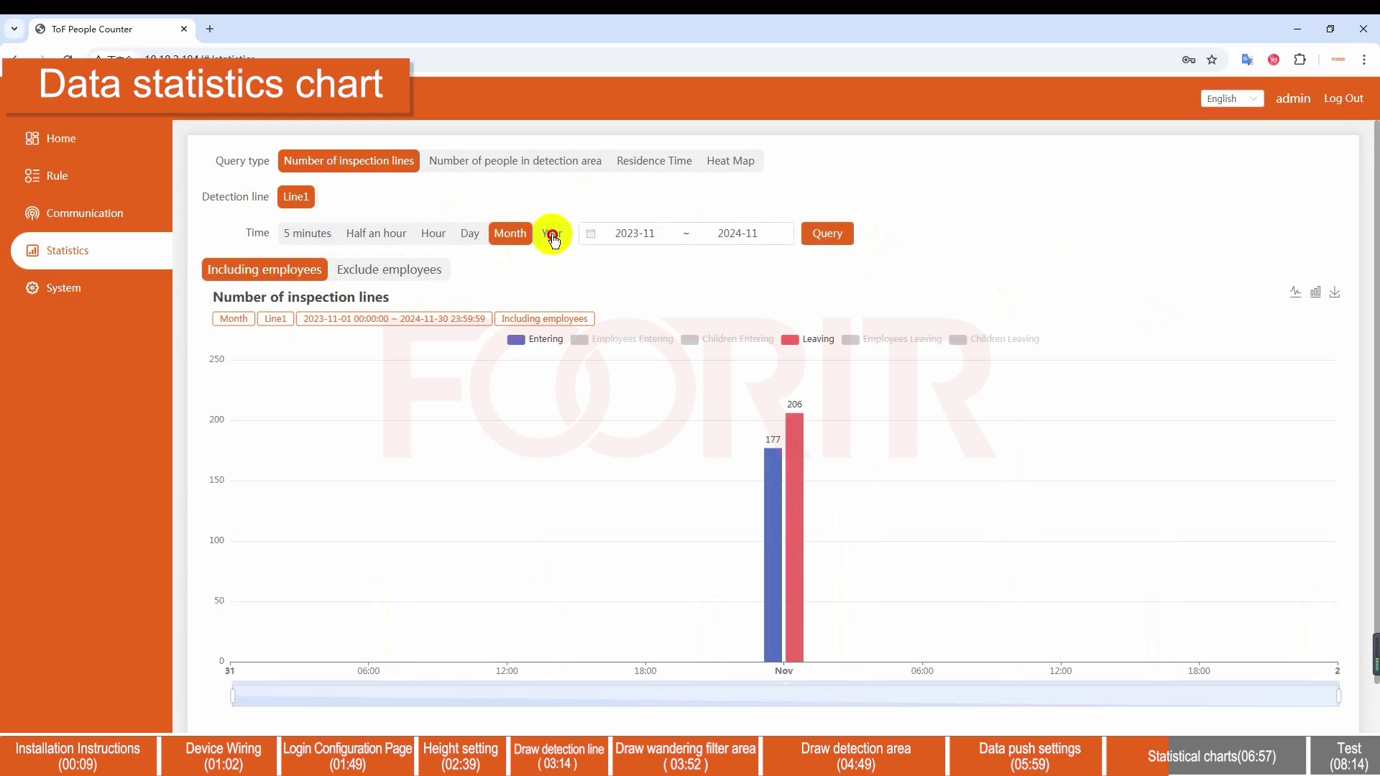
{"action": "left_click", "coordinate": [552, 240]}
{"action": "left_click", "coordinate": [764, 237]}
- Return to 5-minute intervals and query counts for 2024-11-14
{"action": "left_click", "coordinate": [400, 279]}
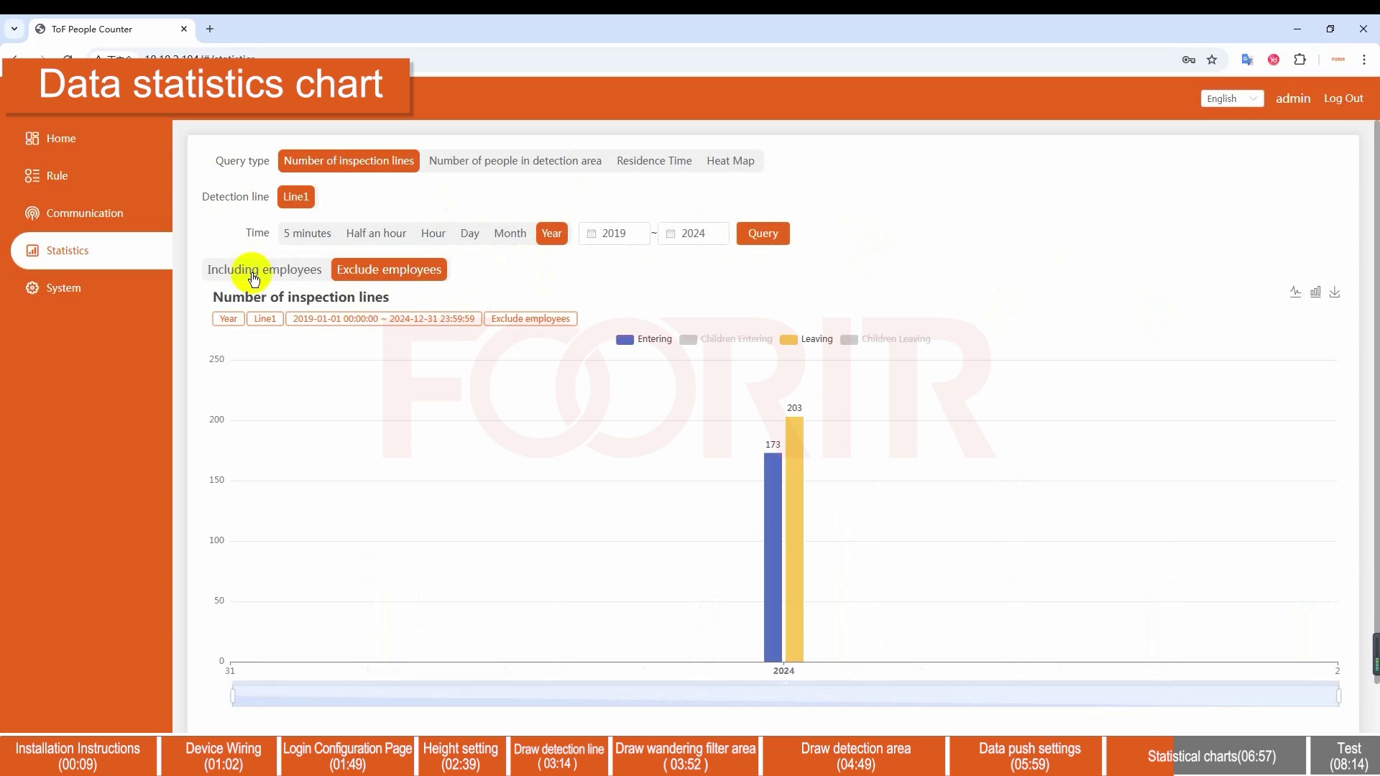
{"action": "left_click", "coordinate": [243, 271]}
{"action": "left_click", "coordinate": [305, 233]}
{"action": "left_click", "coordinate": [898, 234]}
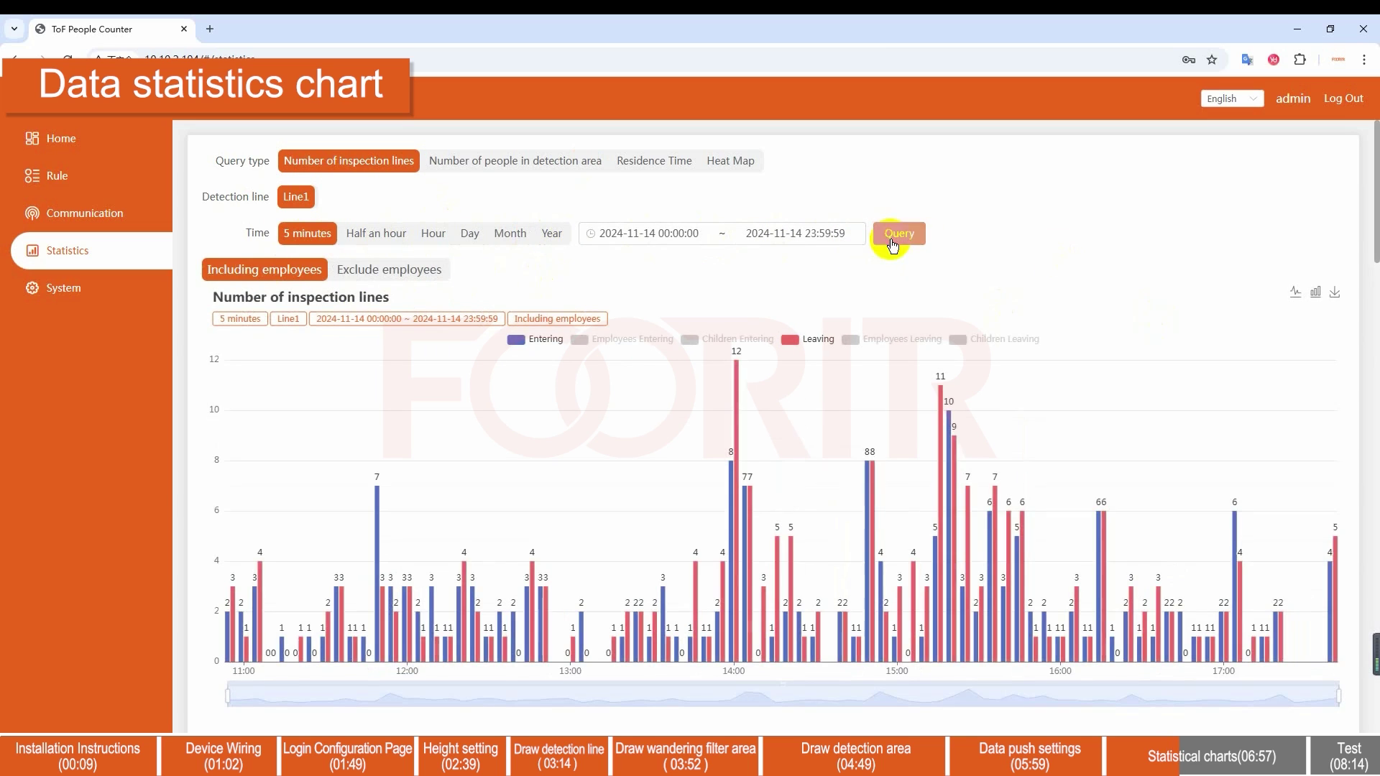
{"action": "left_click", "coordinate": [384, 284]}
- Include employees, export the Line1 chart as Number of inspection lines.png, and review the Data Table
{"action": "left_click", "coordinate": [278, 269]}
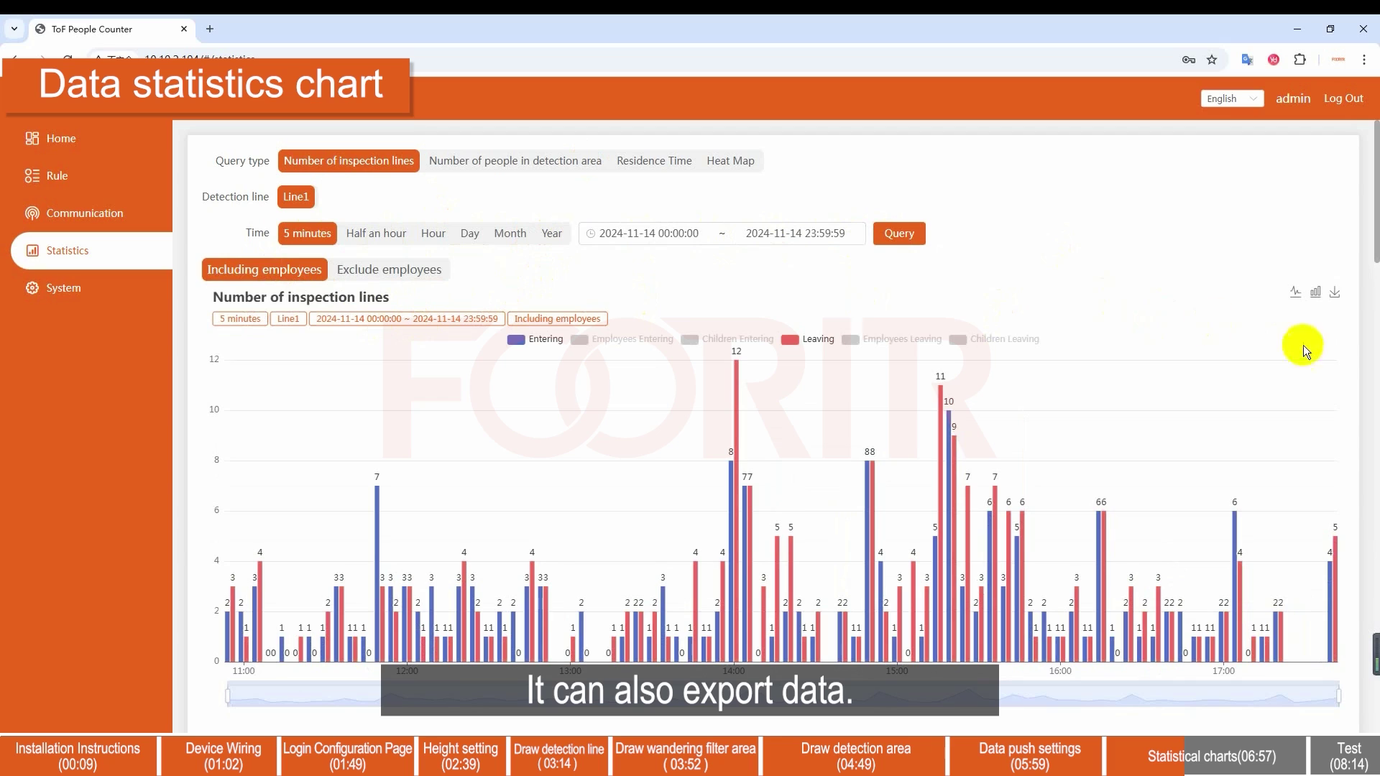
{"action": "left_click", "coordinate": [1337, 297]}
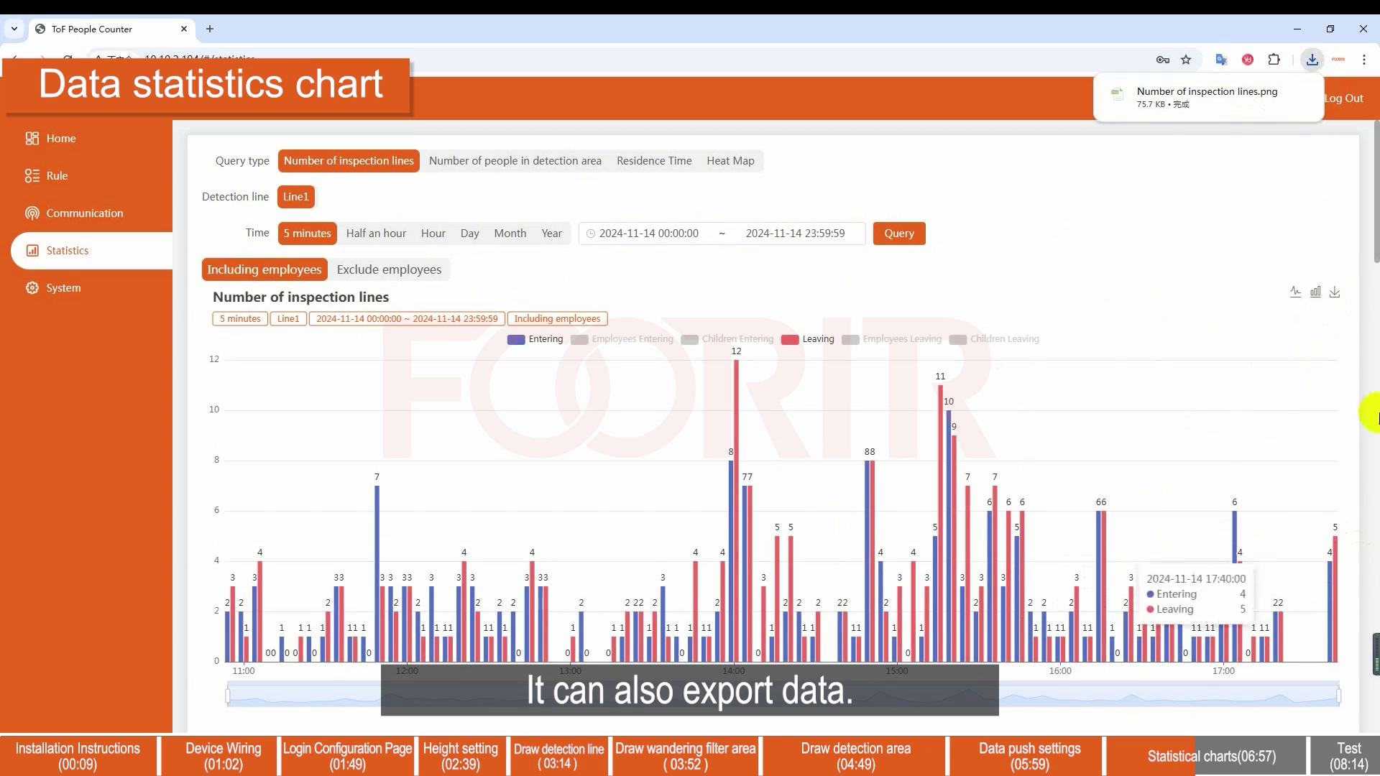
{"action": "scroll", "coordinate": [1331, 351], "scroll_direction": "down", "scroll_amount": 2}
{"action": "scroll", "coordinate": [1043, 605], "scroll_direction": "down", "scroll_amount": 8}
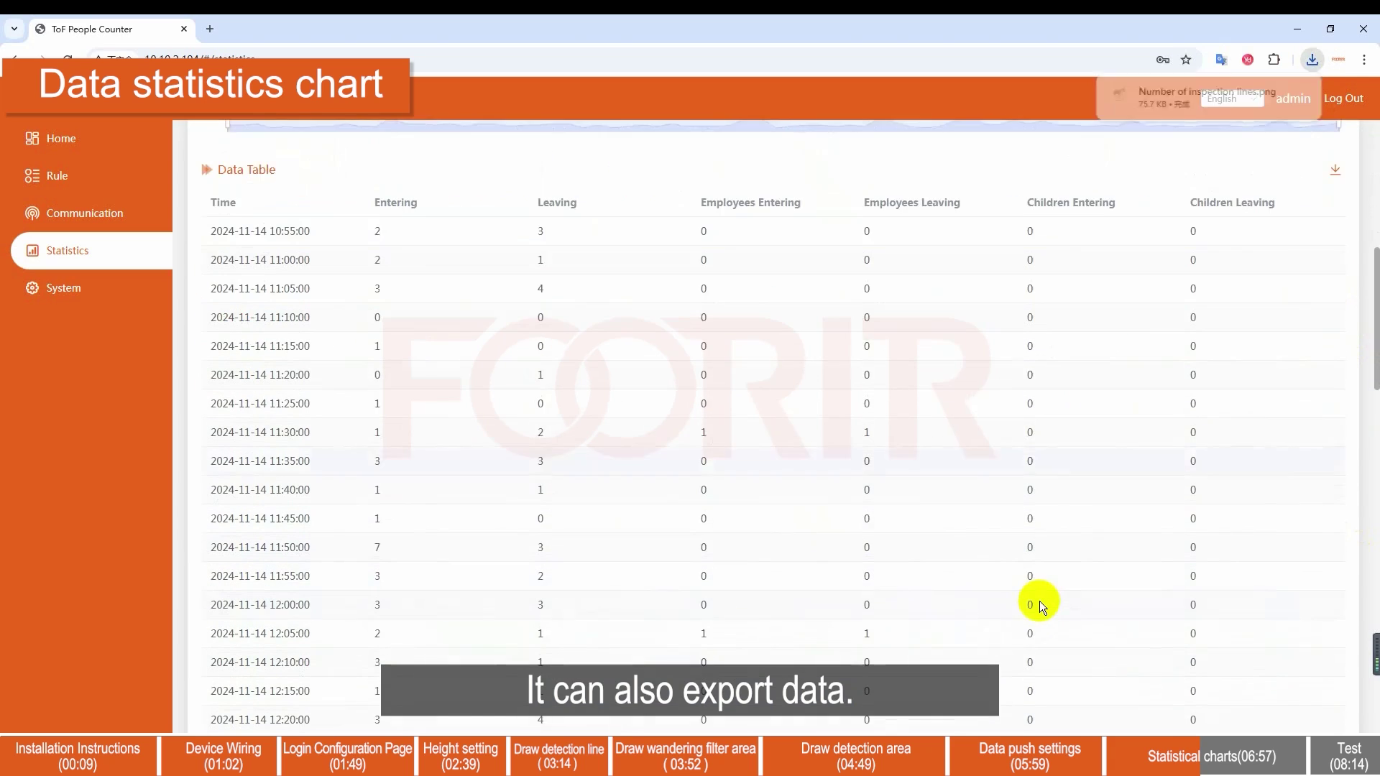
{"action": "scroll", "coordinate": [1039, 601], "scroll_direction": "up", "scroll_amount": 6}
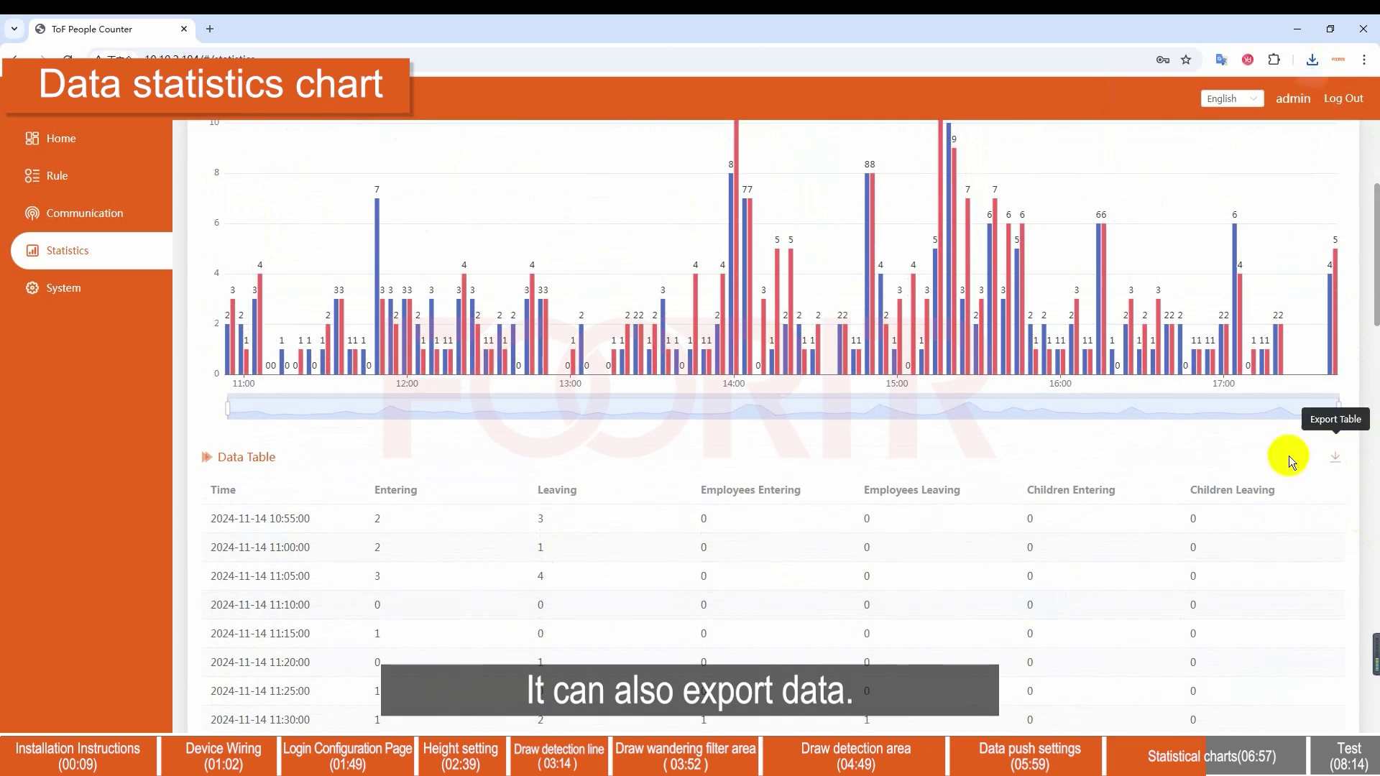
{"action": "scroll", "coordinate": [1076, 459], "scroll_direction": "up", "scroll_amount": 3}
{"action": "scroll", "coordinate": [1075, 459], "scroll_direction": "up", "scroll_amount": 1}
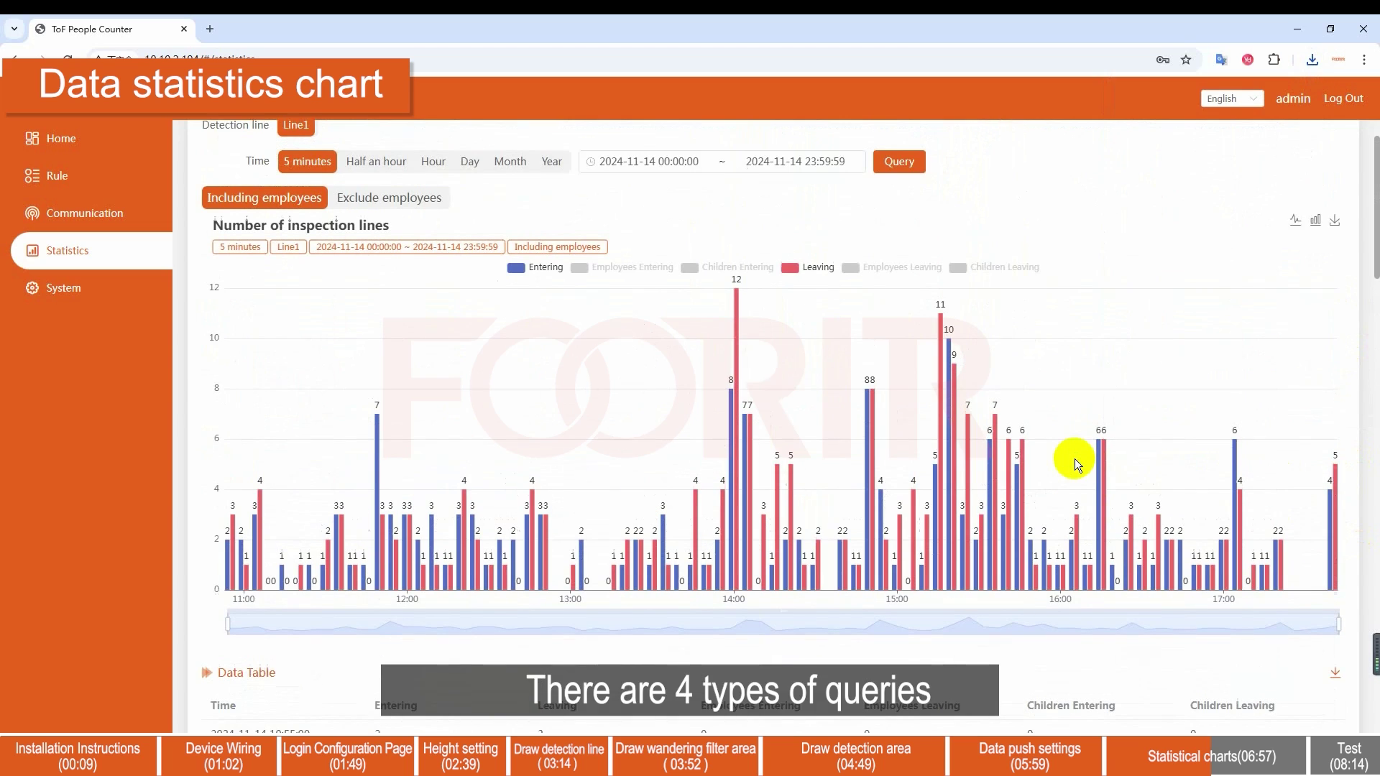
{"action": "scroll", "coordinate": [1075, 459], "scroll_direction": "up", "scroll_amount": 1}
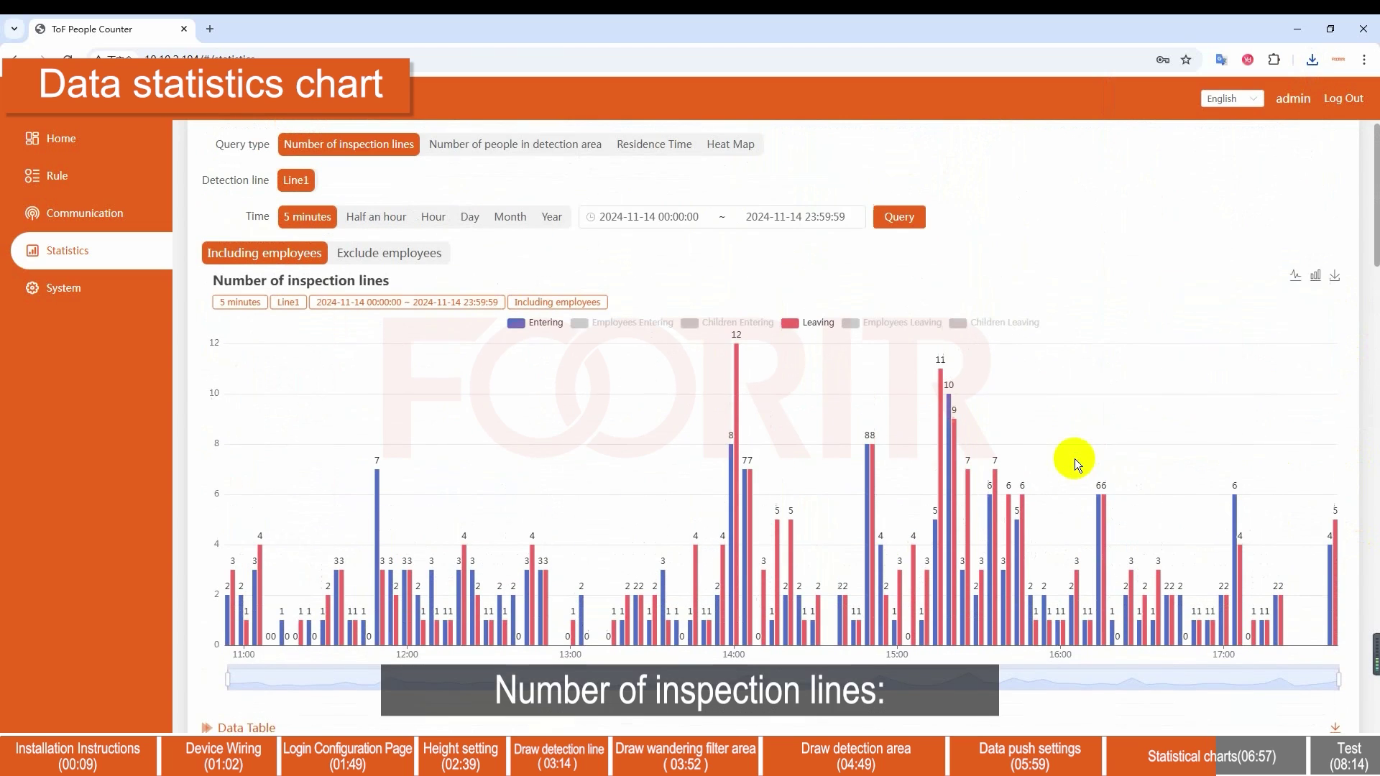
{"action": "scroll", "coordinate": [1075, 459], "scroll_direction": "up", "scroll_amount": 1}
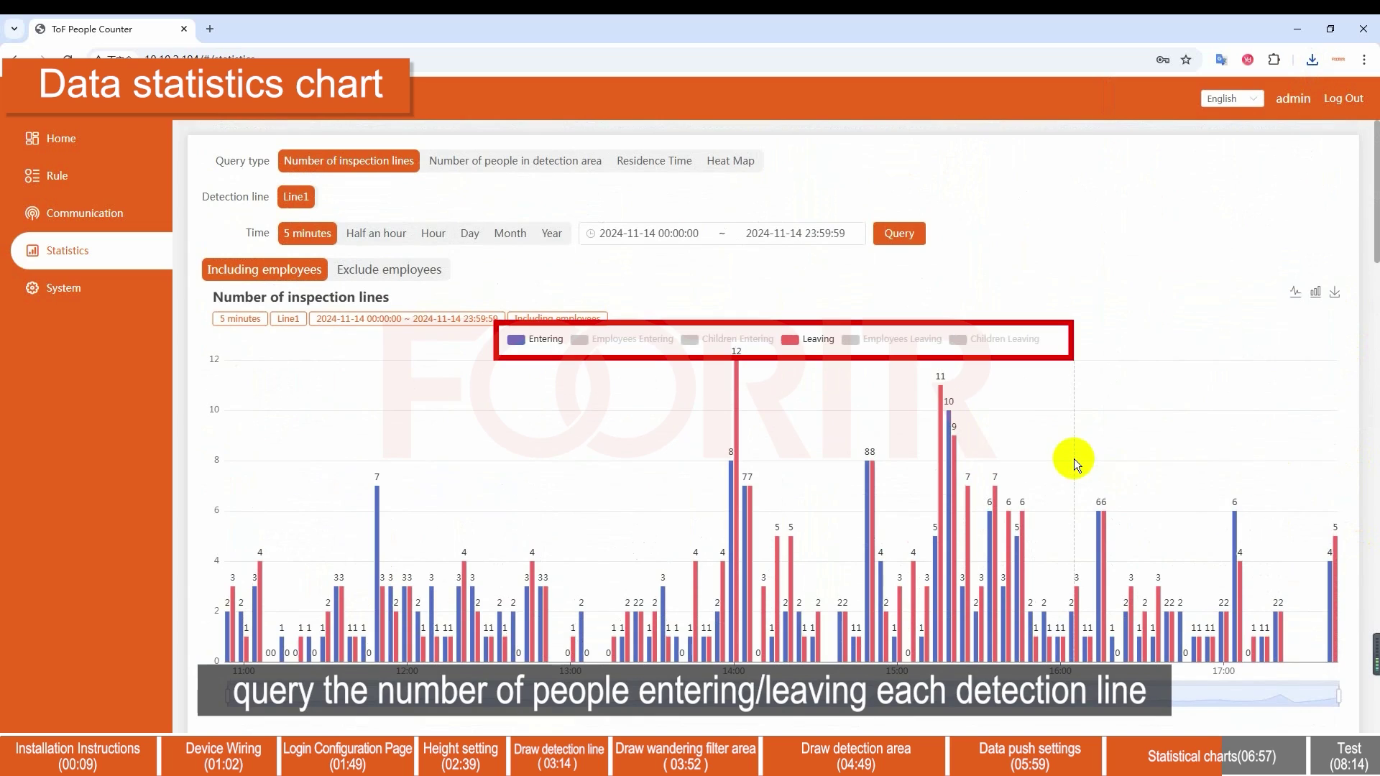
{"action": "mouse_move", "coordinate": [1077, 459]}
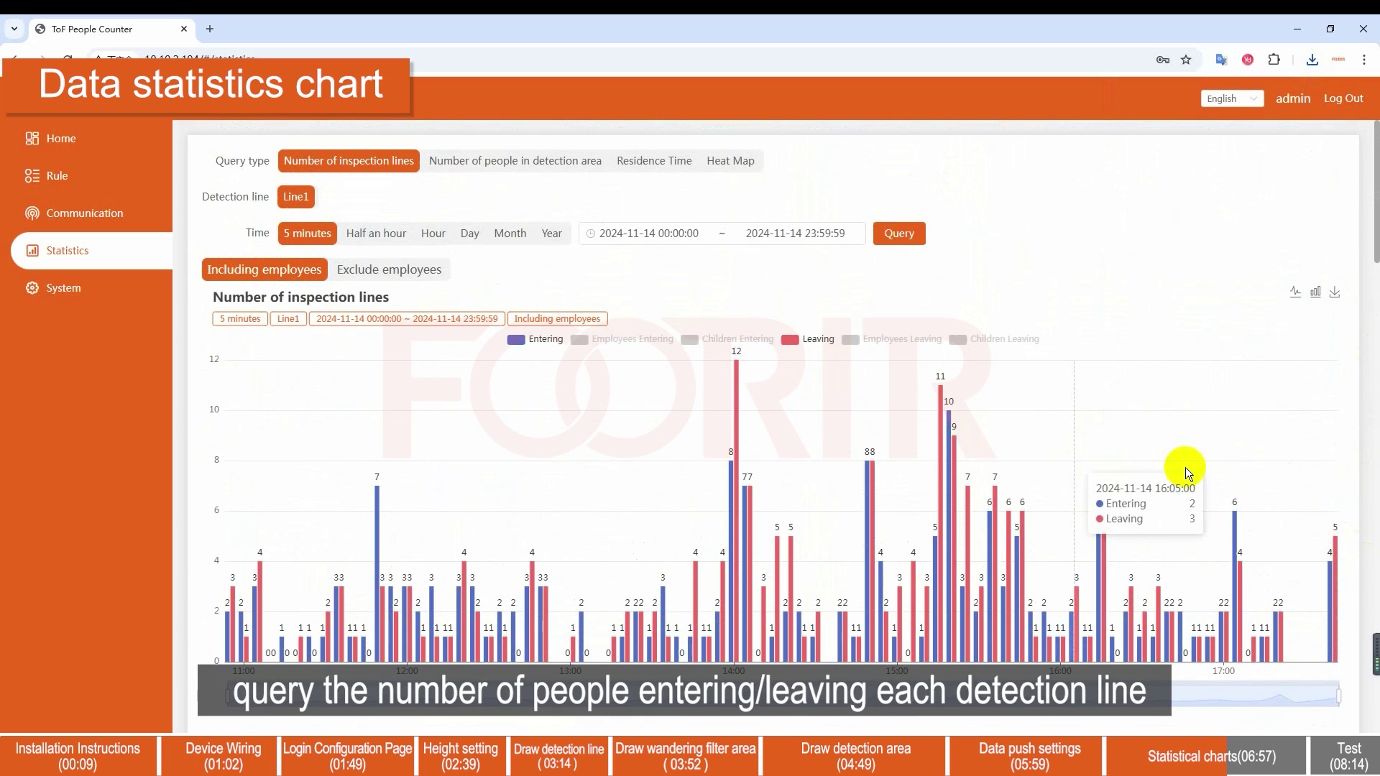
- Query the number of people in the detection area for 2024-11-14
{"action": "left_click", "coordinate": [519, 166]}
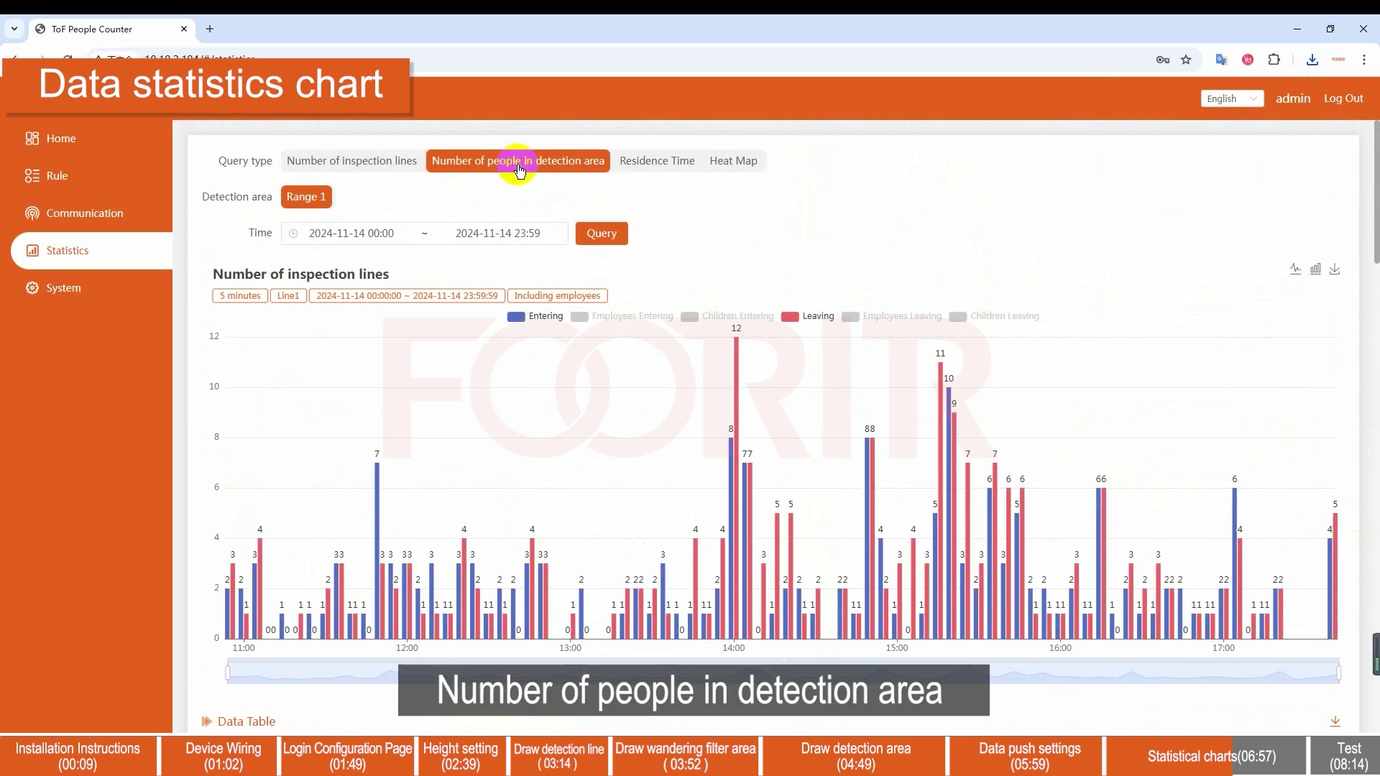
{"action": "left_click", "coordinate": [604, 234]}
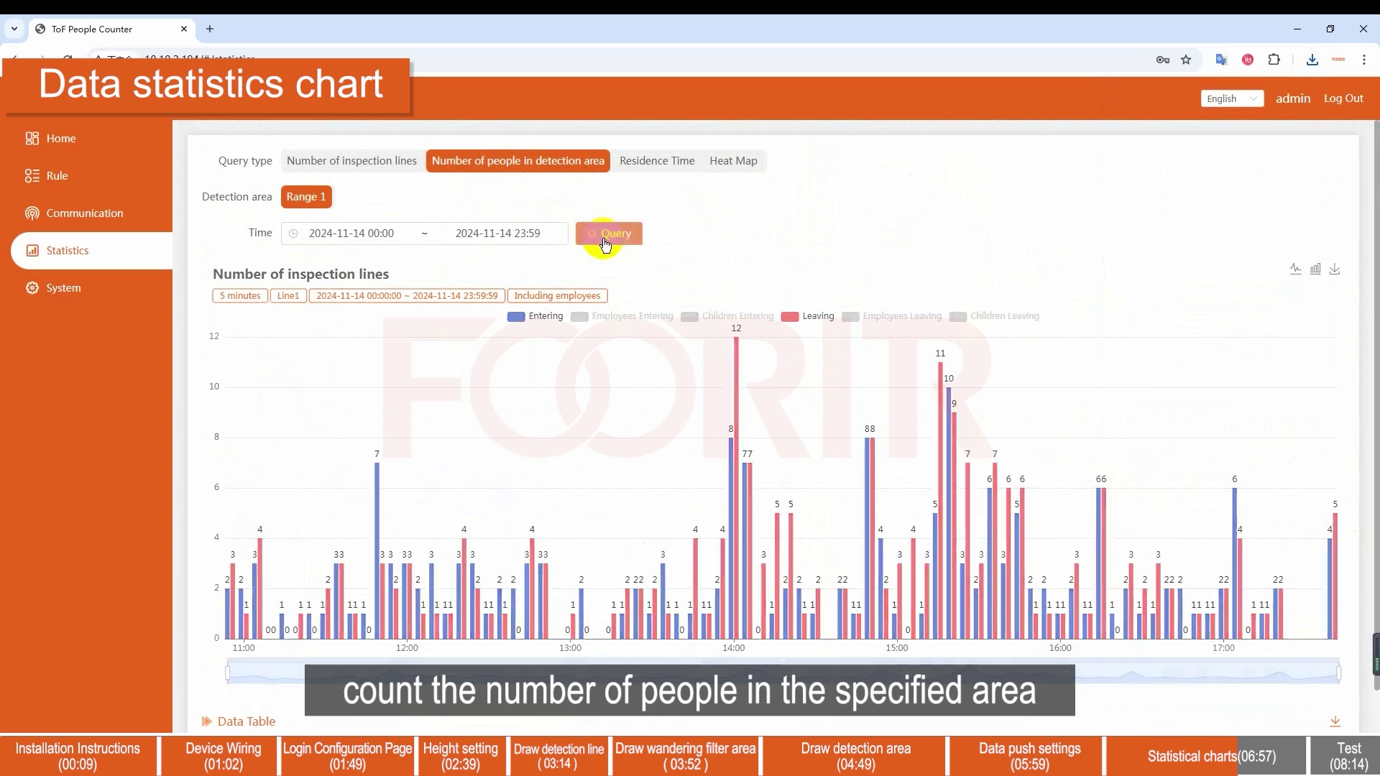
{"action": "scroll", "coordinate": [730, 256], "scroll_direction": "down", "scroll_amount": 2}
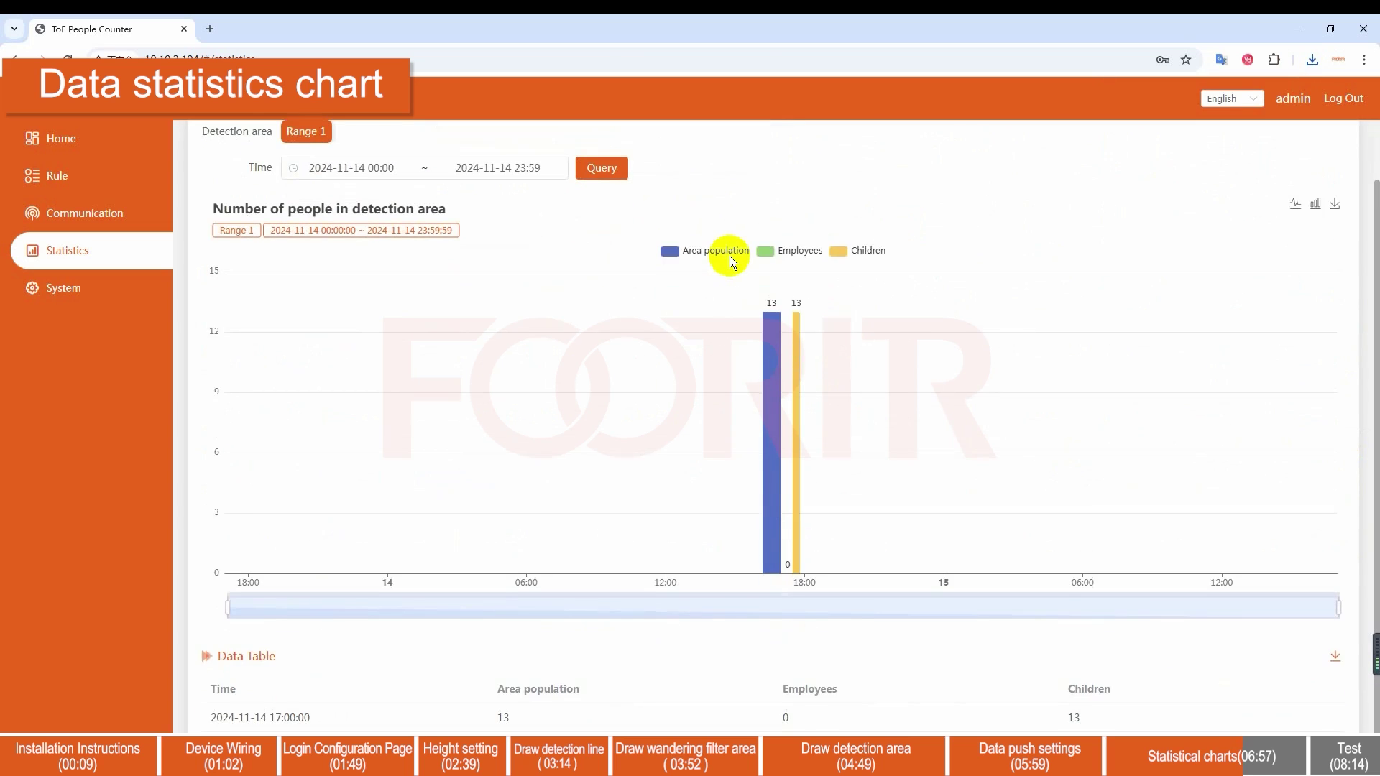
{"action": "scroll", "coordinate": [730, 256], "scroll_direction": "up", "scroll_amount": 2}
- Query Range 1 residence time for 2024-11-01 to 2024-11-07, toggling employee exclusion
{"action": "left_click", "coordinate": [652, 163]}
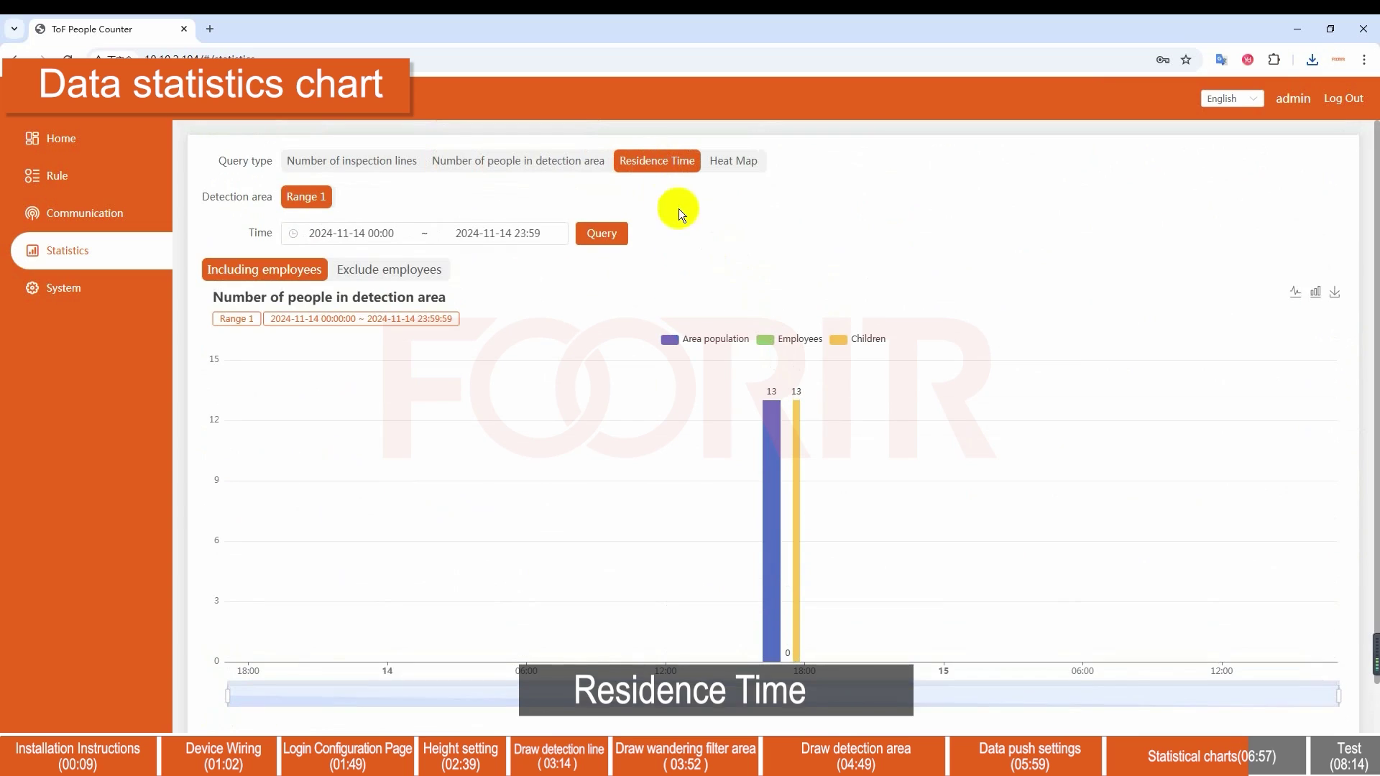
{"action": "left_click", "coordinate": [622, 235]}
{"action": "left_click", "coordinate": [389, 234]}
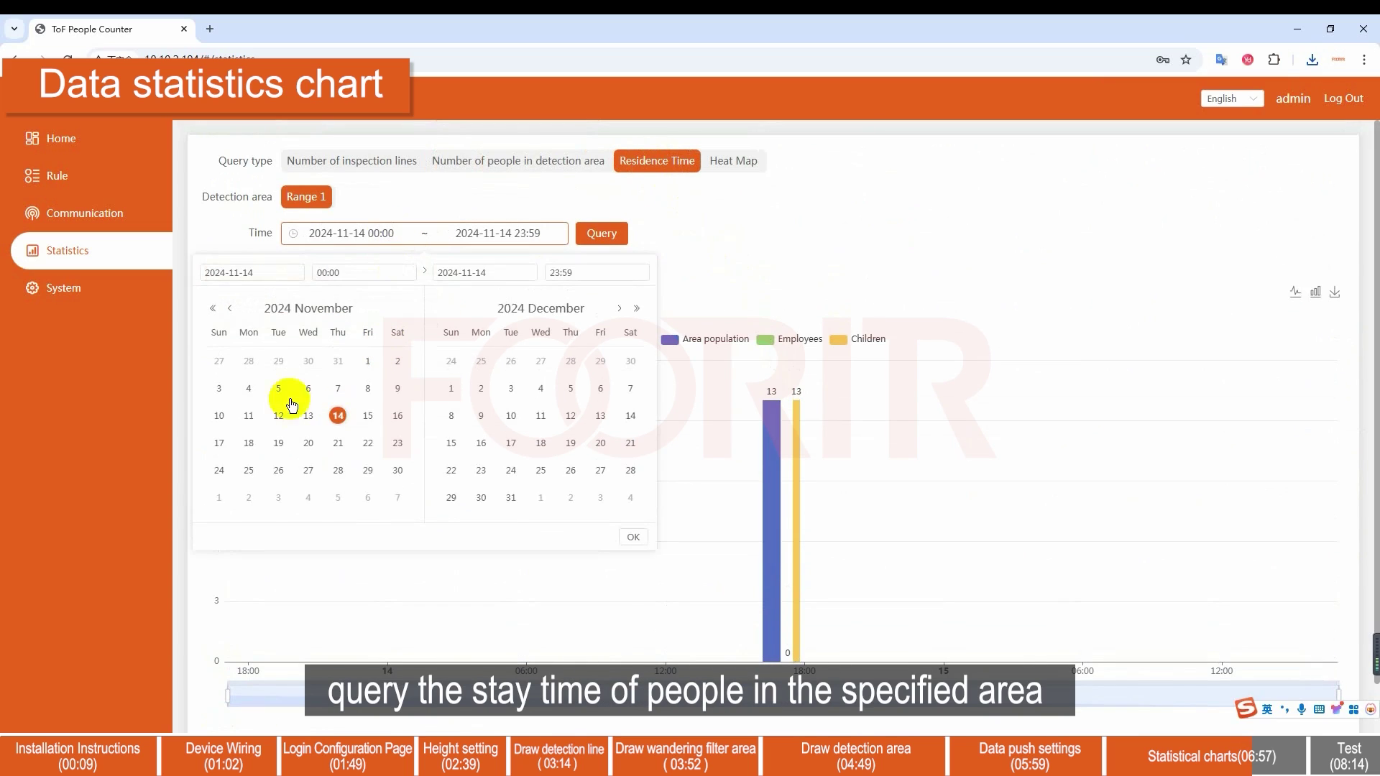
{"action": "left_click", "coordinate": [368, 368]}
{"action": "left_click", "coordinate": [338, 389]}
{"action": "left_click", "coordinate": [633, 537]}
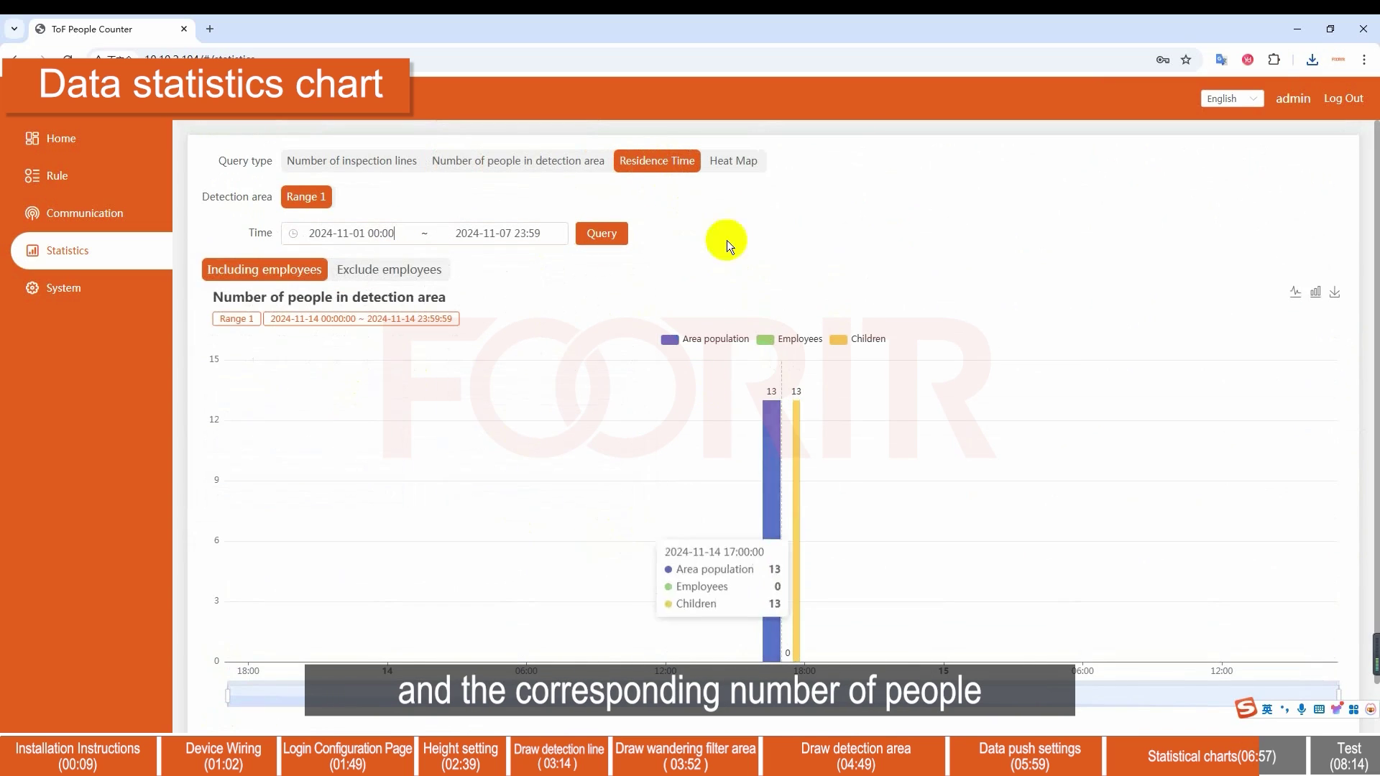
{"action": "left_click", "coordinate": [608, 243]}
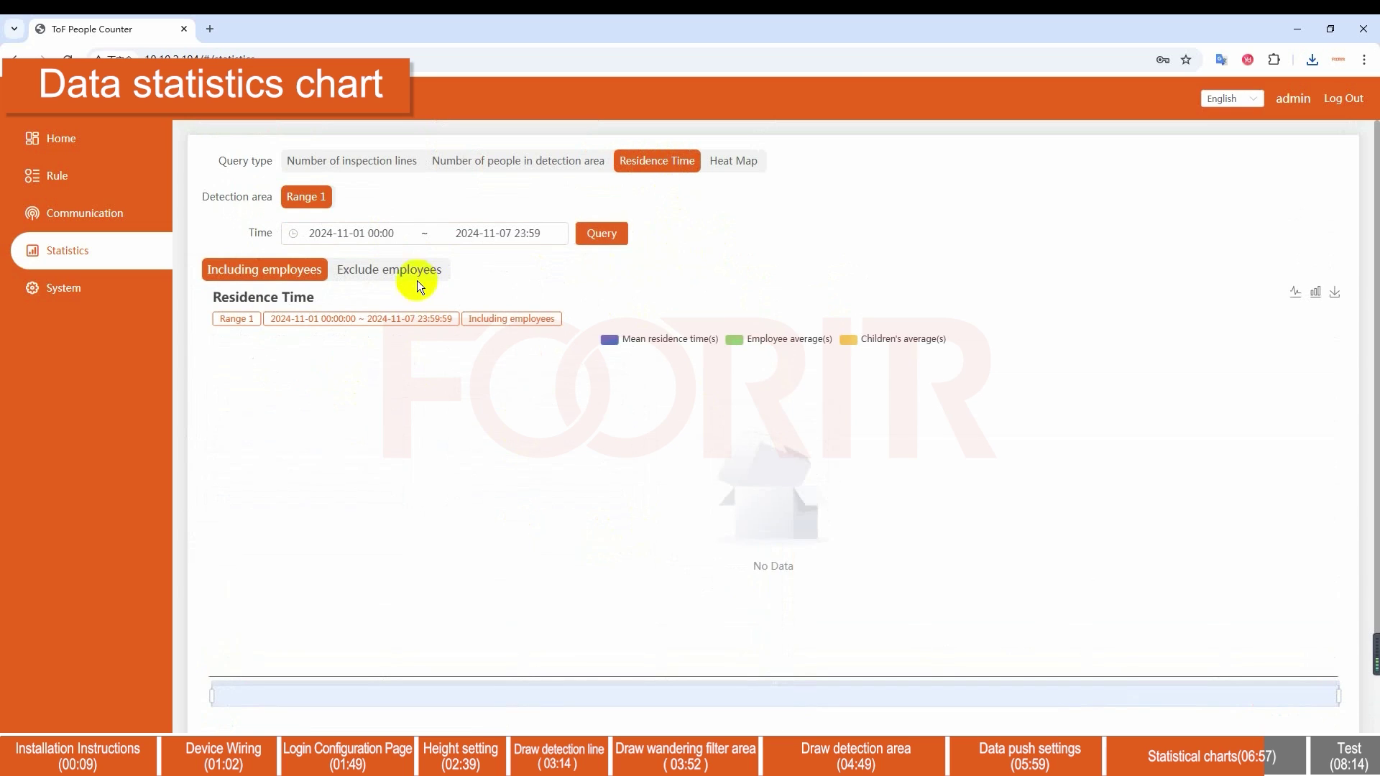
{"action": "left_click", "coordinate": [381, 271]}
{"action": "left_click", "coordinate": [259, 270]}
- Generate the 2024-11-14 sports heat map and heat retention chart, then reselect Sports heat map
{"action": "left_click", "coordinate": [734, 166]}
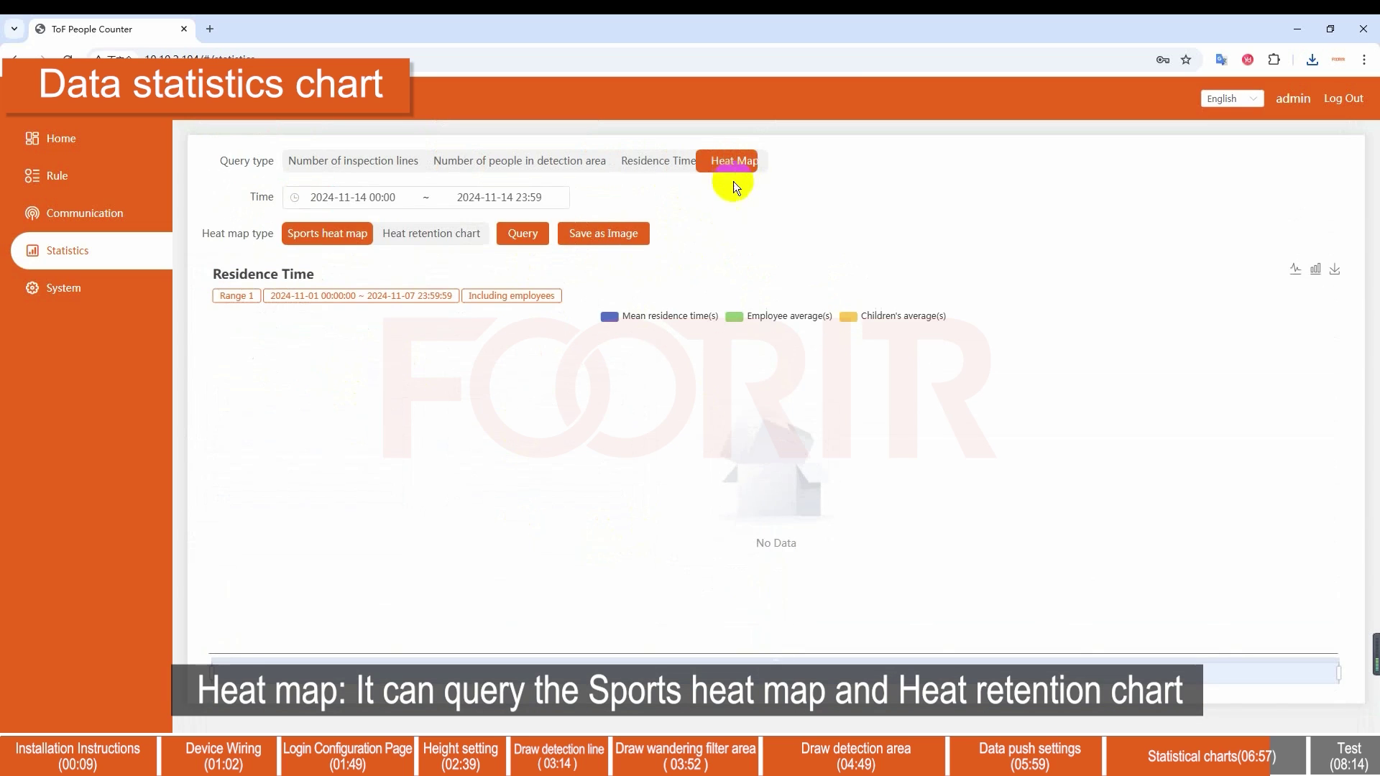
{"action": "left_click", "coordinate": [415, 240]}
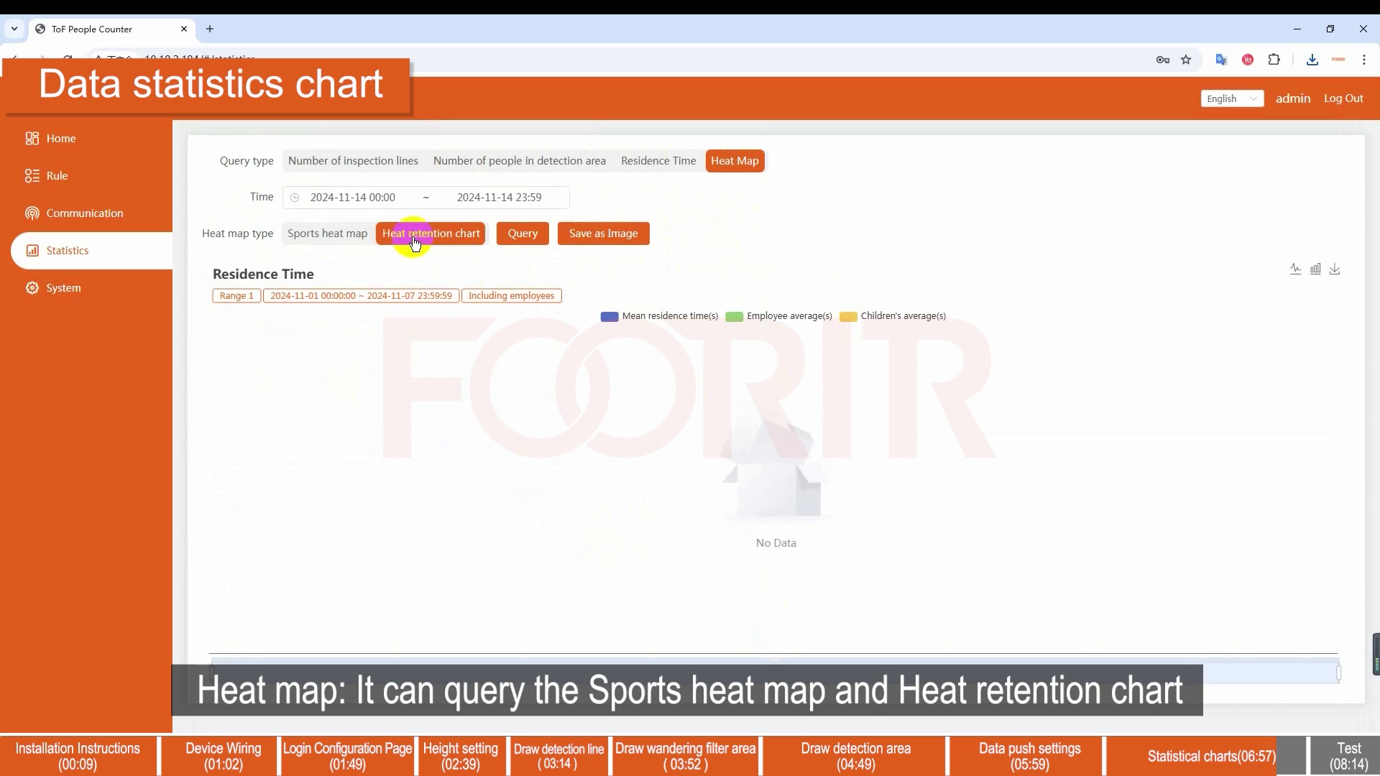
{"action": "left_click", "coordinate": [522, 238]}
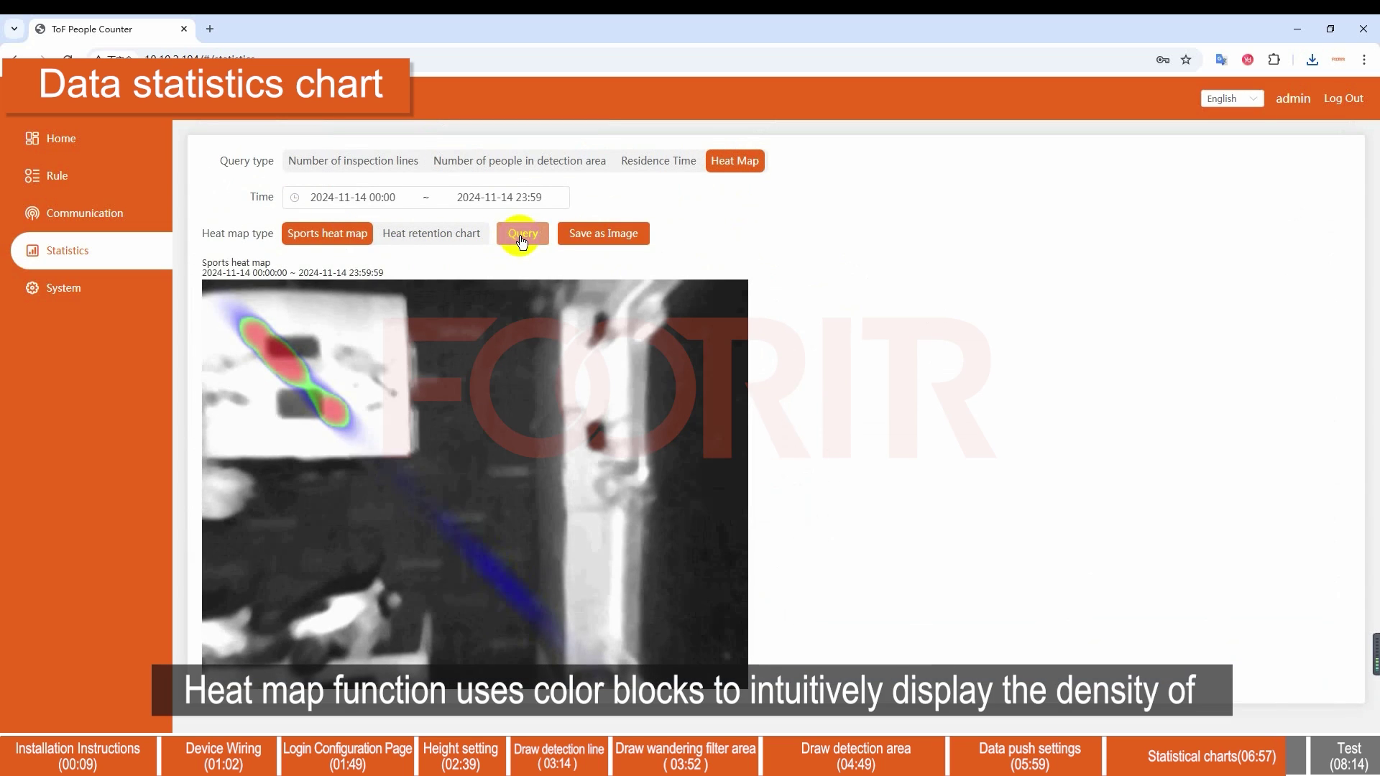
{"action": "left_click", "coordinate": [452, 240]}
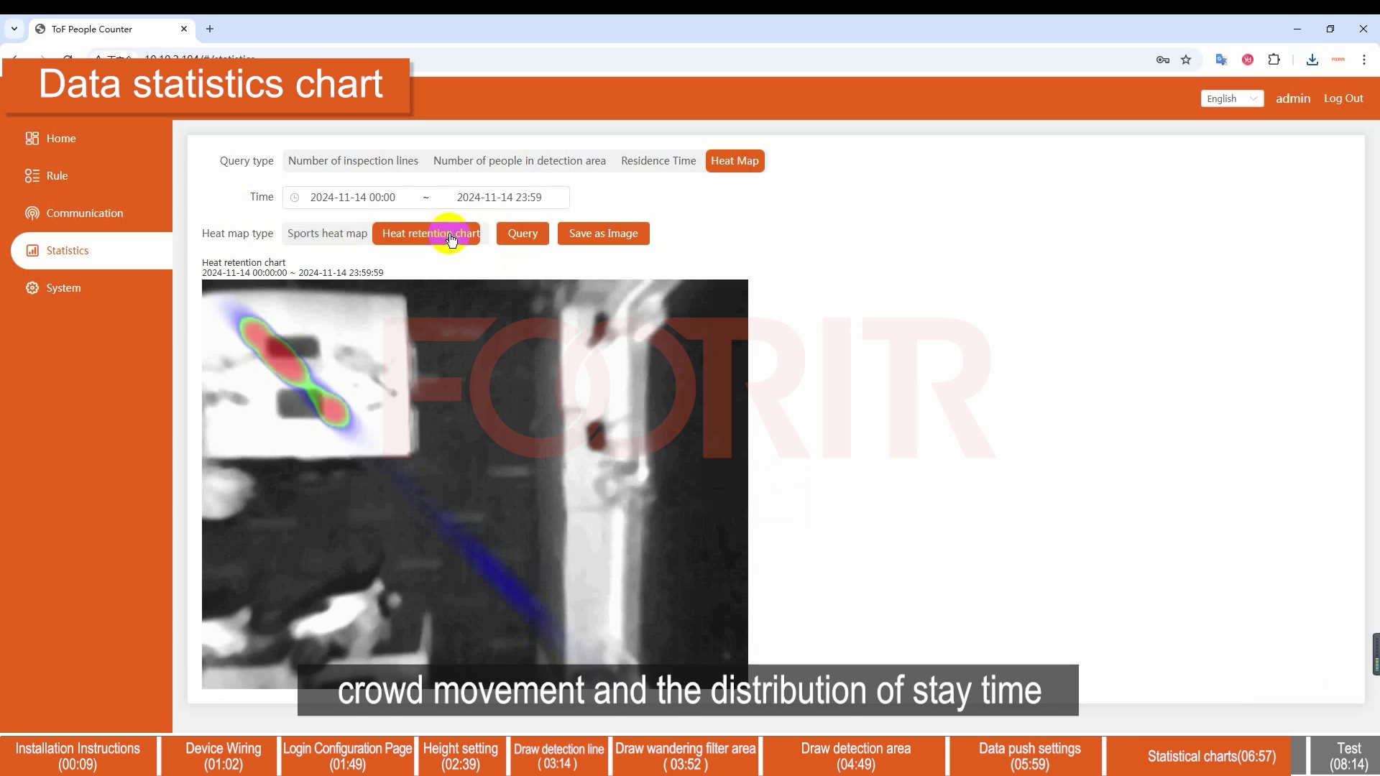
{"action": "left_click", "coordinate": [505, 237]}
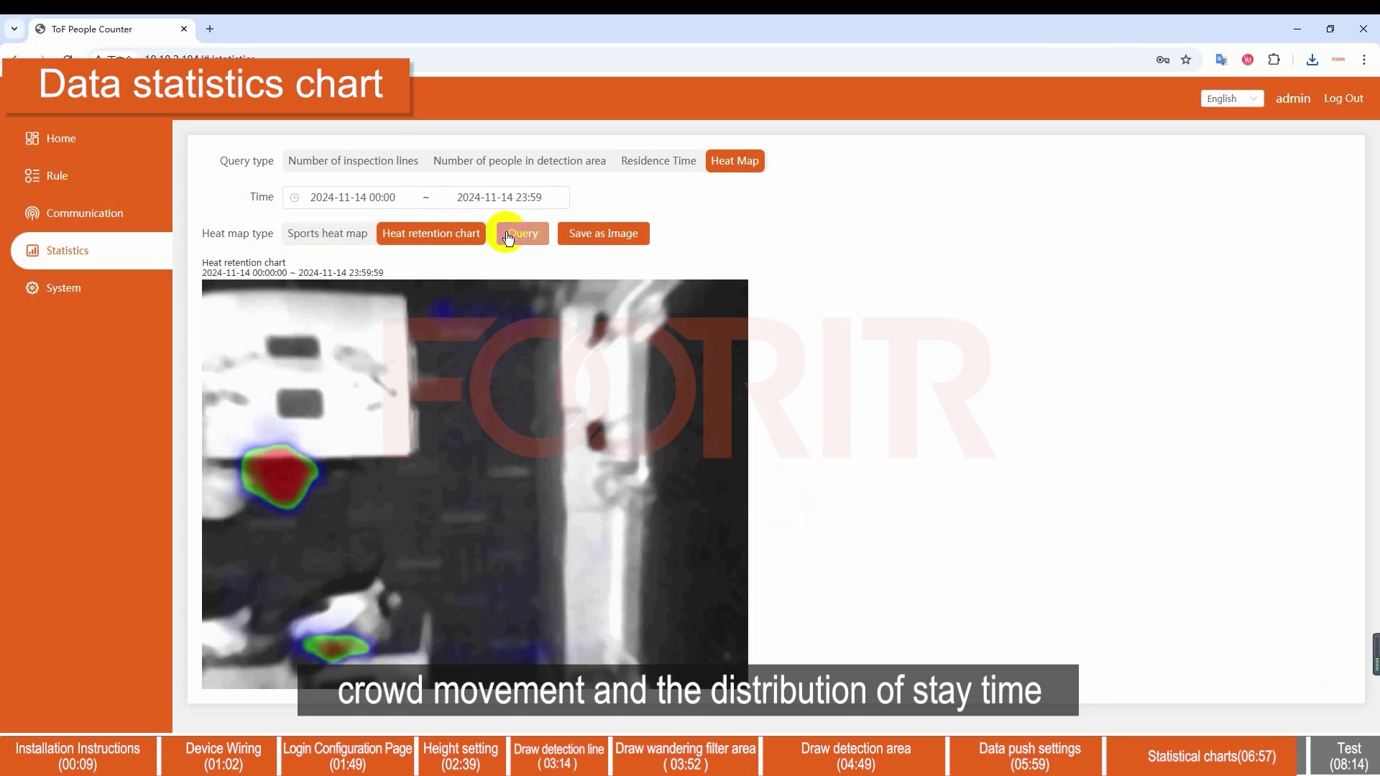
{"action": "left_click", "coordinate": [337, 234]}
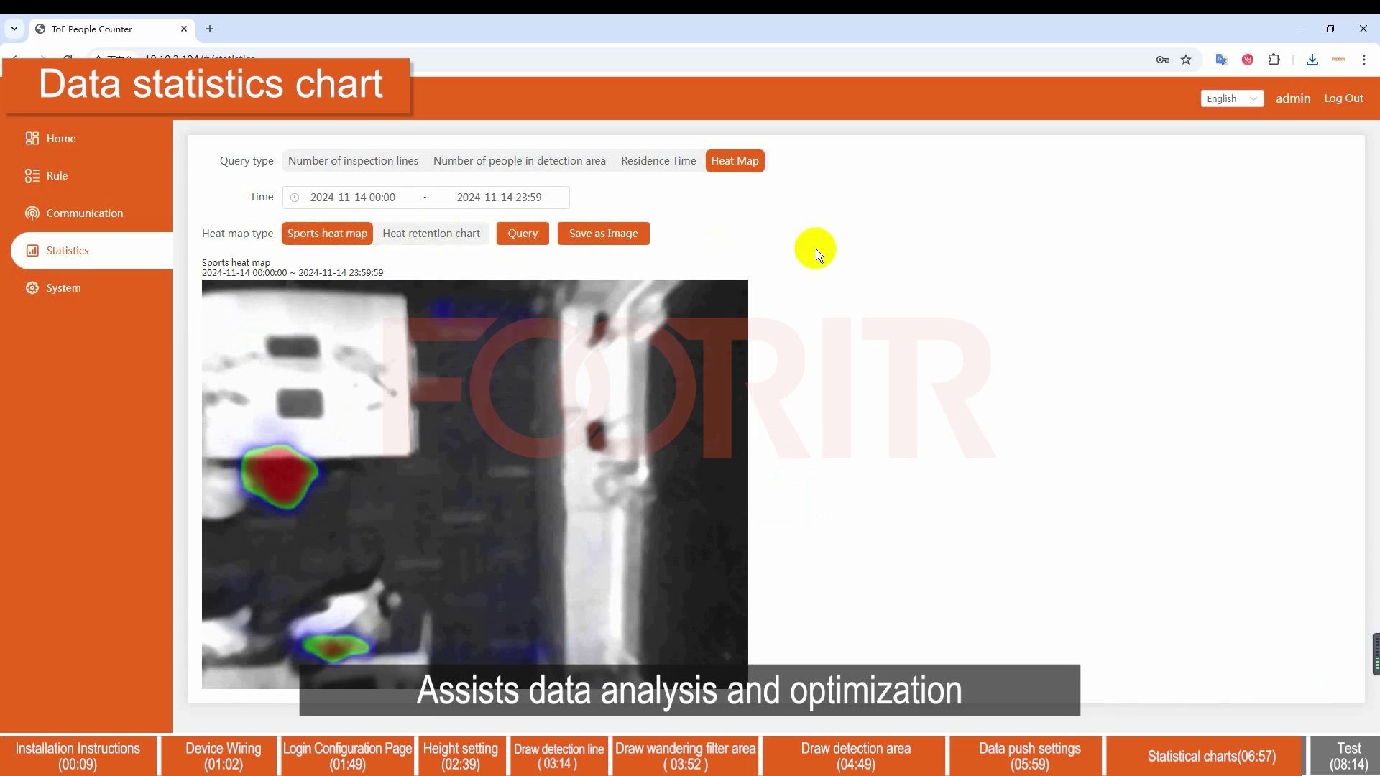